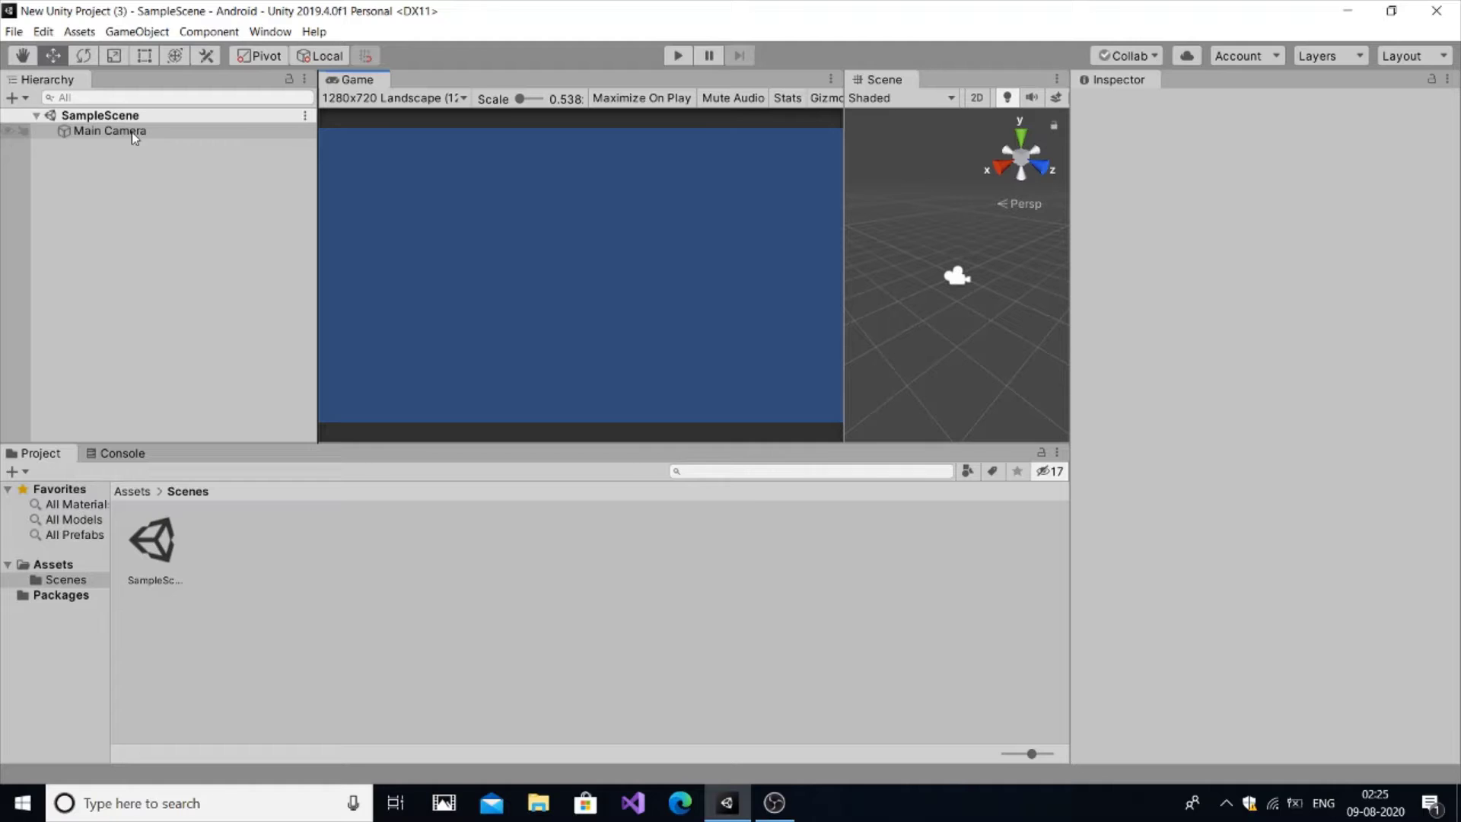
# Add a UI Button from the Hierarchy's create menu, bringing in a Canvas and EventSystem
pyautogui.rightClick(109, 133)
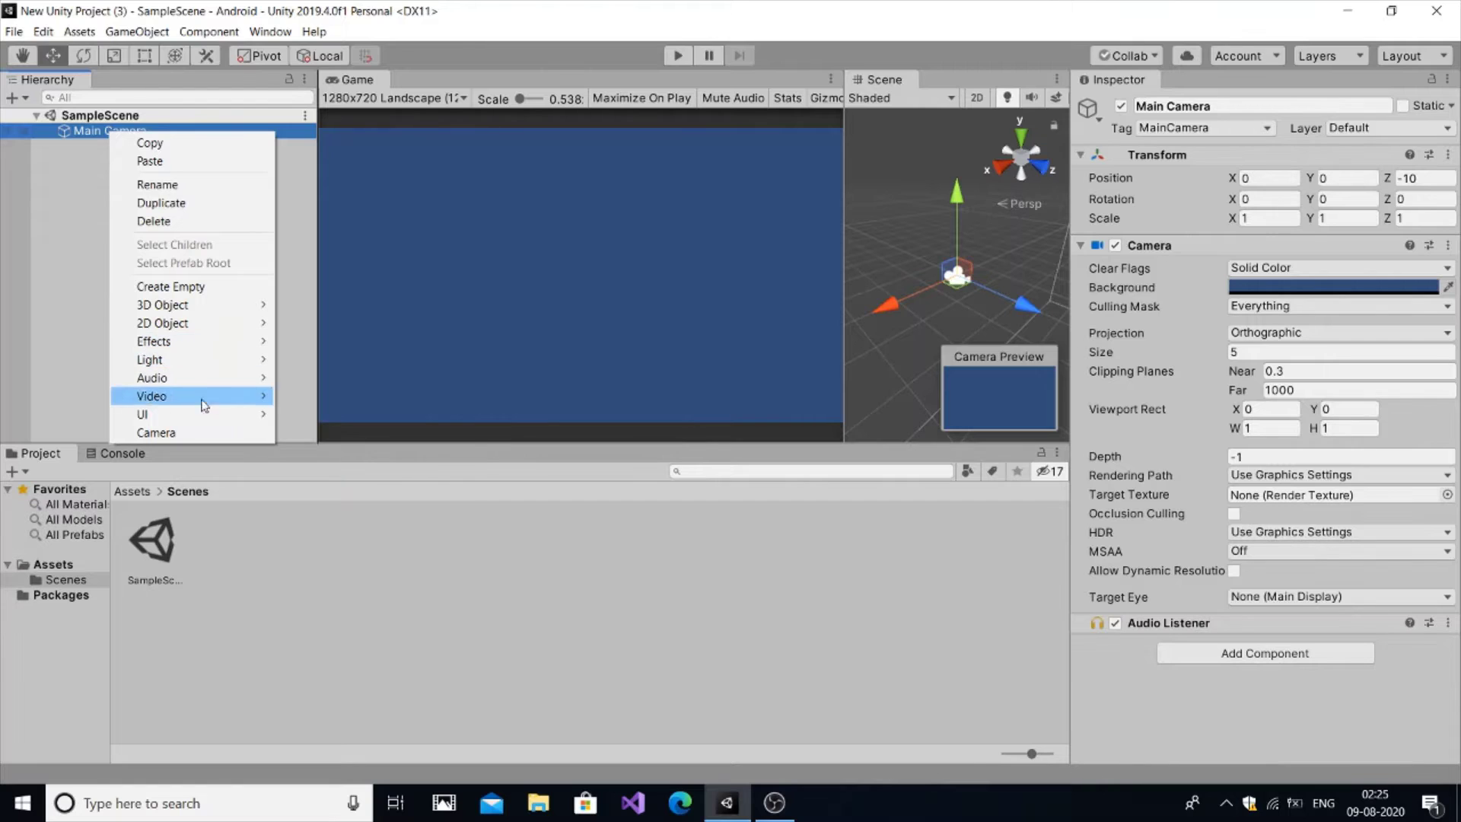
pyautogui.moveTo(188, 414)
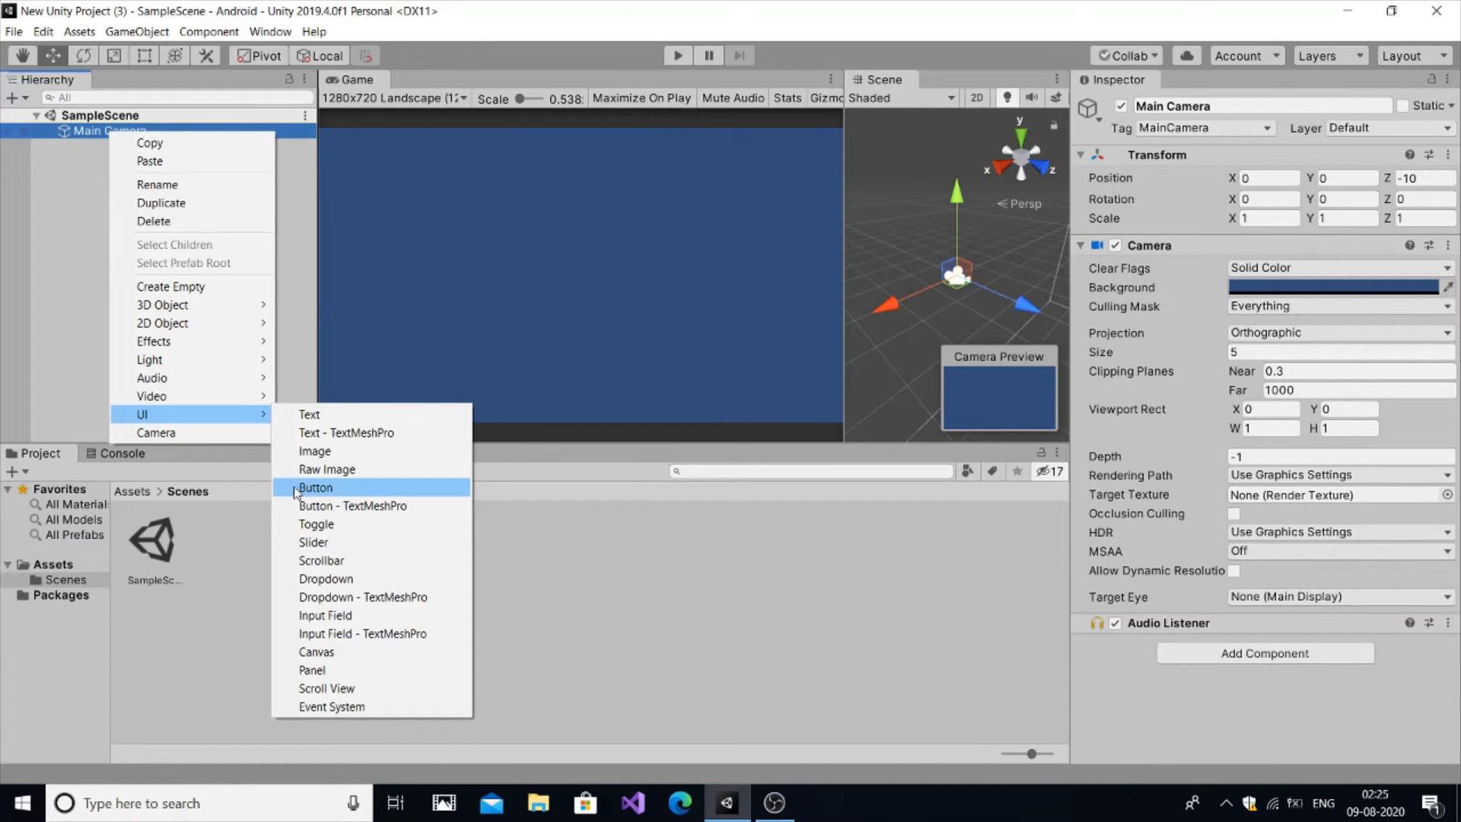
pyautogui.click(315, 488)
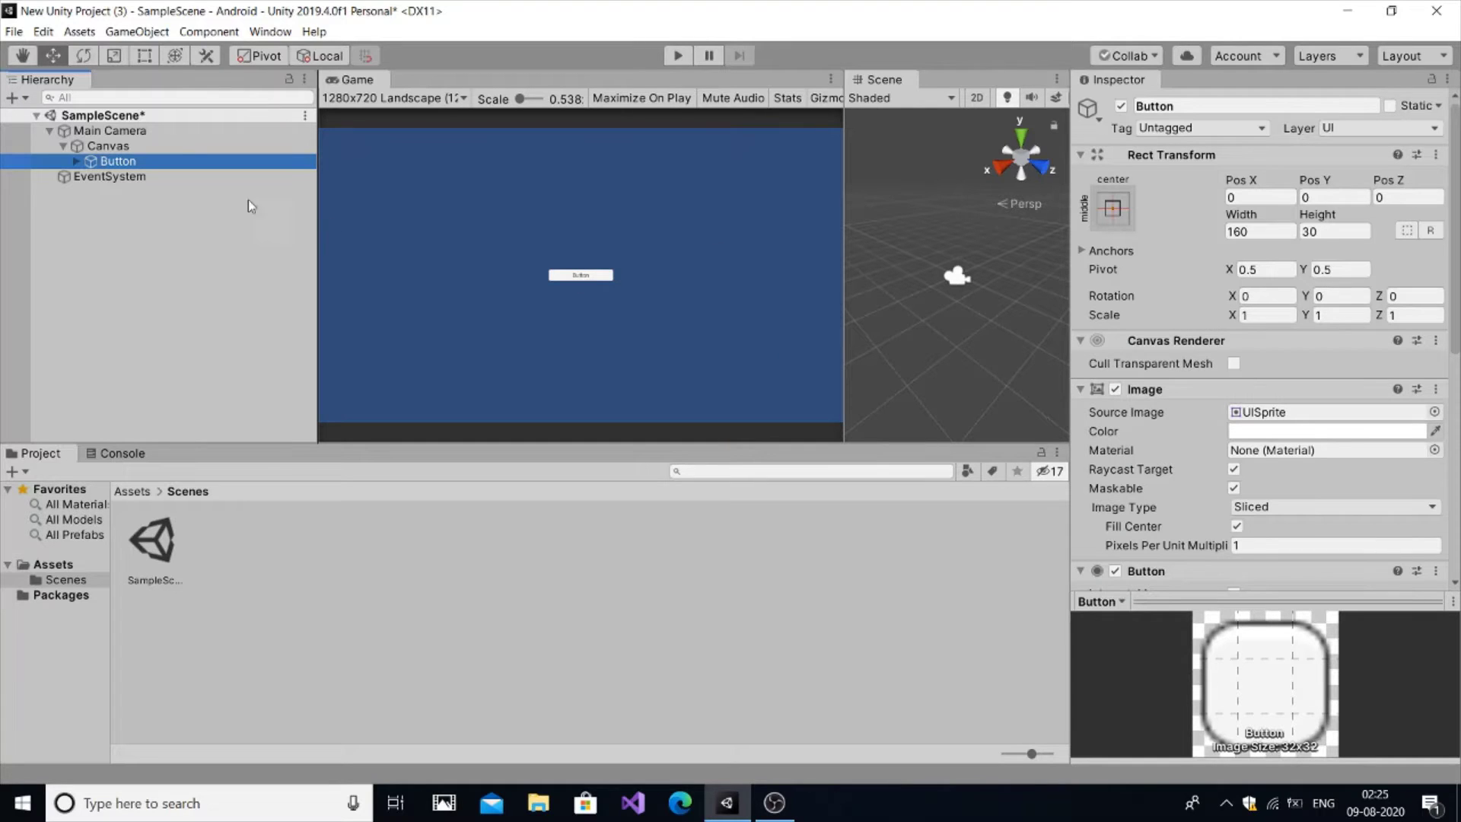
# With the Rect Tool in 2D scene view, enlarge the Button to about 178 by 104
pyautogui.click(138, 57)
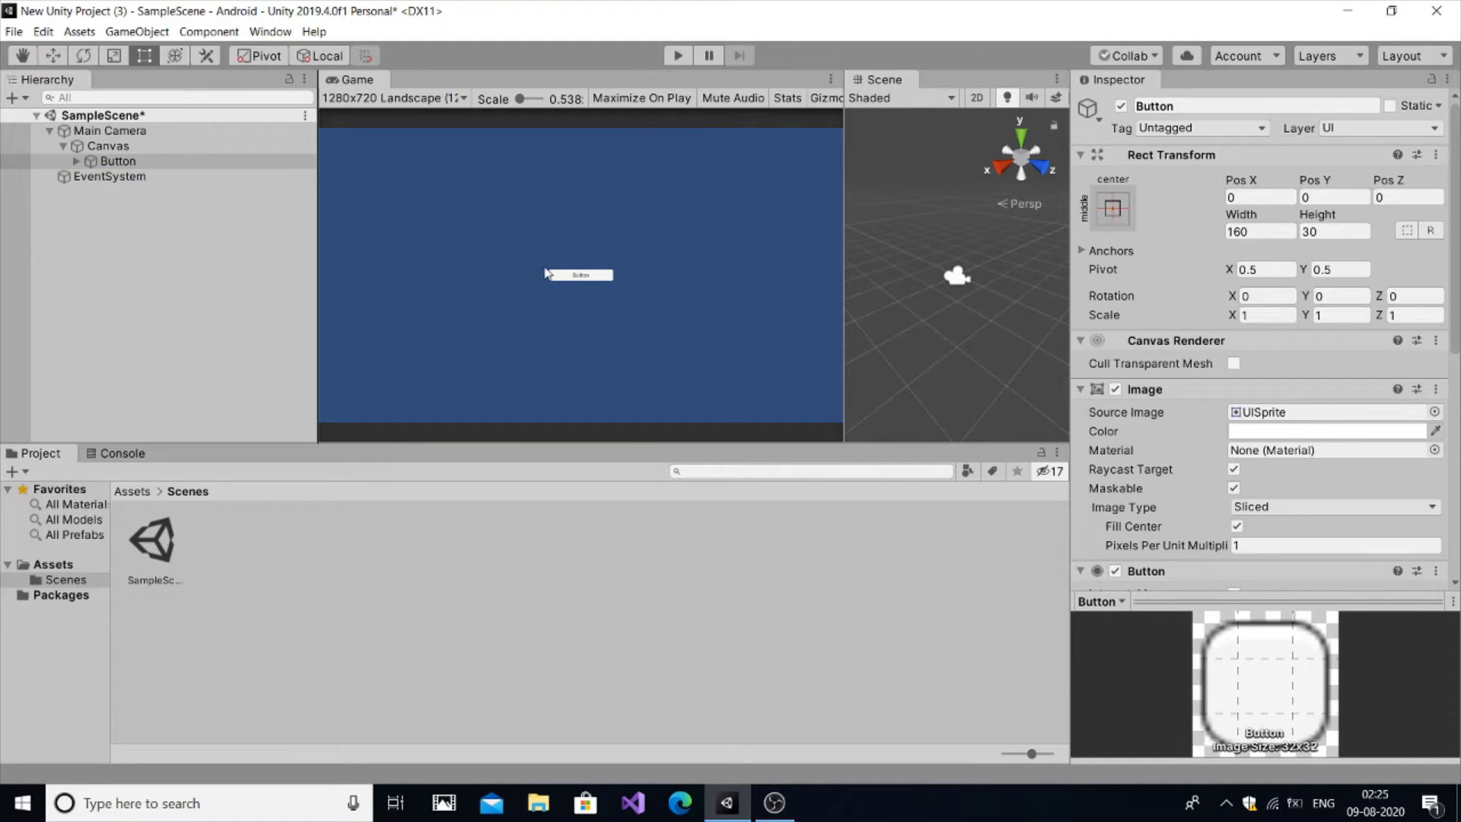
pyautogui.doubleClick(127, 166)
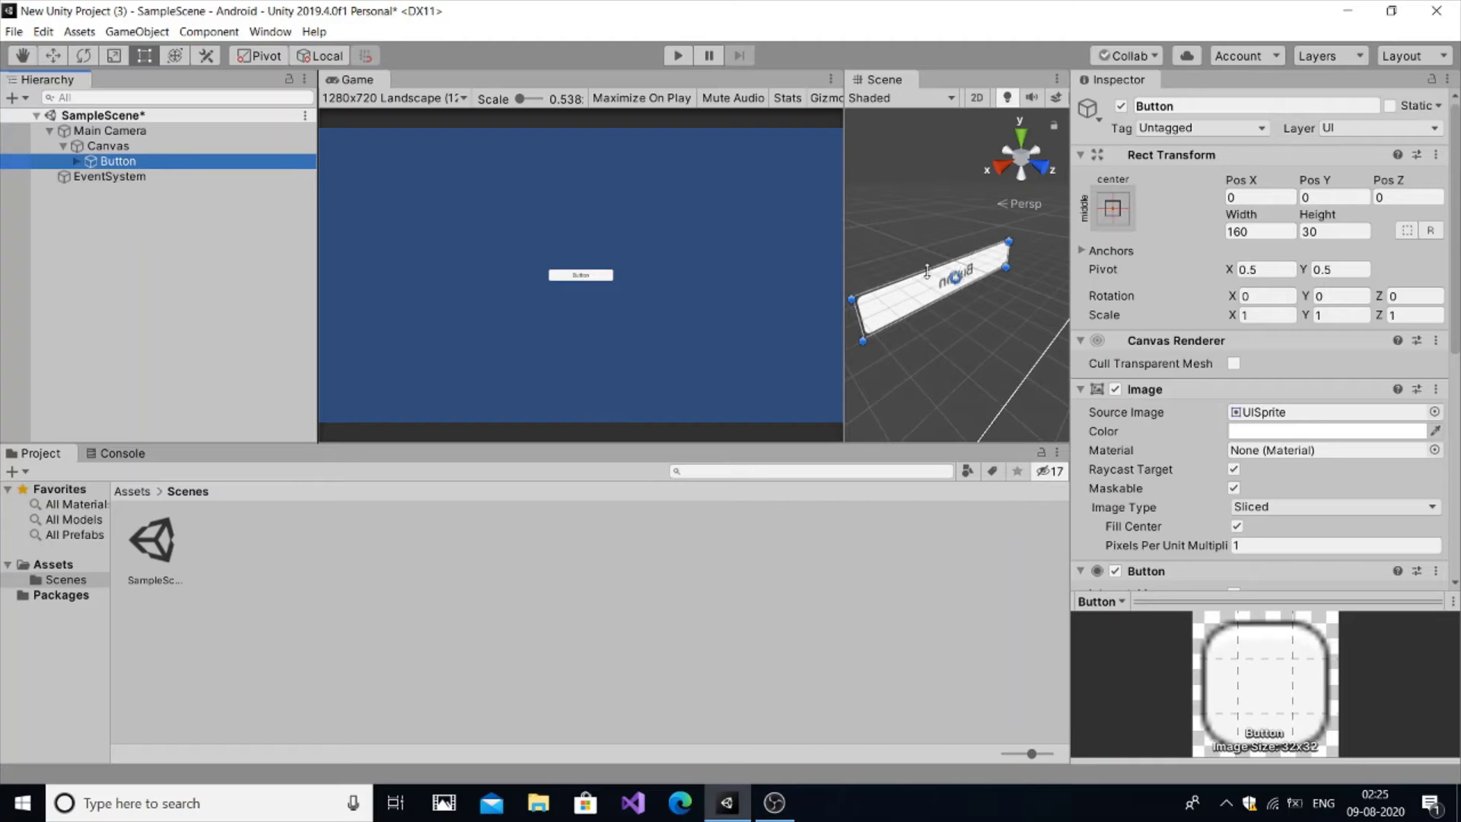
pyautogui.click(975, 98)
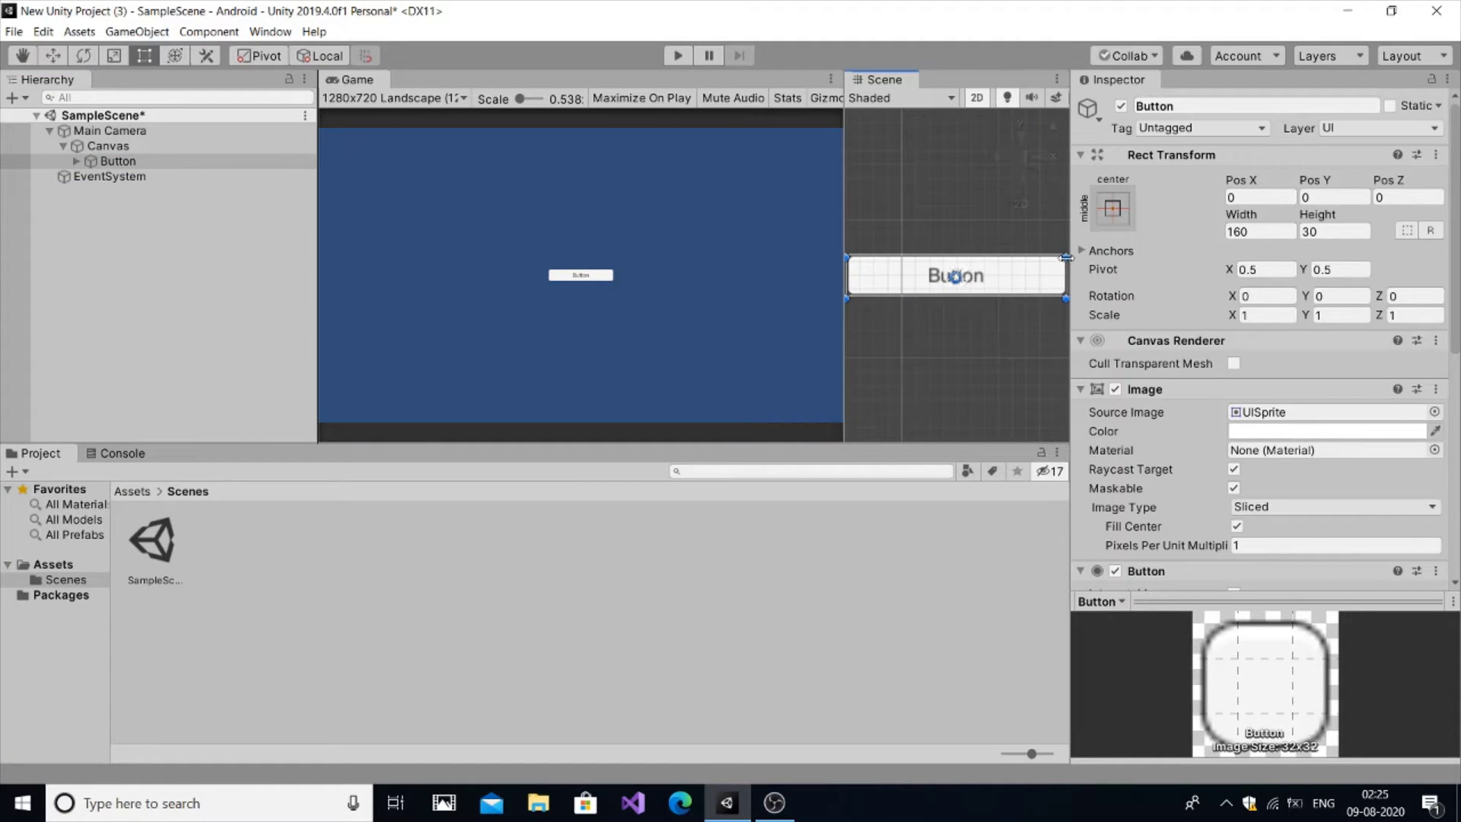
pyautogui.moveTo(1062, 257); pyautogui.dragTo(1090, 157)
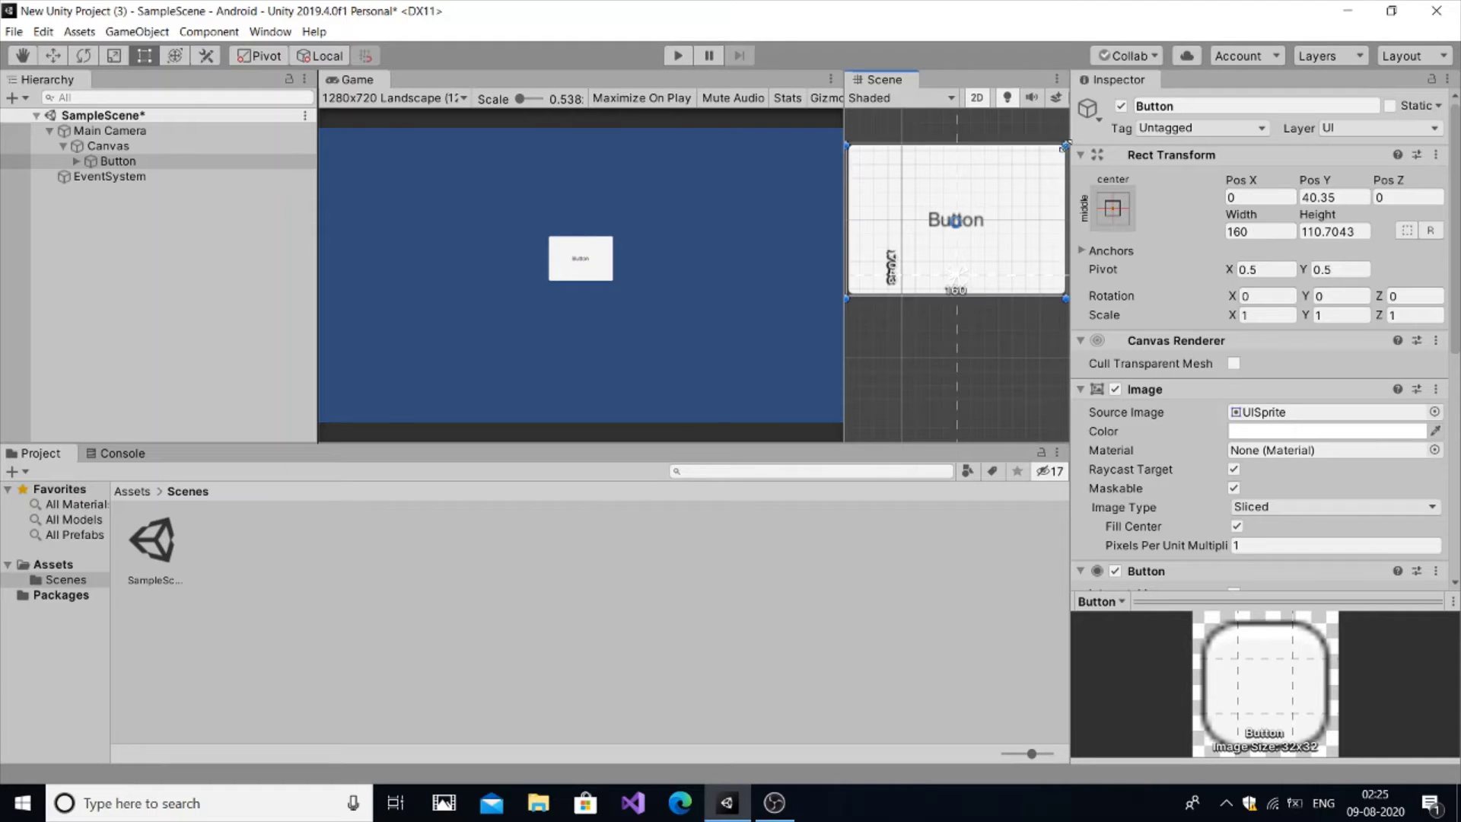
# Restore the editor window from full-screen and move it aside so the desktop shows
pyautogui.moveTo(843, 210); pyautogui.dragTo(797, 210)
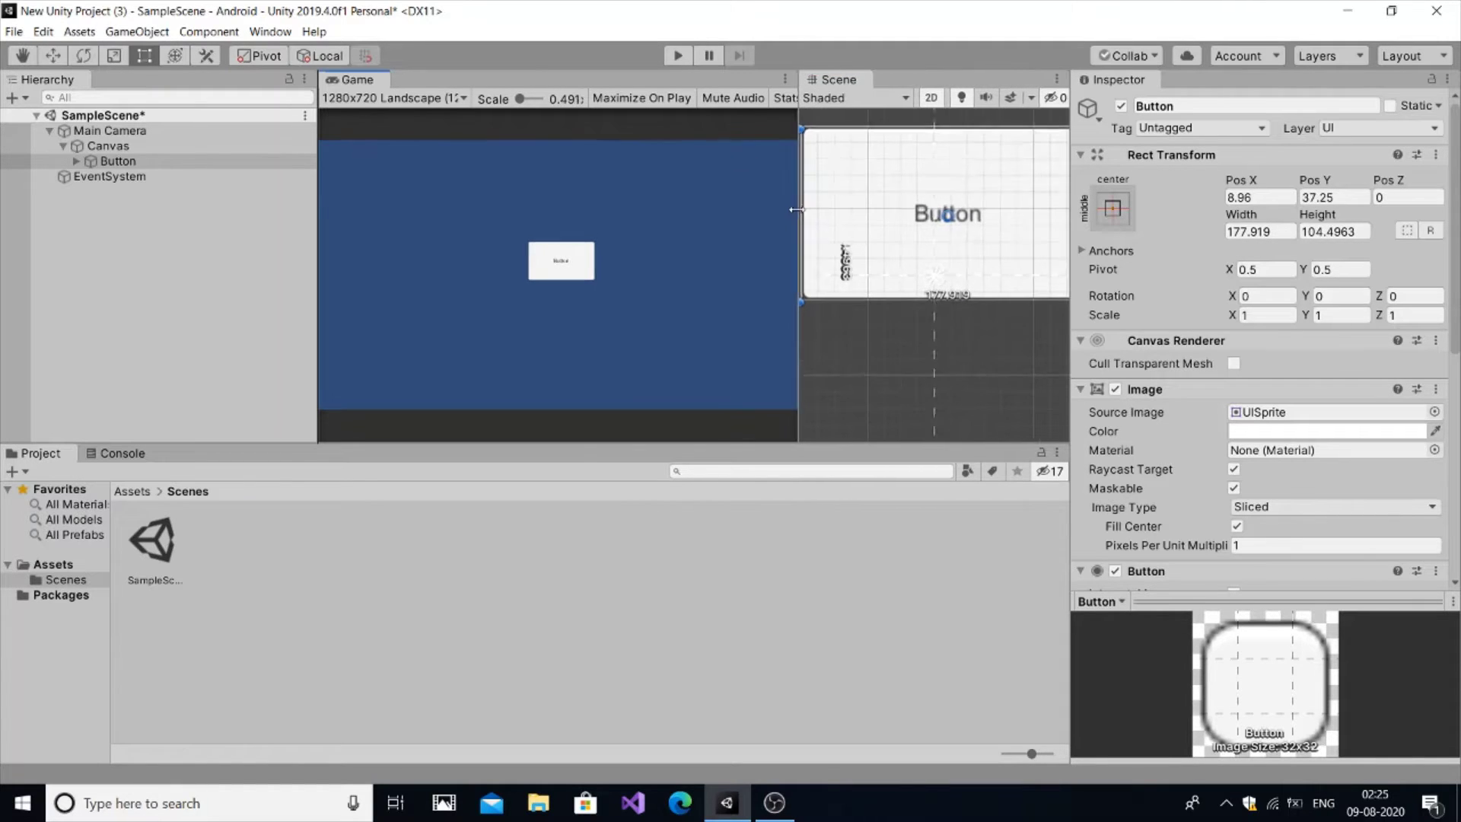
pyautogui.click(1384, 10)
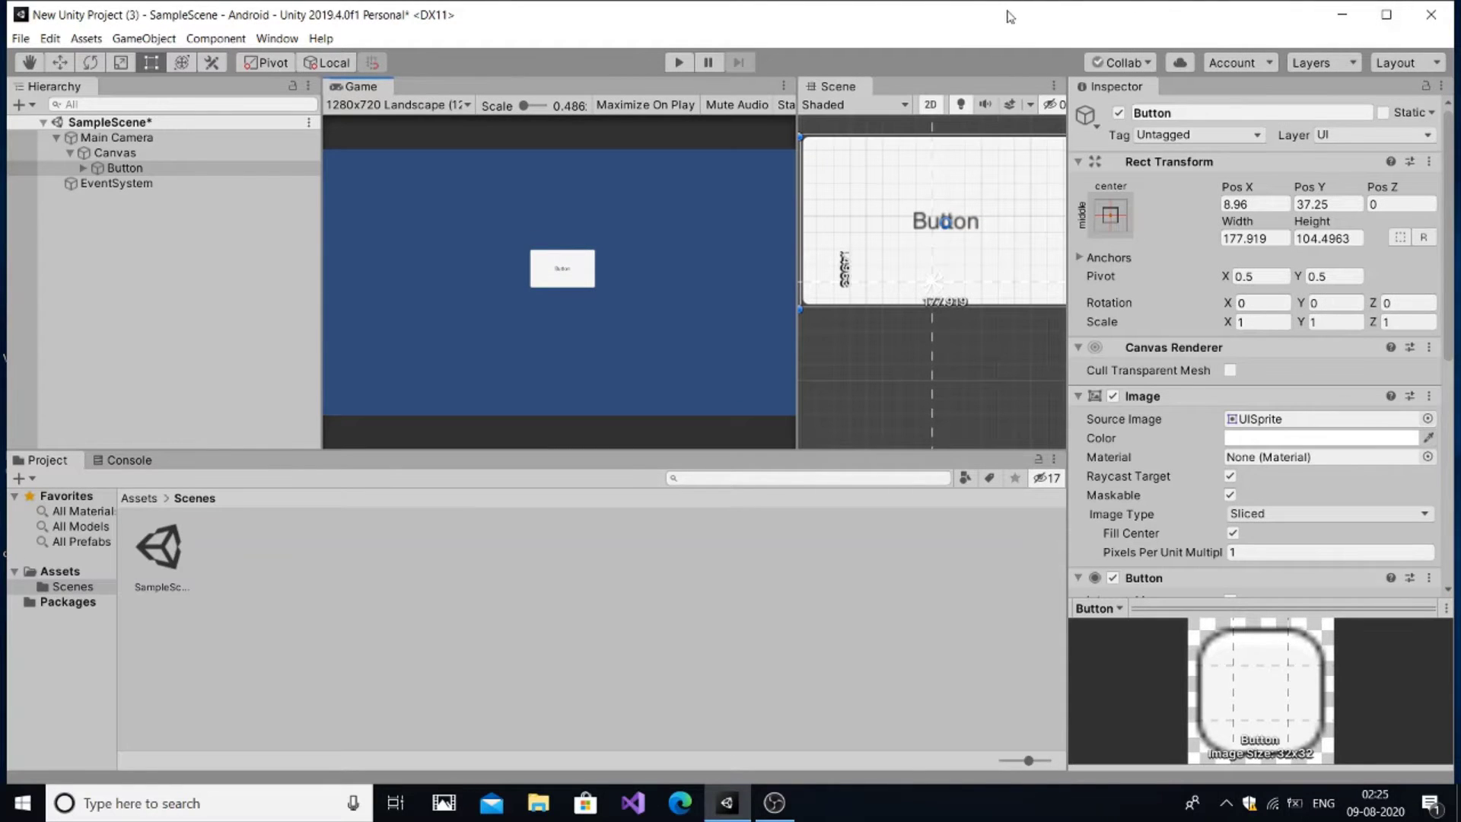
pyautogui.moveTo(1008, 16); pyautogui.dragTo(703, 3)
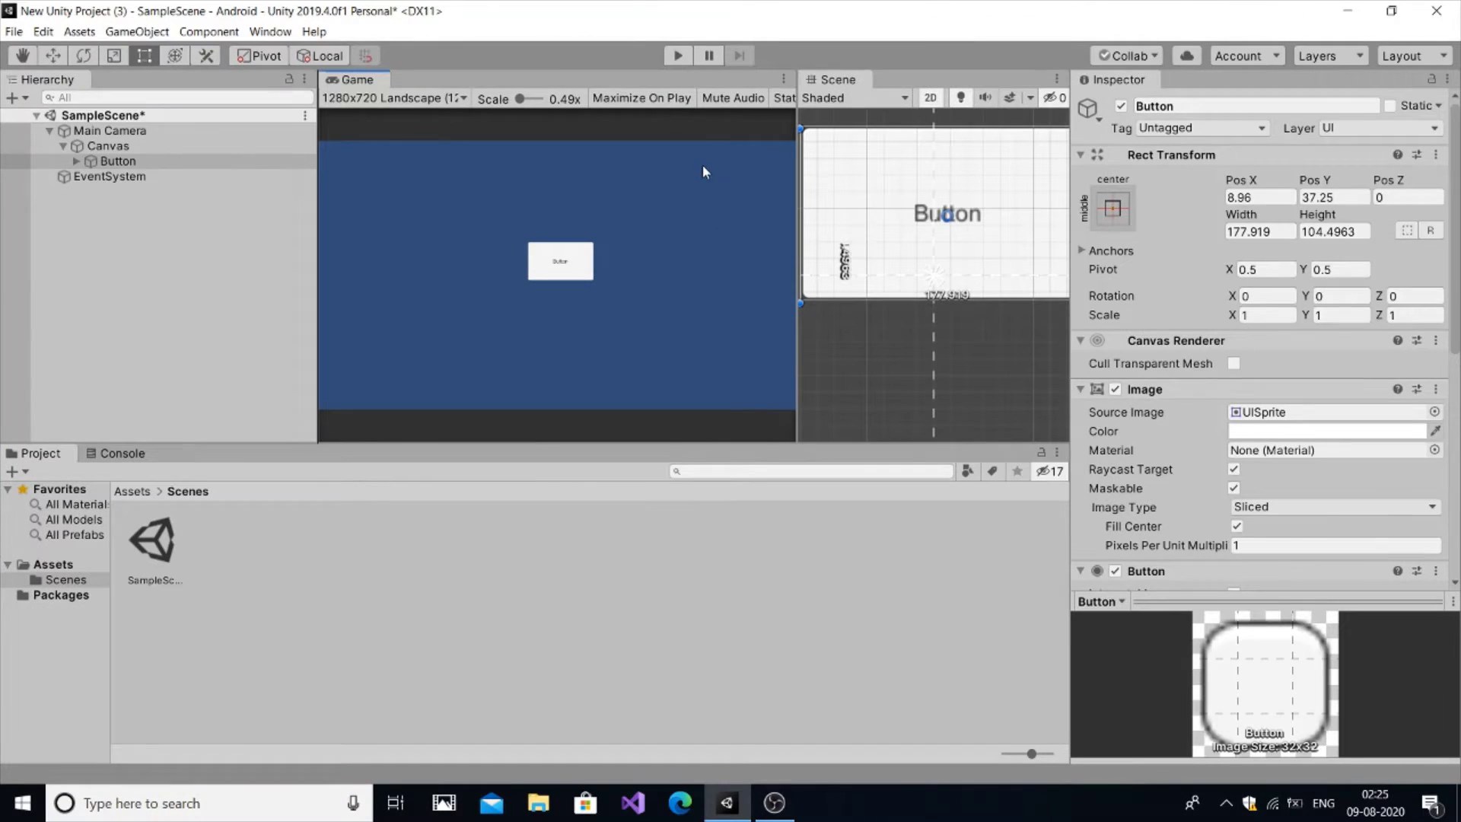
# Drag the music file from the desktop into Assets > Scenes, then maximize the editor again
pyautogui.click(1390, 11)
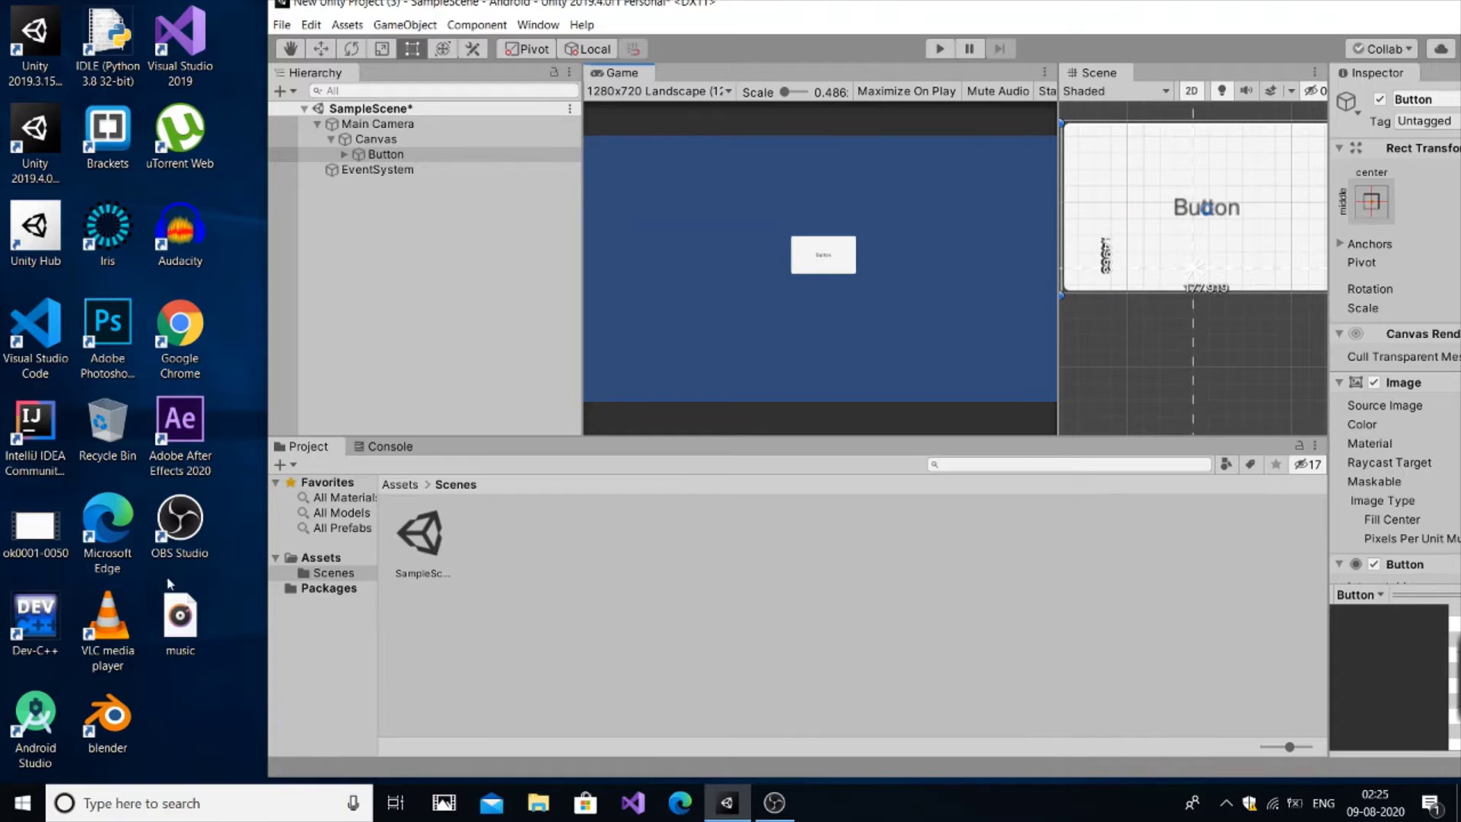
pyautogui.moveTo(181, 622)
pyautogui.mouseDown()
pyautogui.moveTo(503, 590)
pyautogui.moveTo(527, 634)
pyautogui.mouseUp()
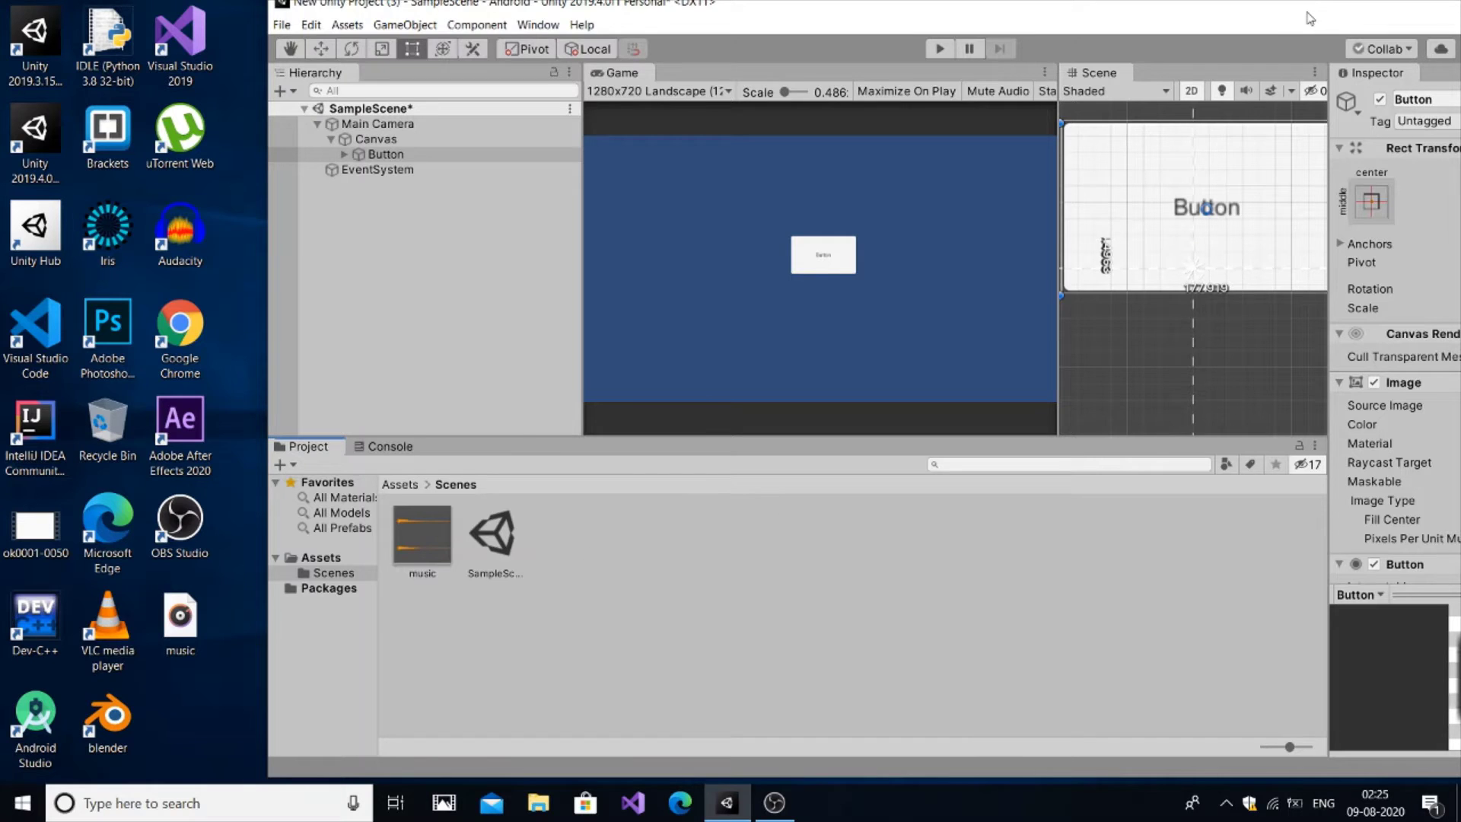
pyautogui.moveTo(1308, 12); pyautogui.dragTo(1132, 29)
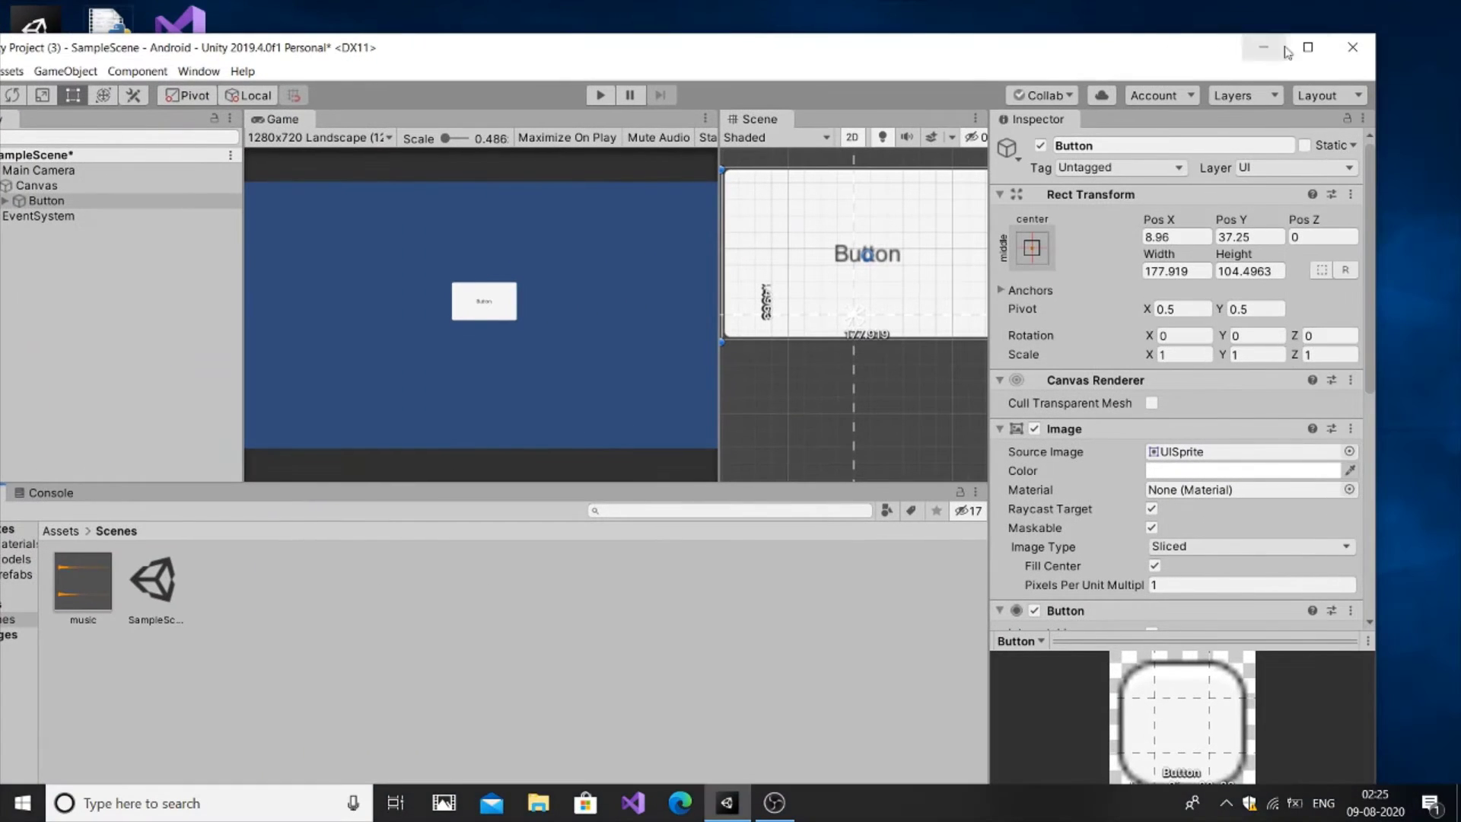
pyautogui.moveTo(1338, 25); pyautogui.dragTo(1257, 1)
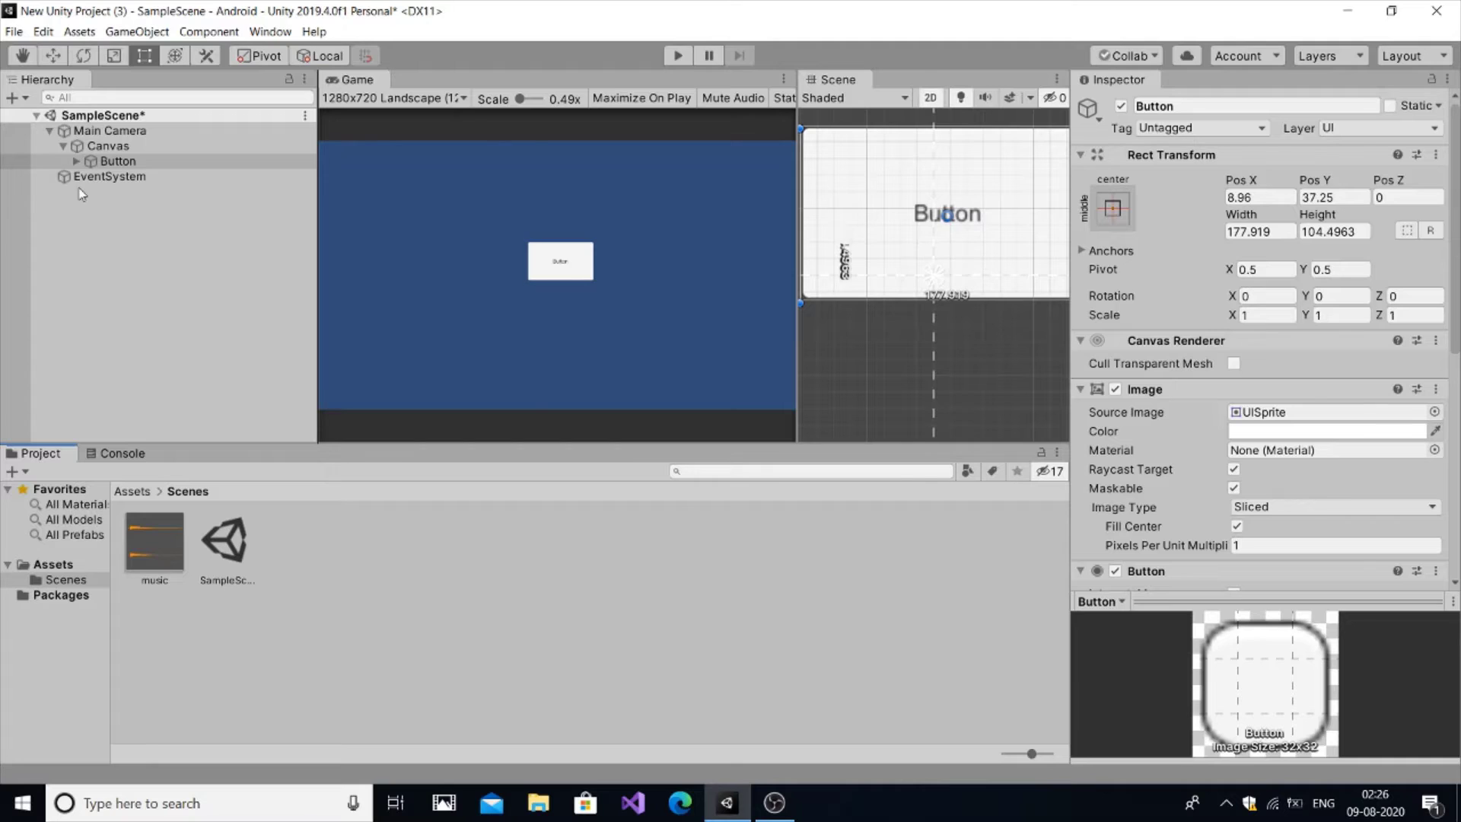
# Create an empty GameObject in the Hierarchy and rename it musicobject
pyautogui.click(63, 145)
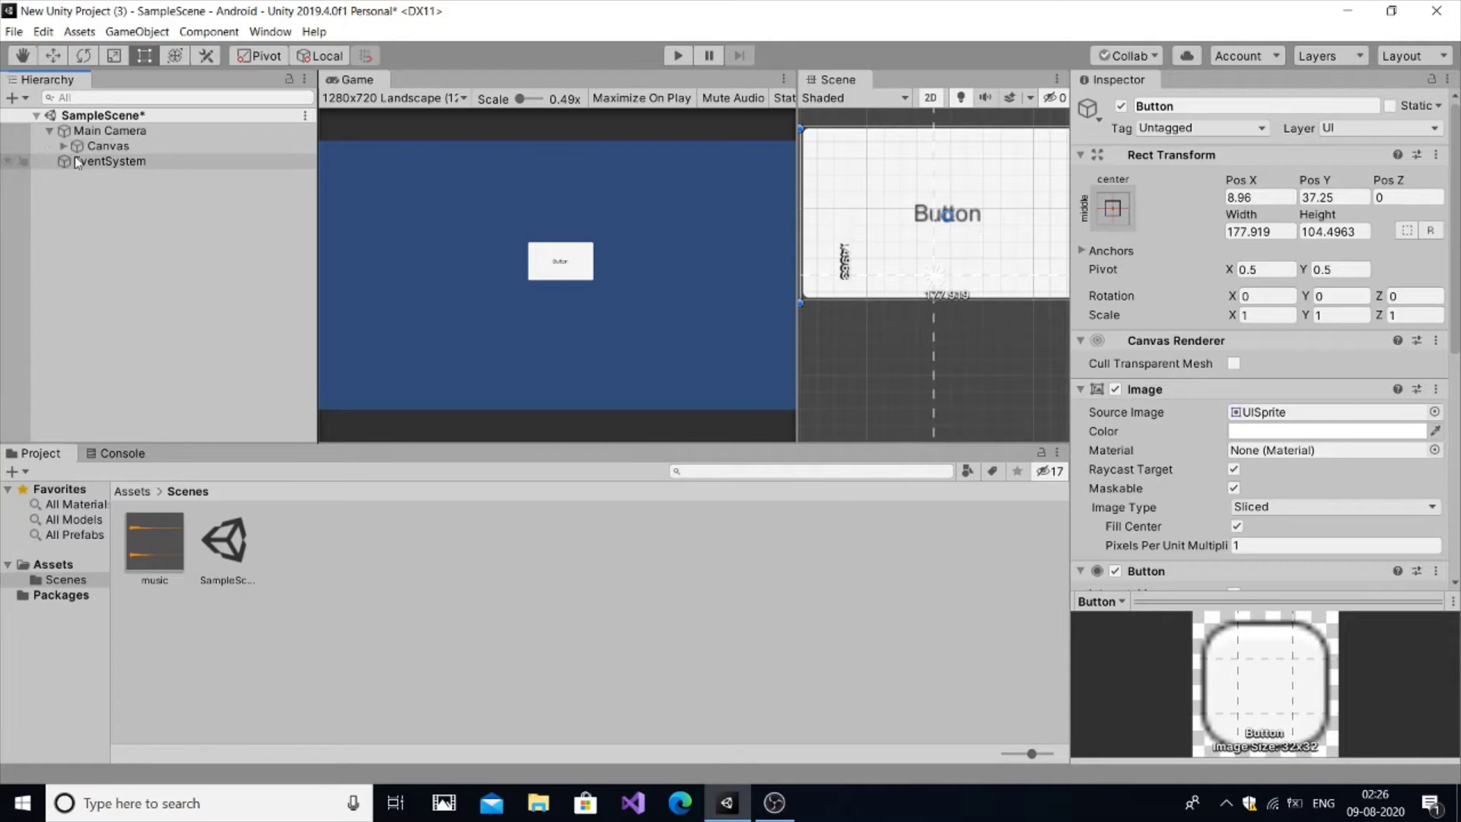
pyautogui.rightClick(97, 228)
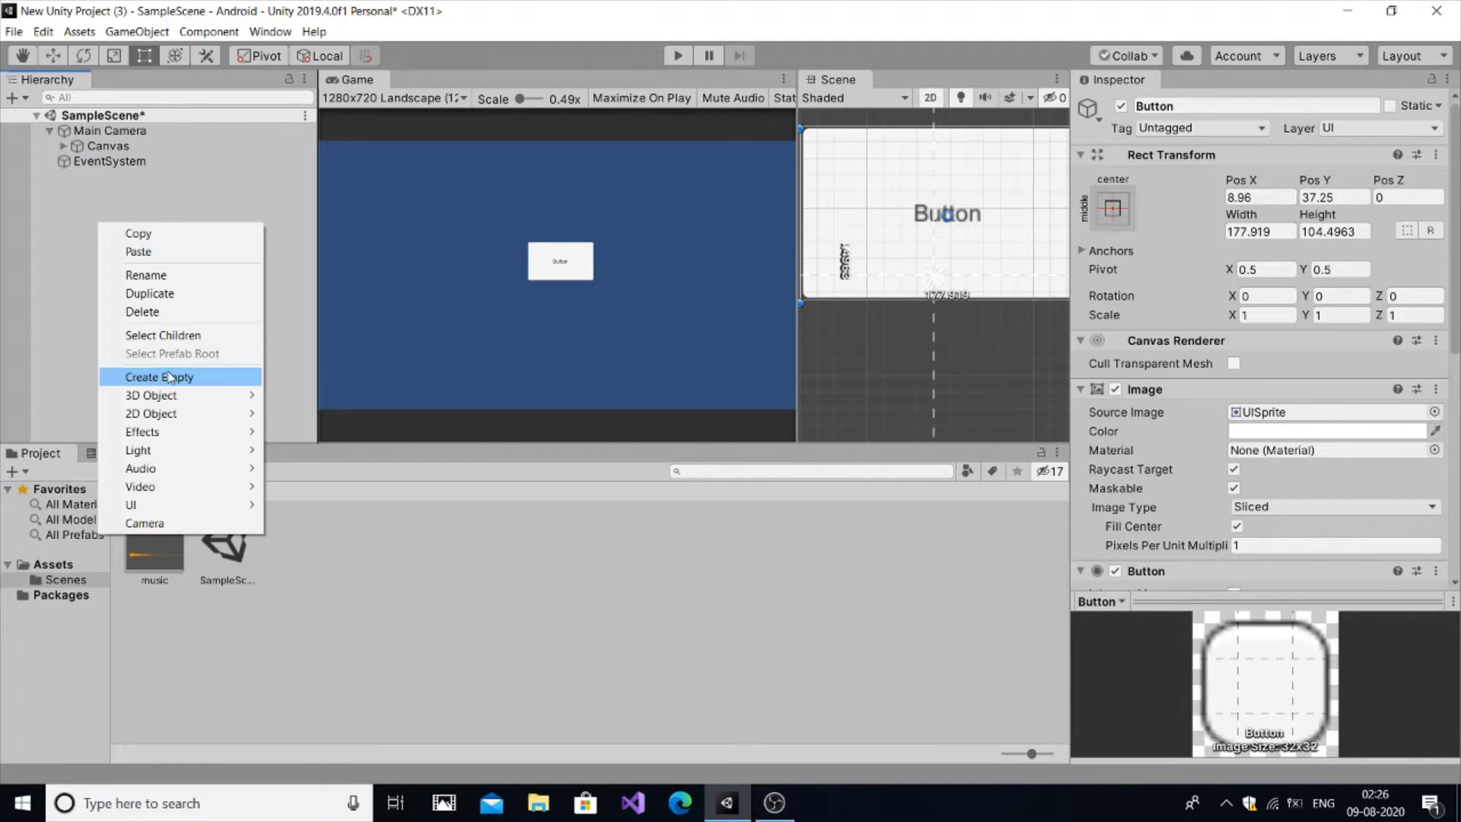
pyautogui.click(173, 380)
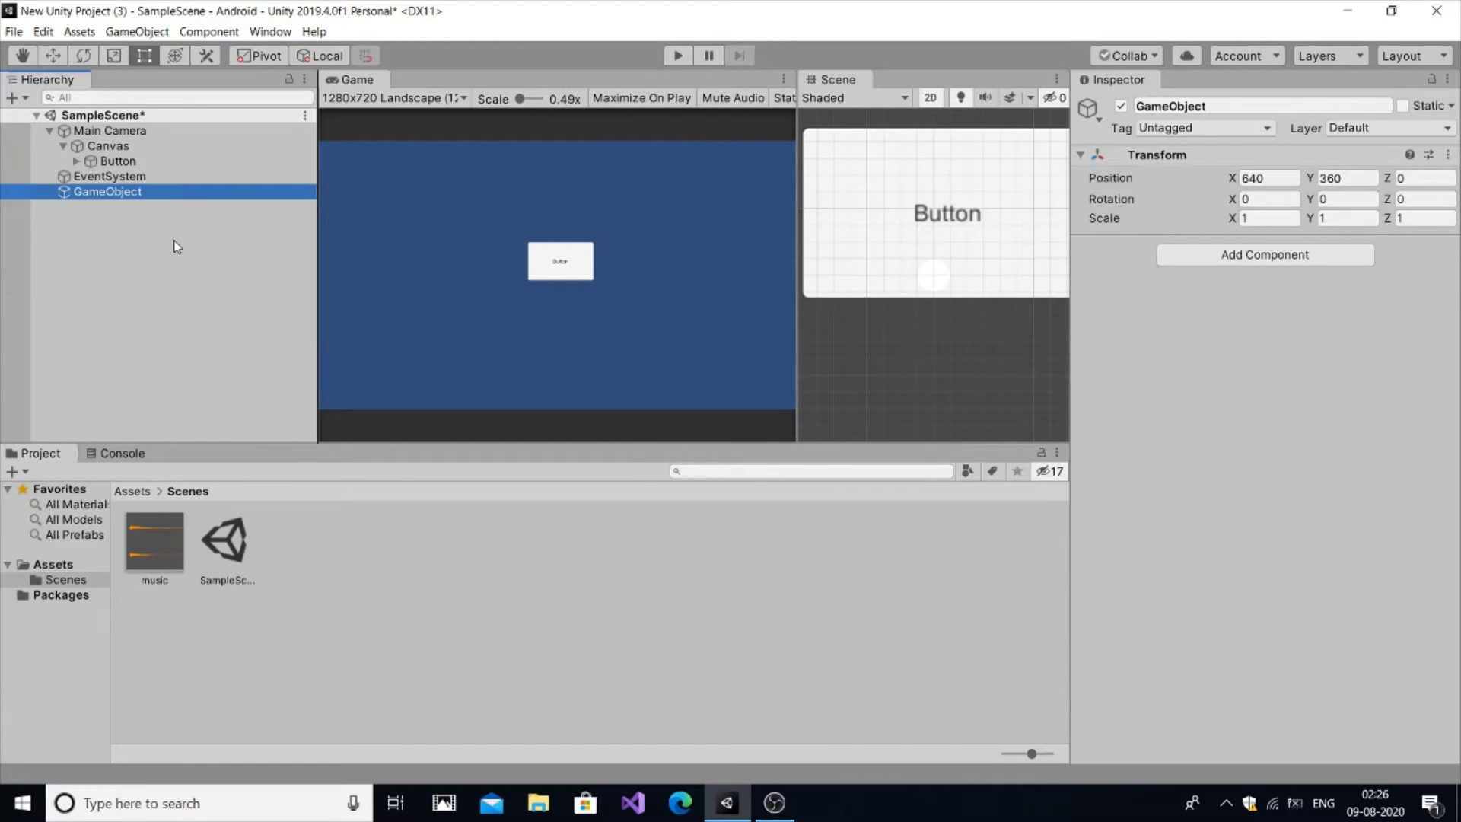
pyautogui.rightClick(114, 192)
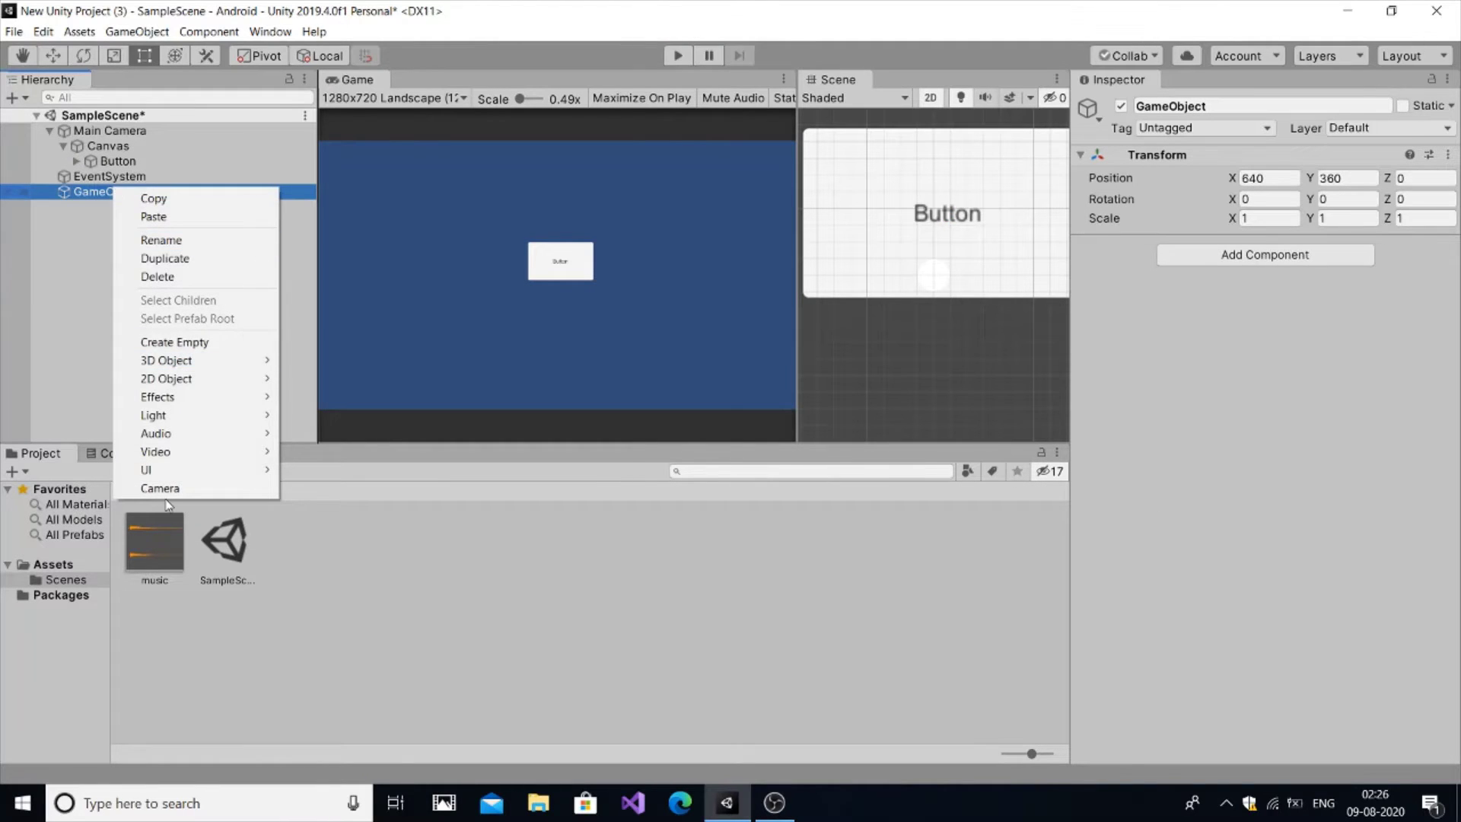
pyautogui.click(174, 242)
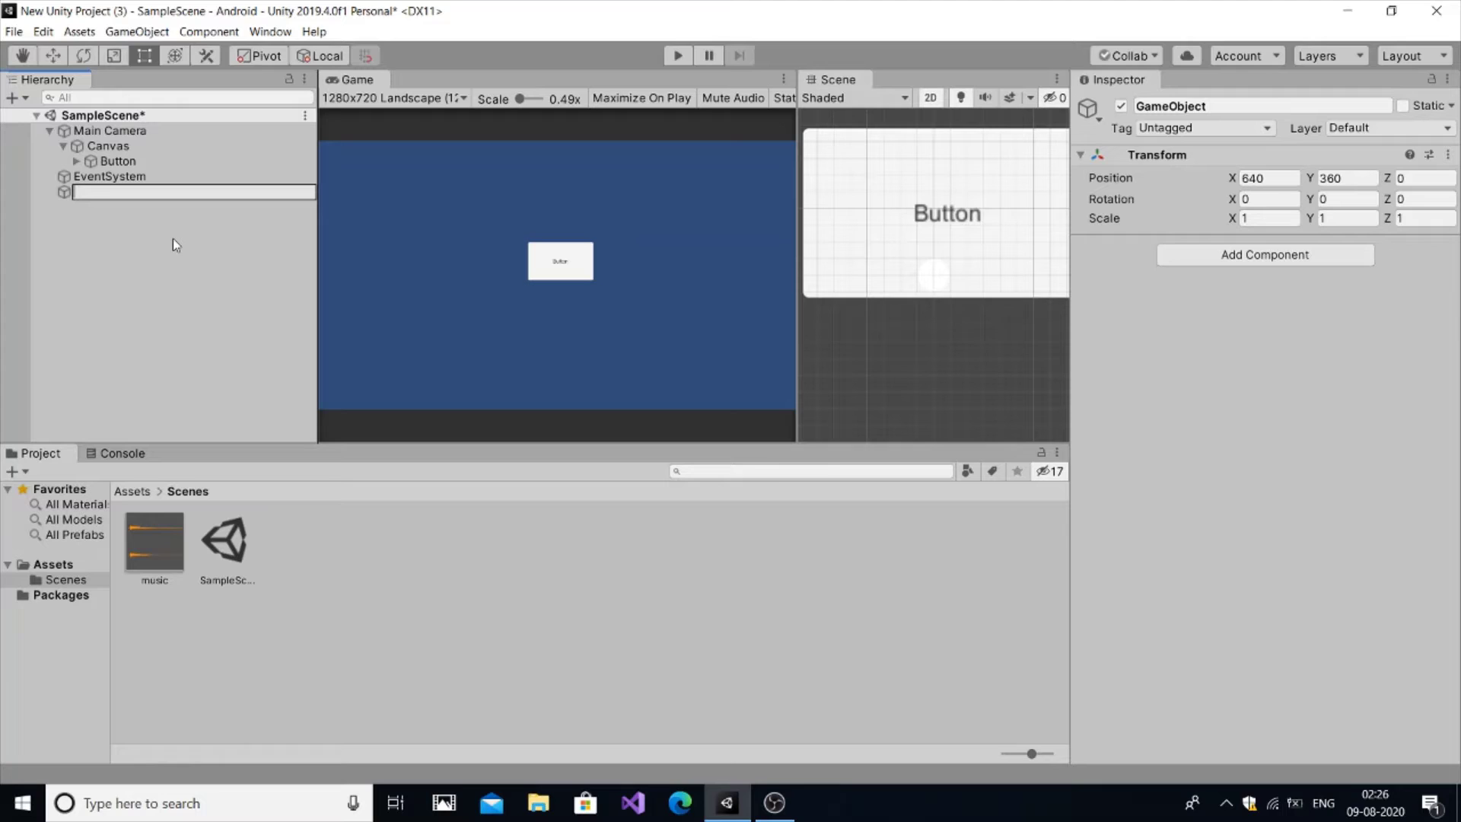
pyautogui.write('musico')
pyautogui.write('bject')
pyautogui.click(124, 342)
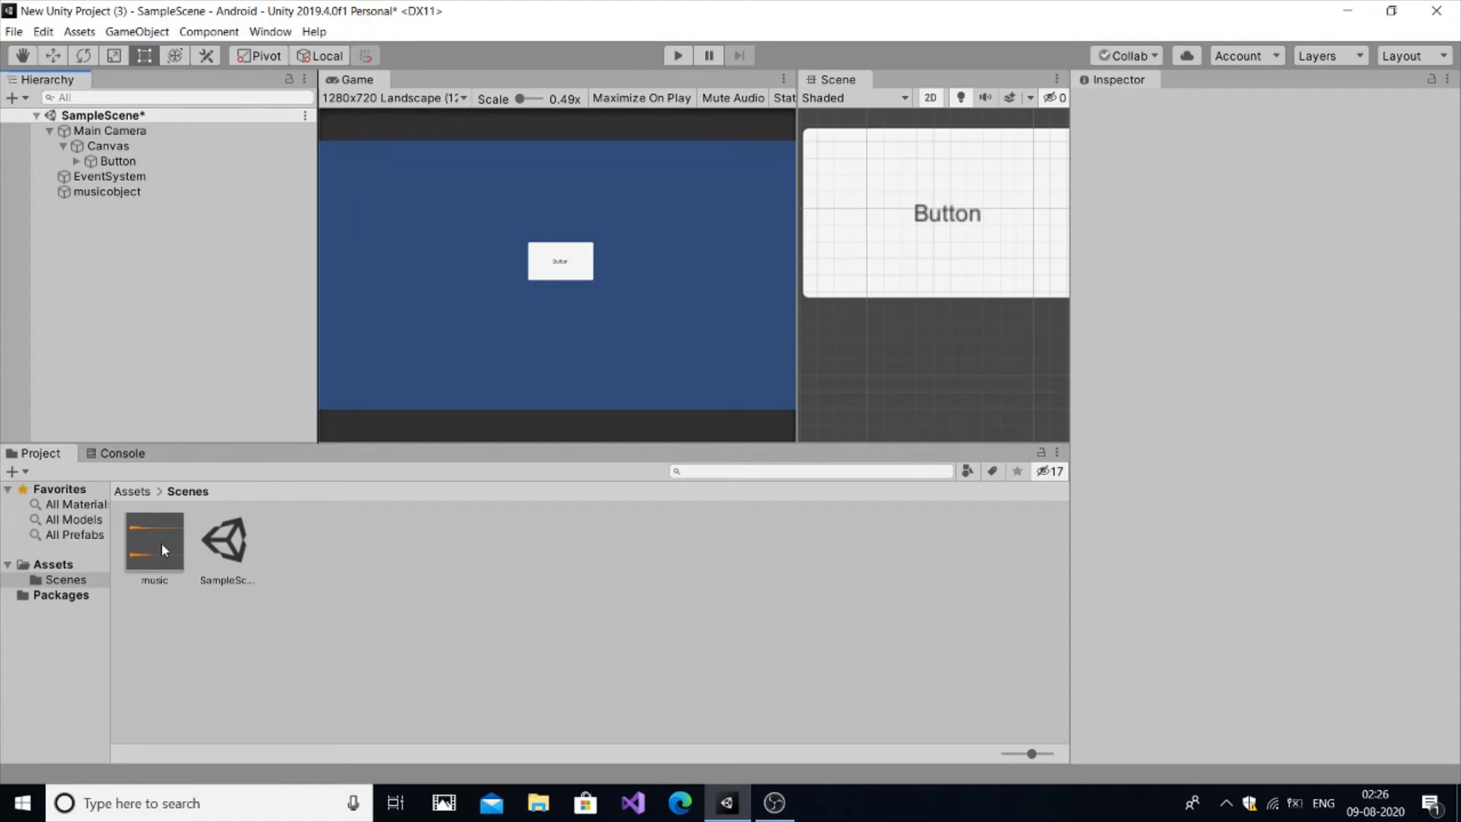
# Drop the music clip onto musicobject and expand its Audio Source's 3D Sound Settings in the Inspector
pyautogui.moveTo(159, 555); pyautogui.dragTo(99, 190)
pyautogui.click(92, 194)
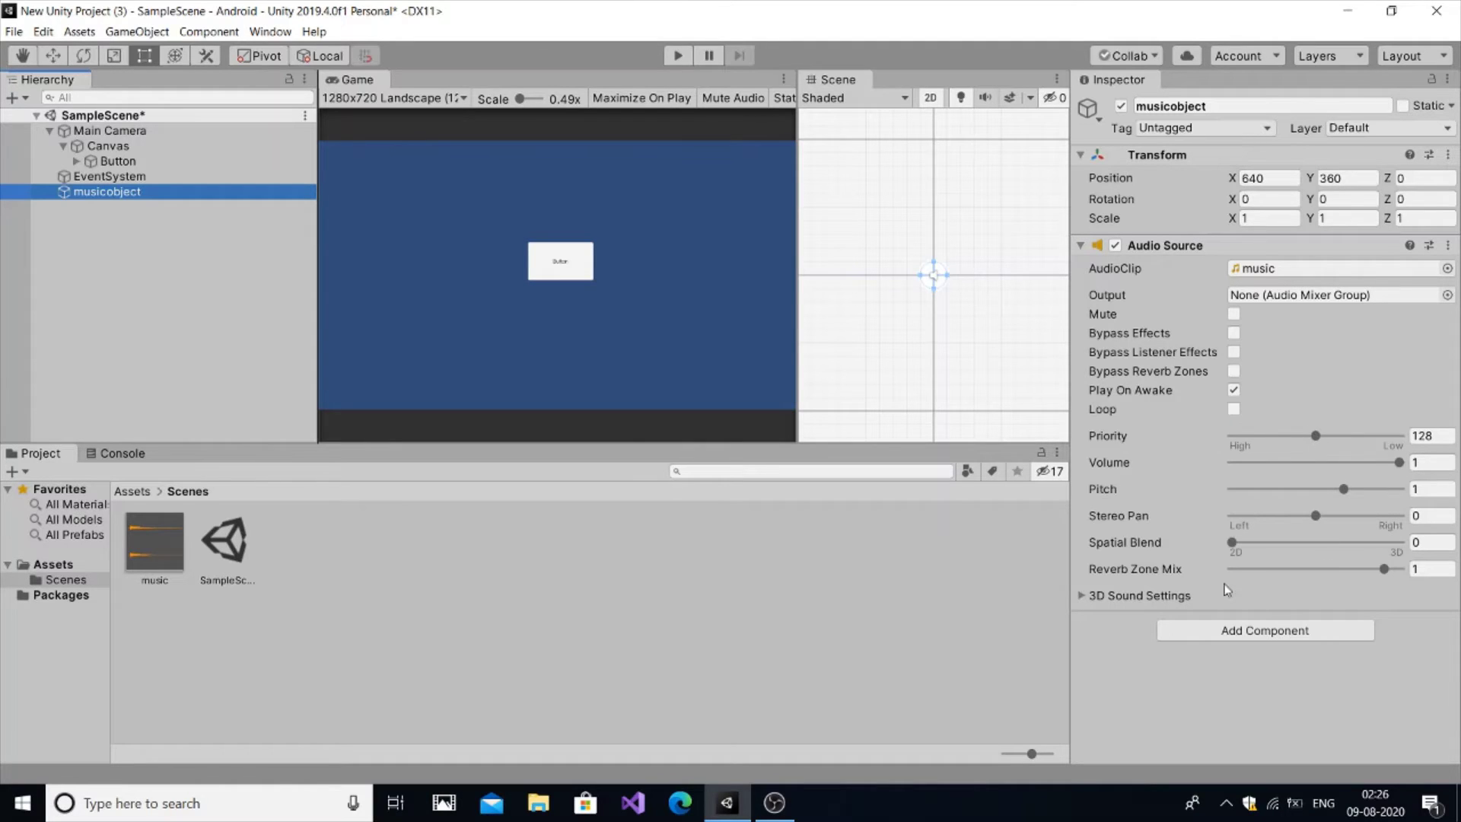
pyautogui.click(1081, 596)
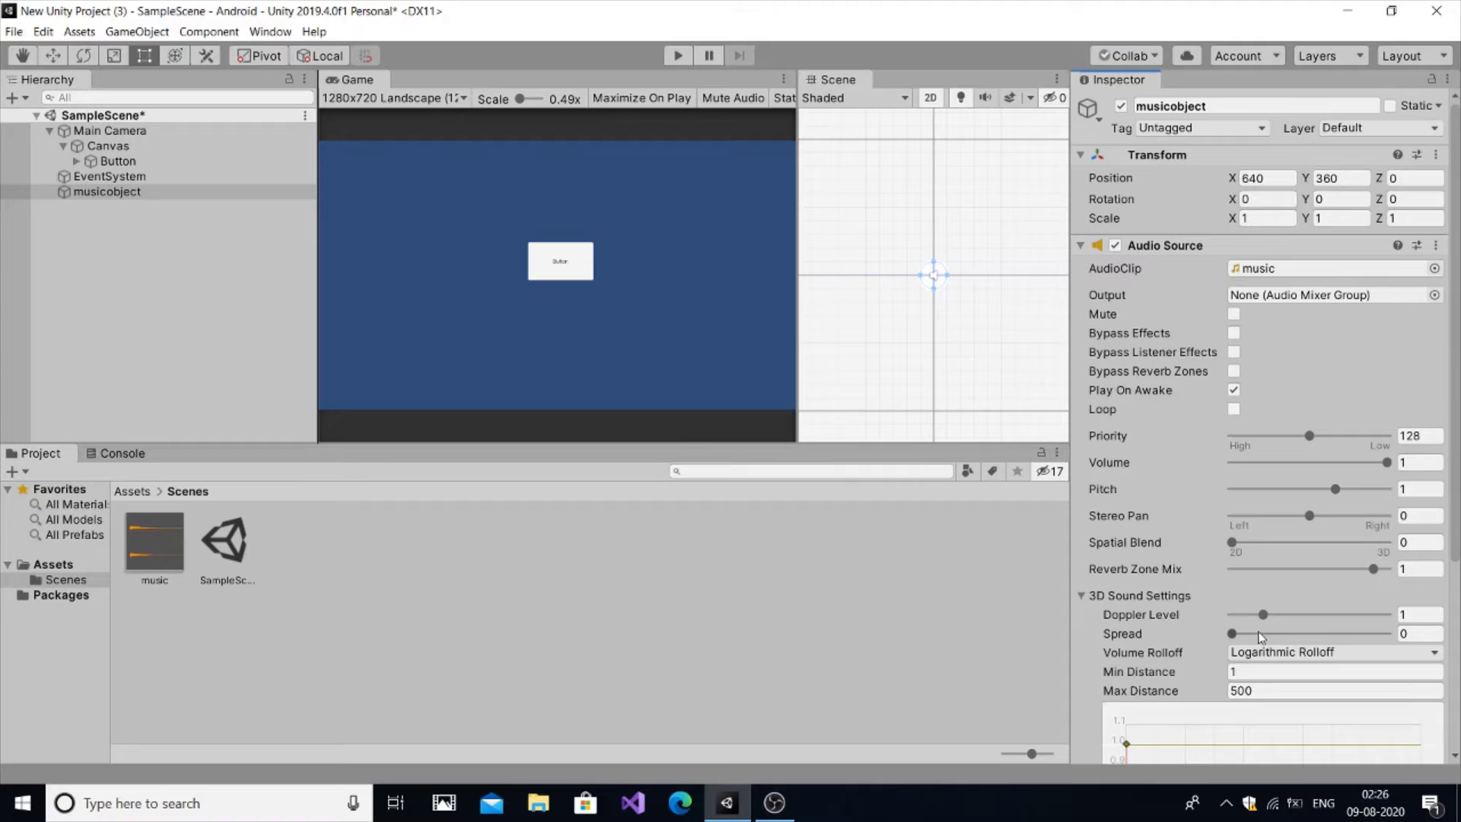
pyautogui.moveTo(1458, 484); pyautogui.dragTo(1460, 563)
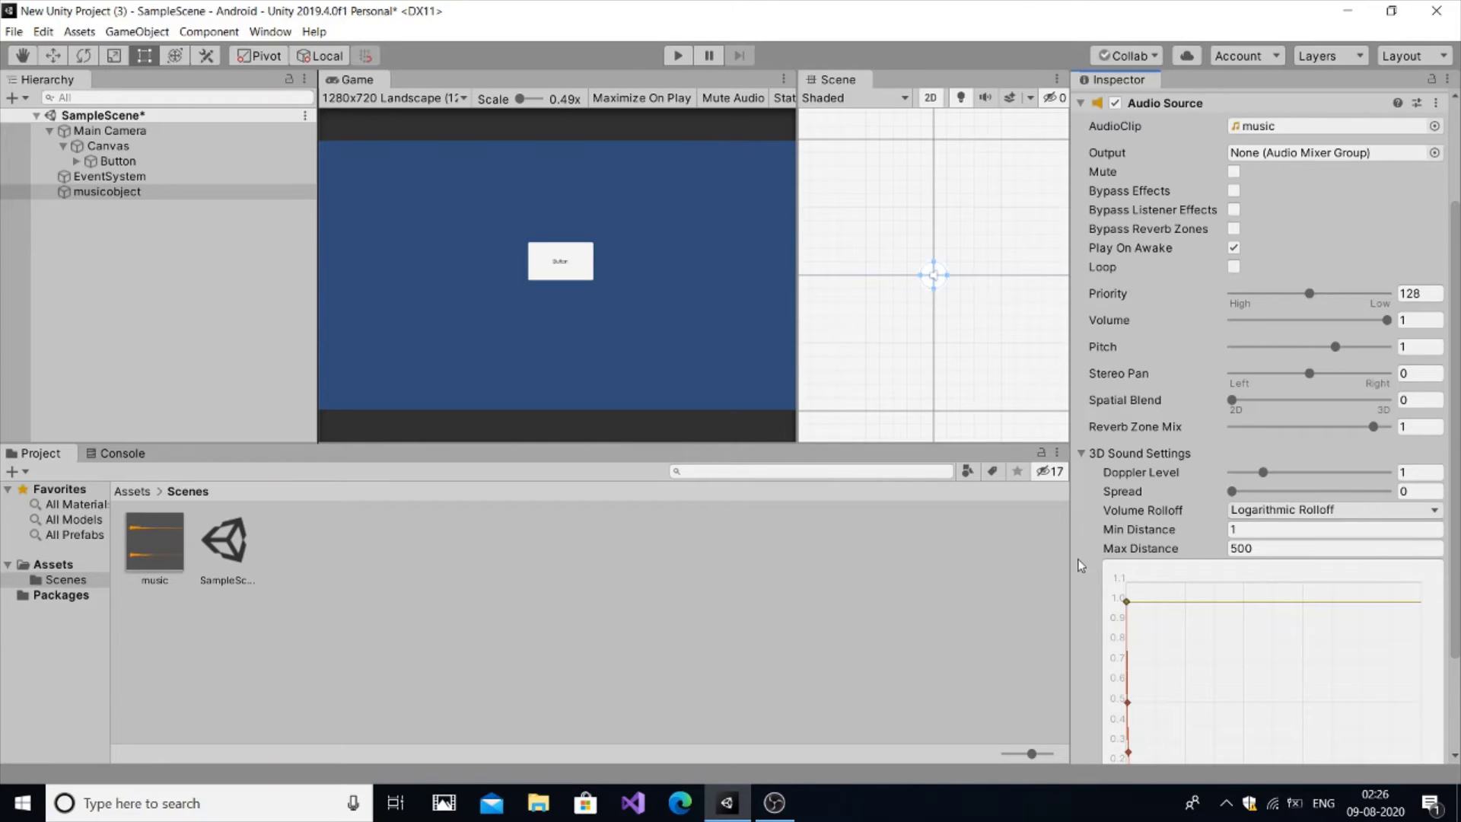
pyautogui.moveTo(1458, 562); pyautogui.dragTo(1457, 503)
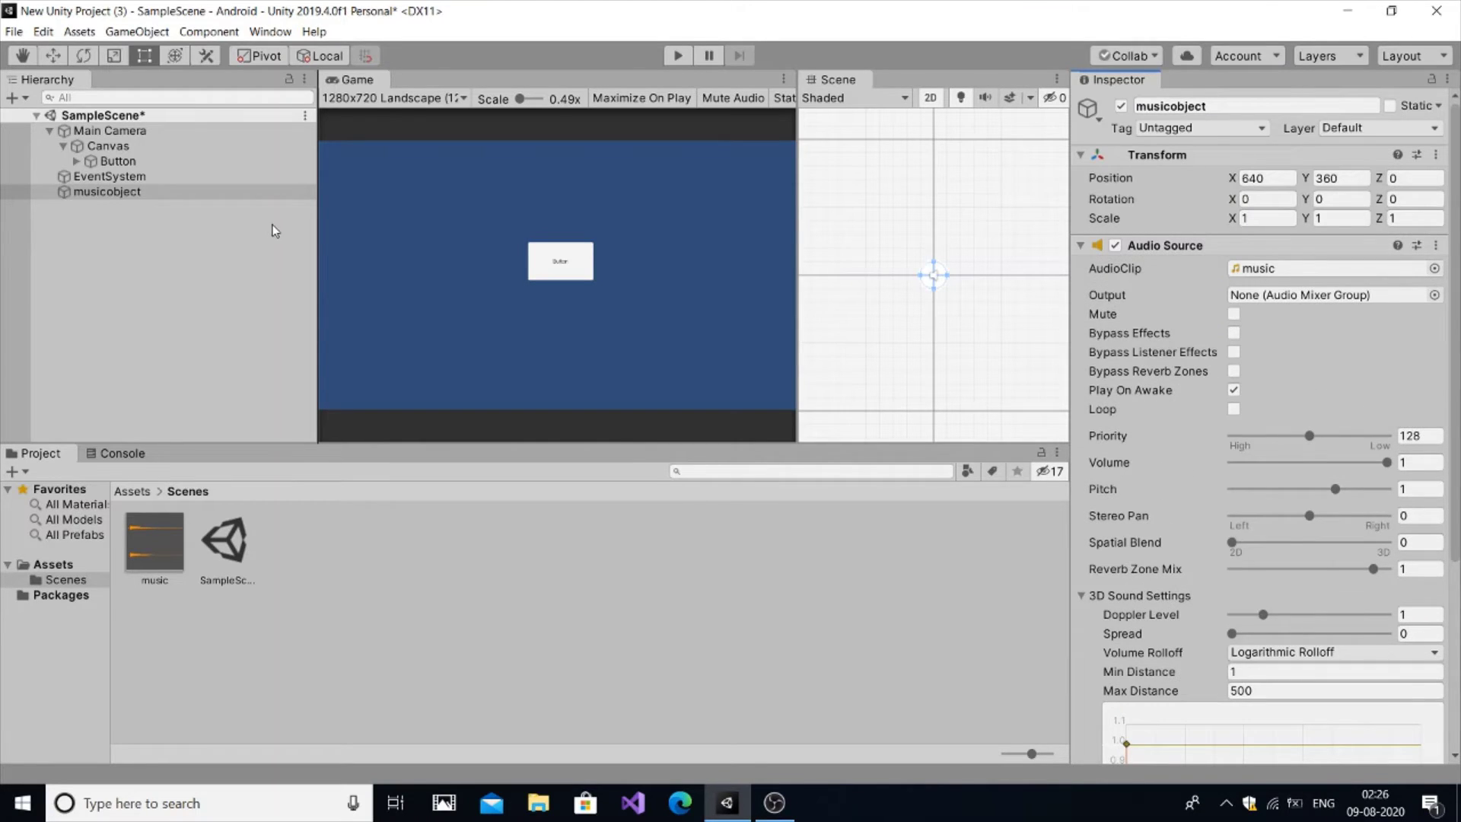
# Expand Canvas and select the Button to show its Inspector with the empty On Click () list
pyautogui.click(63, 147)
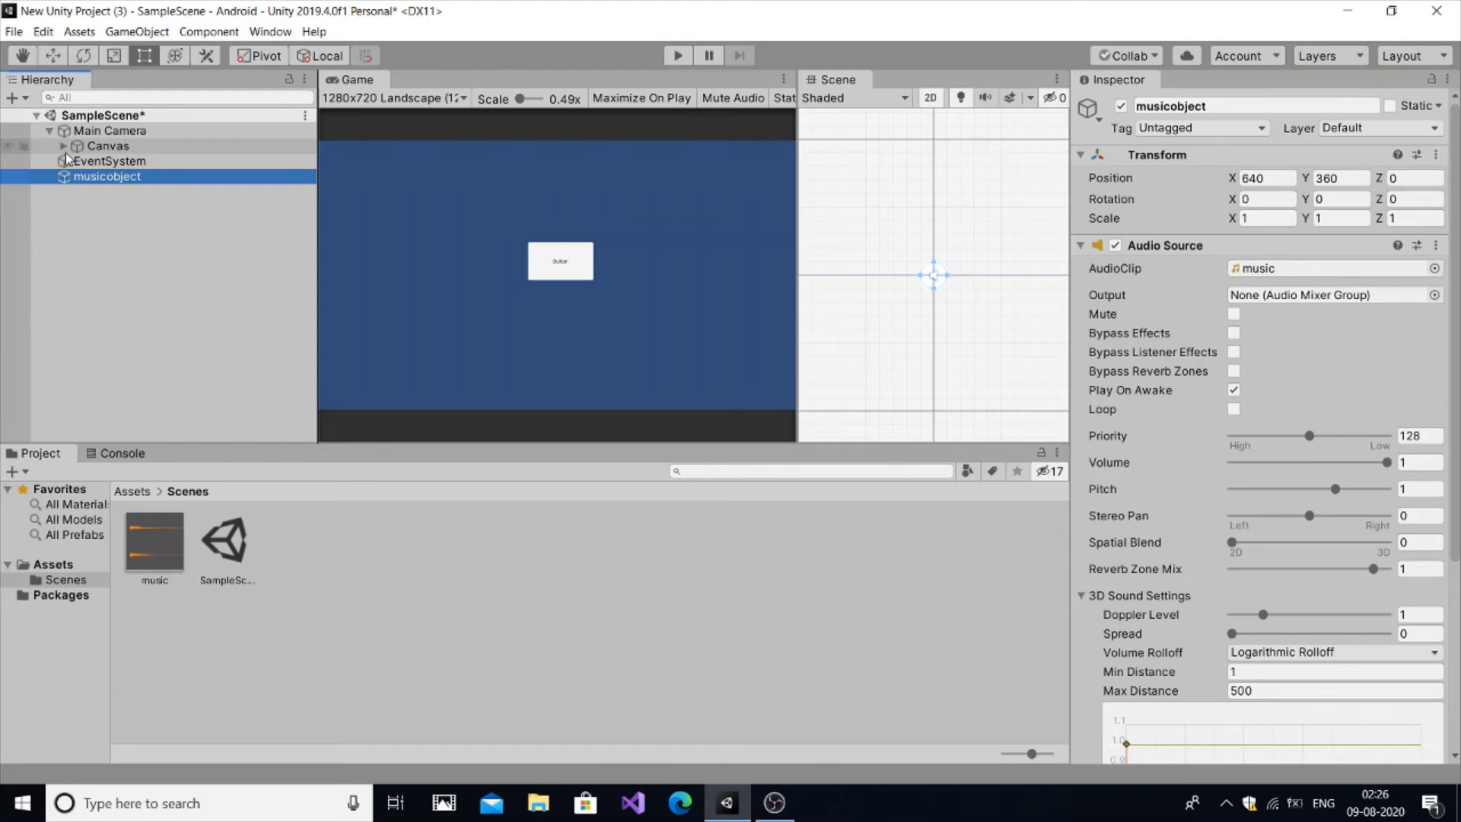
pyautogui.click(63, 147)
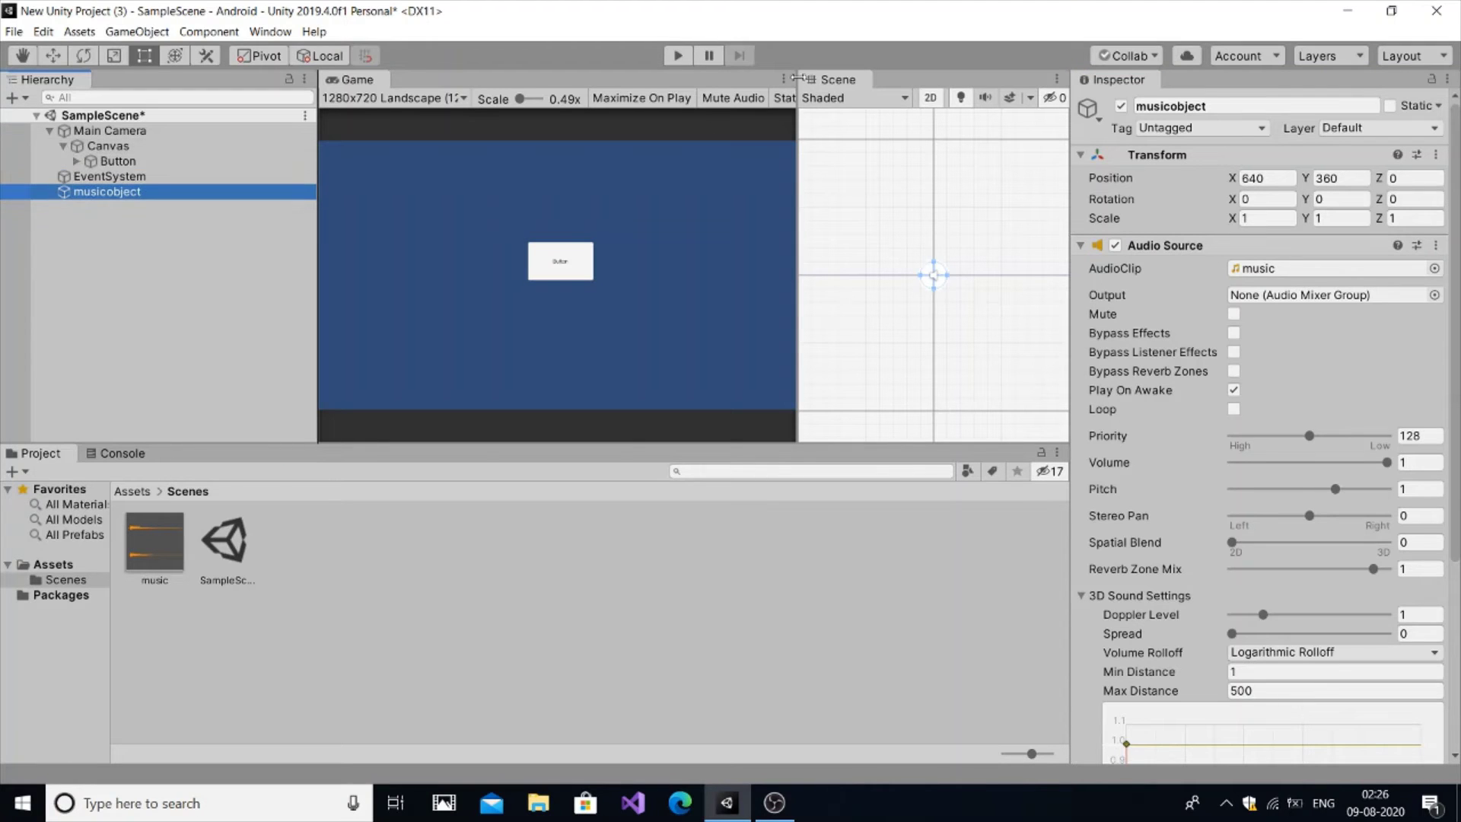
pyautogui.click(115, 163)
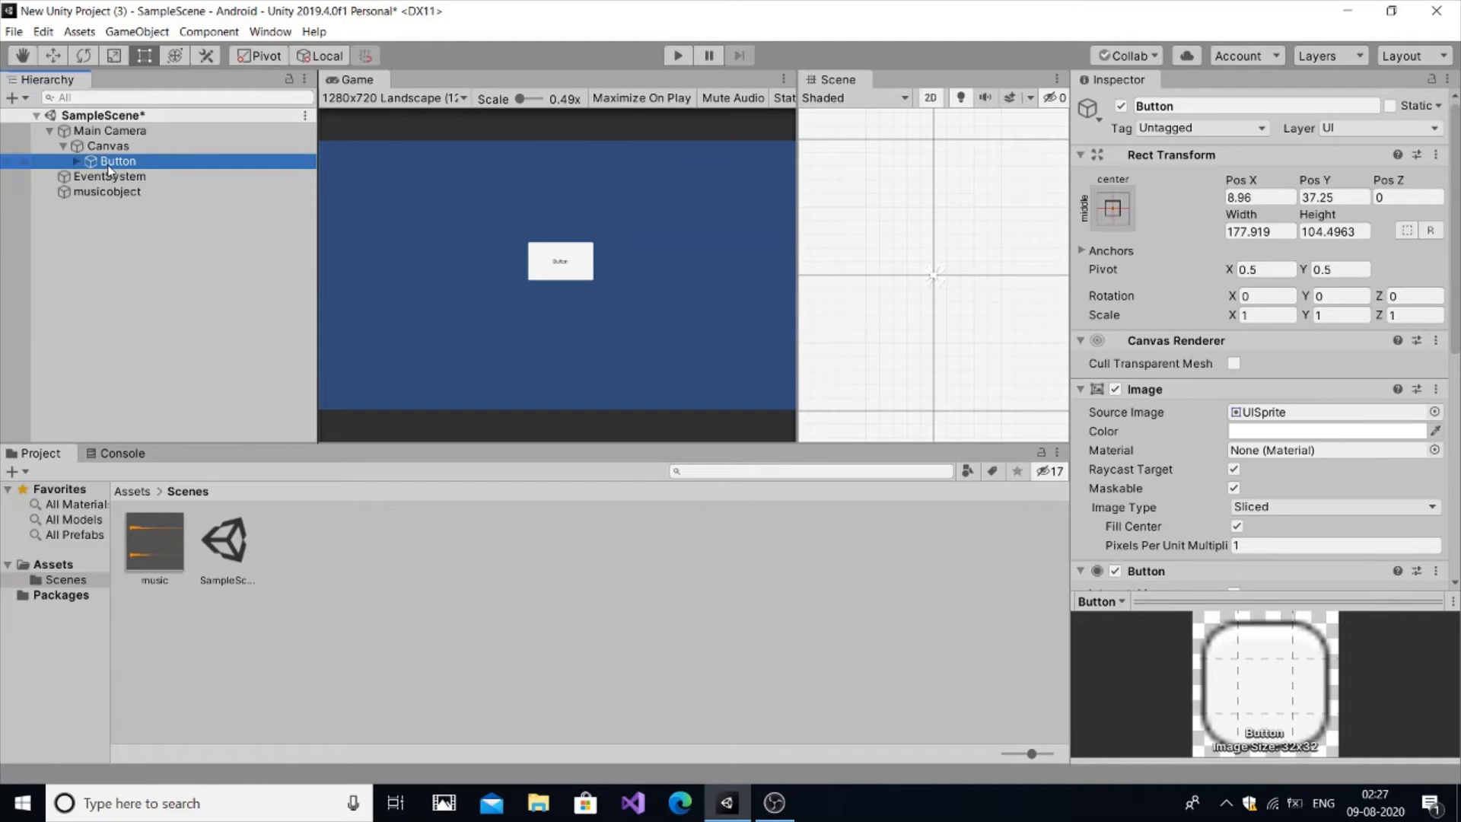
pyautogui.click(105, 194)
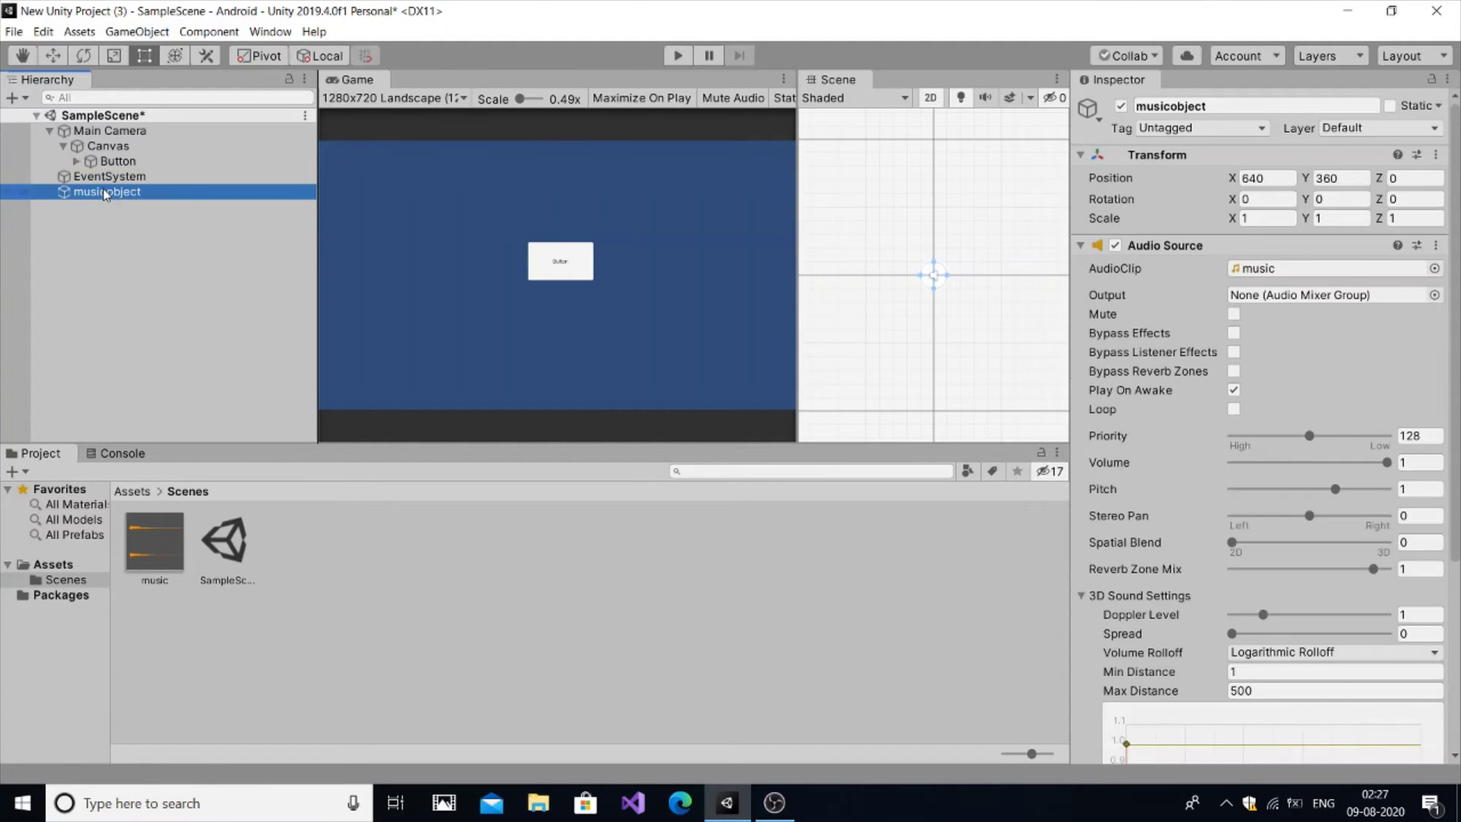
pyautogui.scroll(-5, 1351, 498)
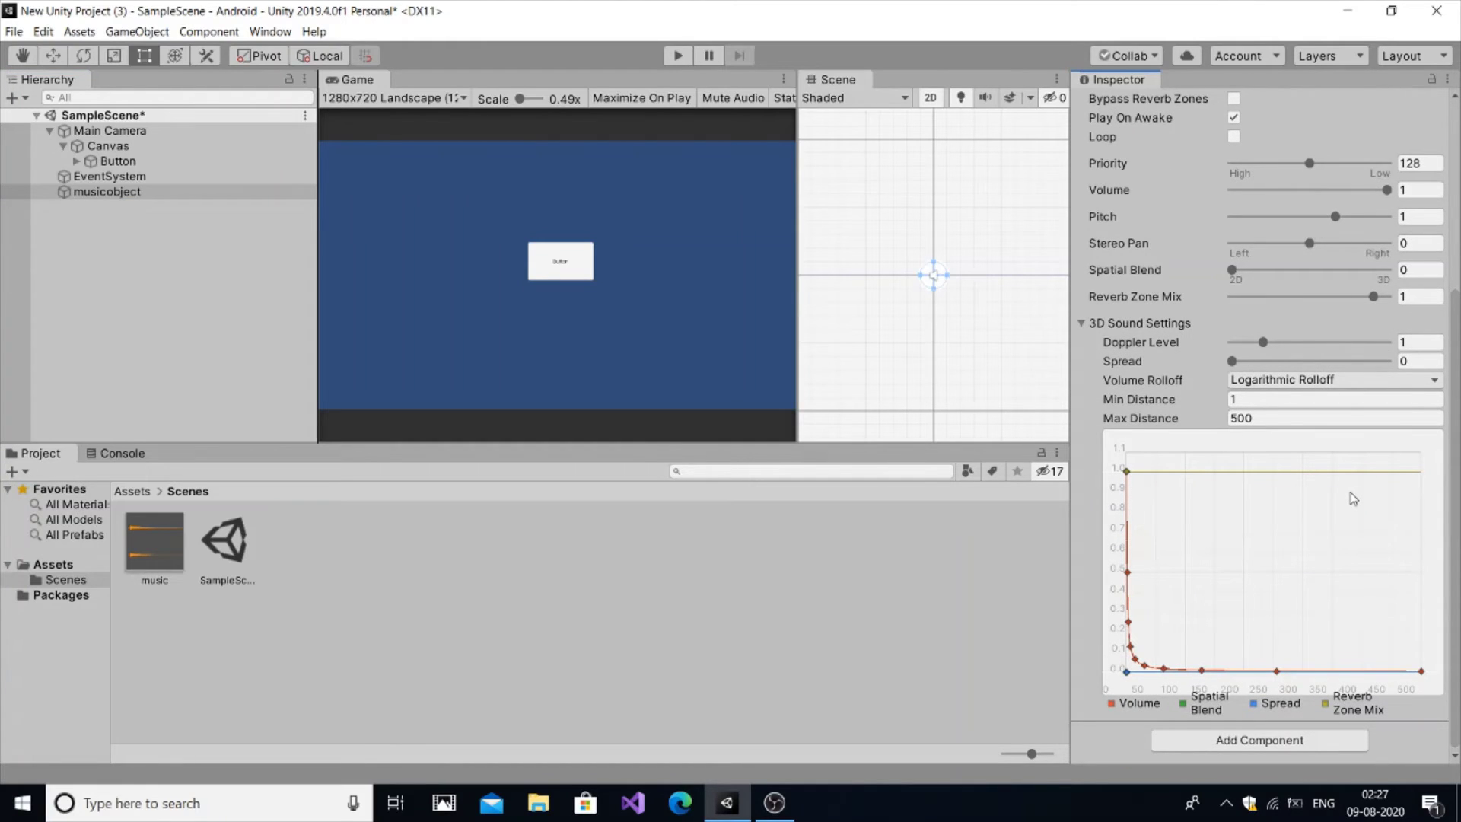
pyautogui.click(206, 160)
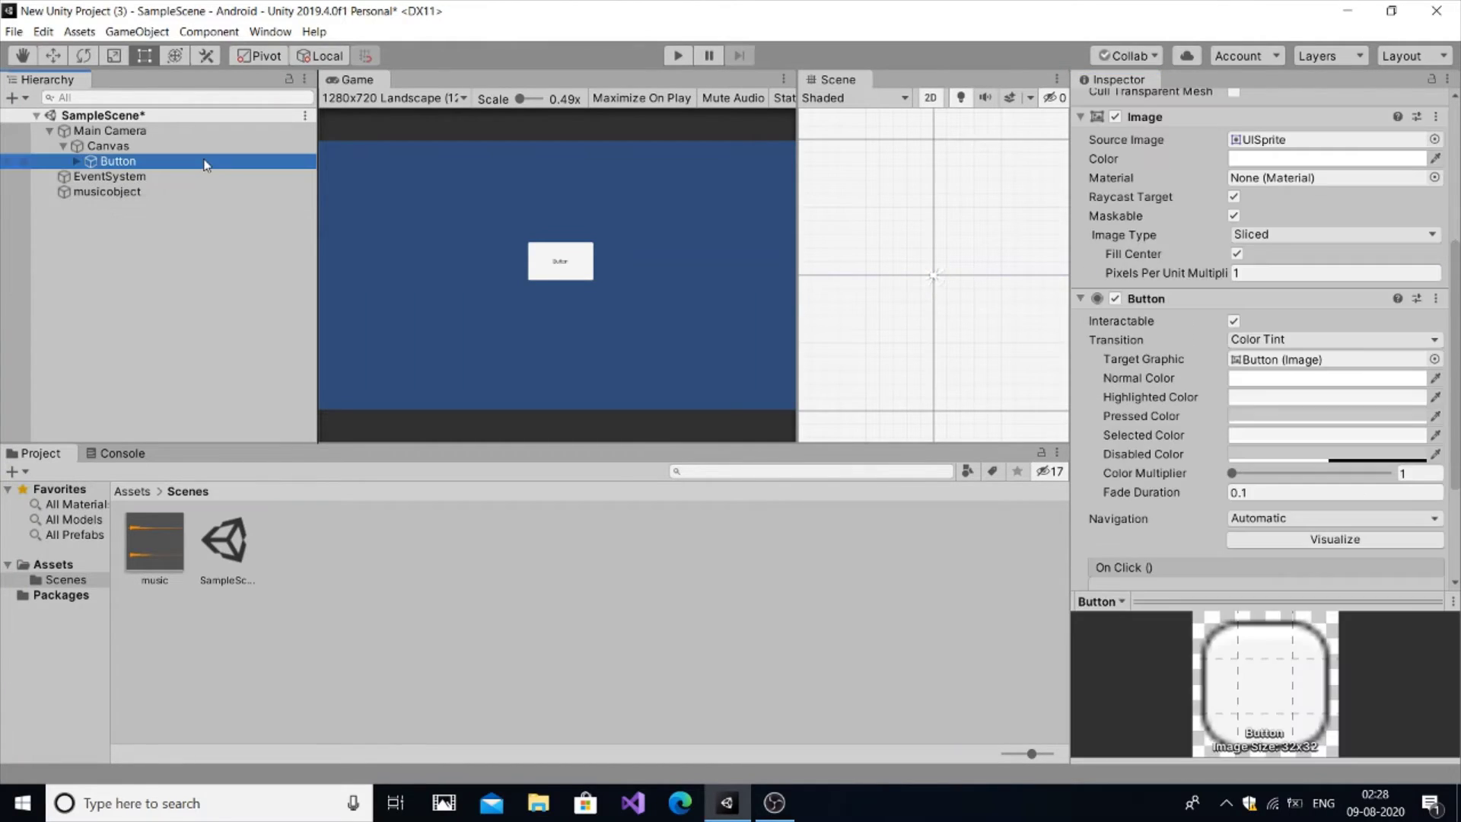
pyautogui.scroll(-3, 1456, 479)
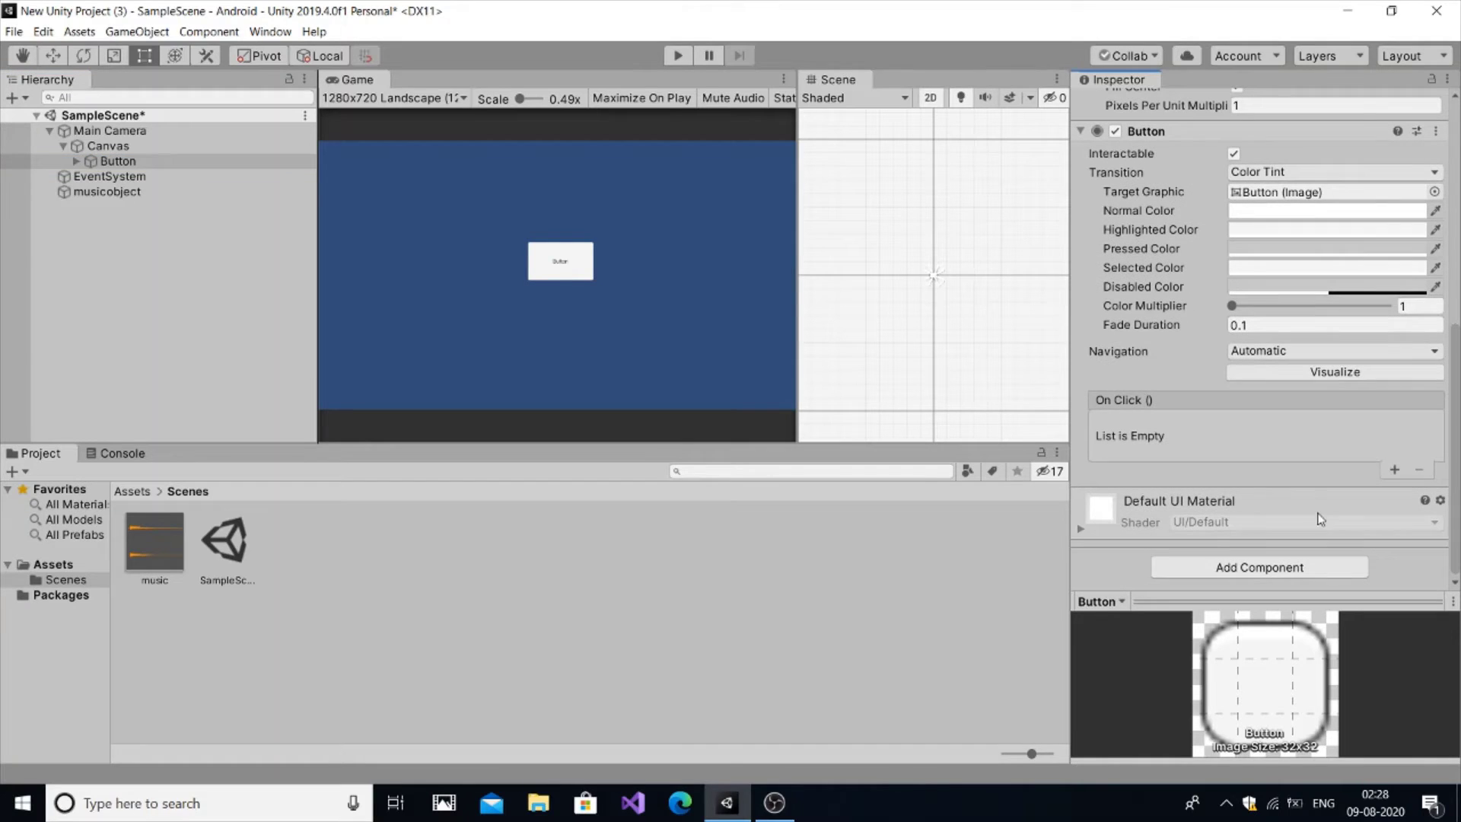
# Via Add Component > New script, create a script named mu and attach it to the Button
pyautogui.click(1259, 568)
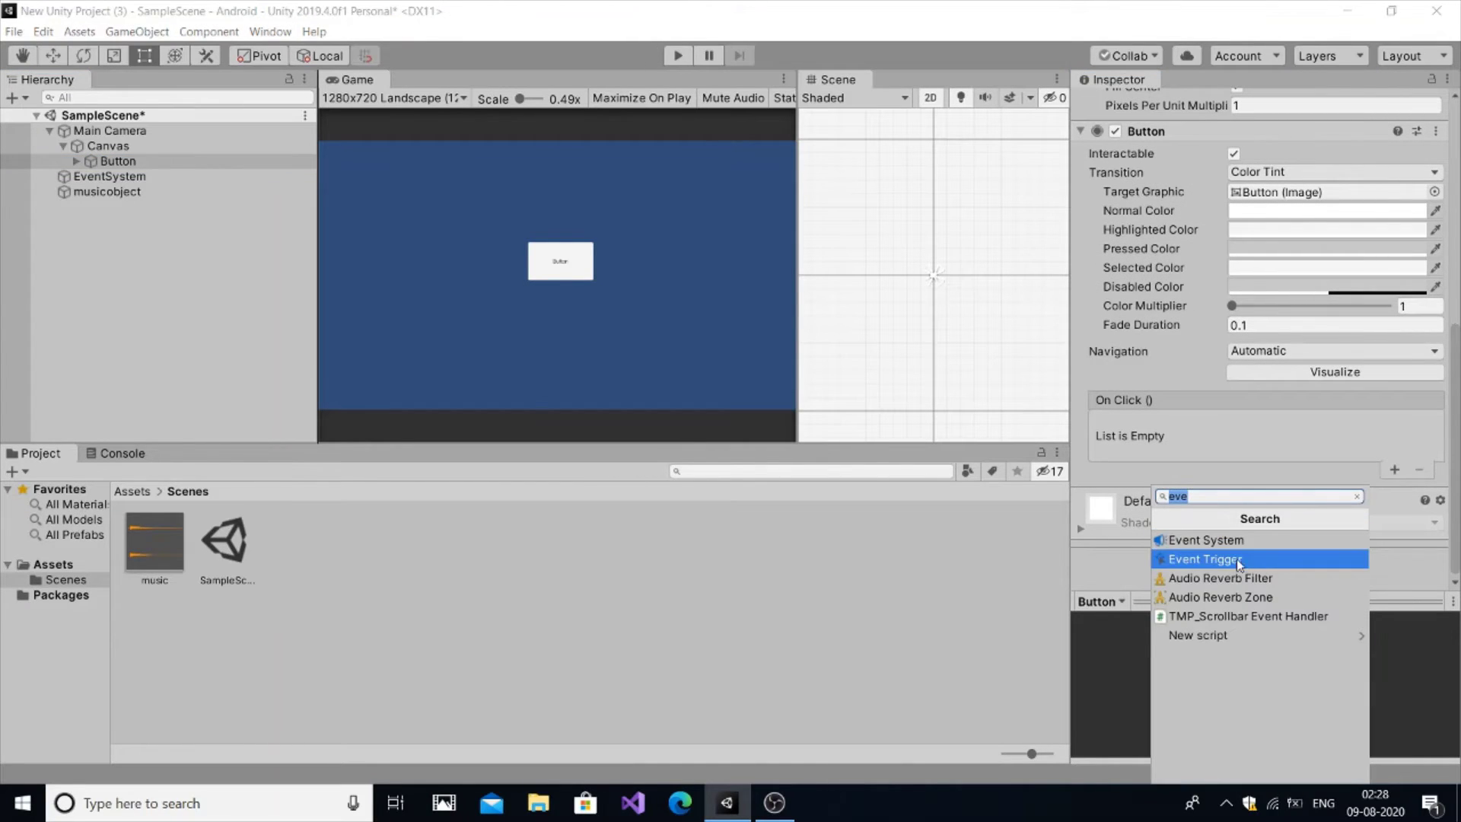
pyautogui.click(1213, 636)
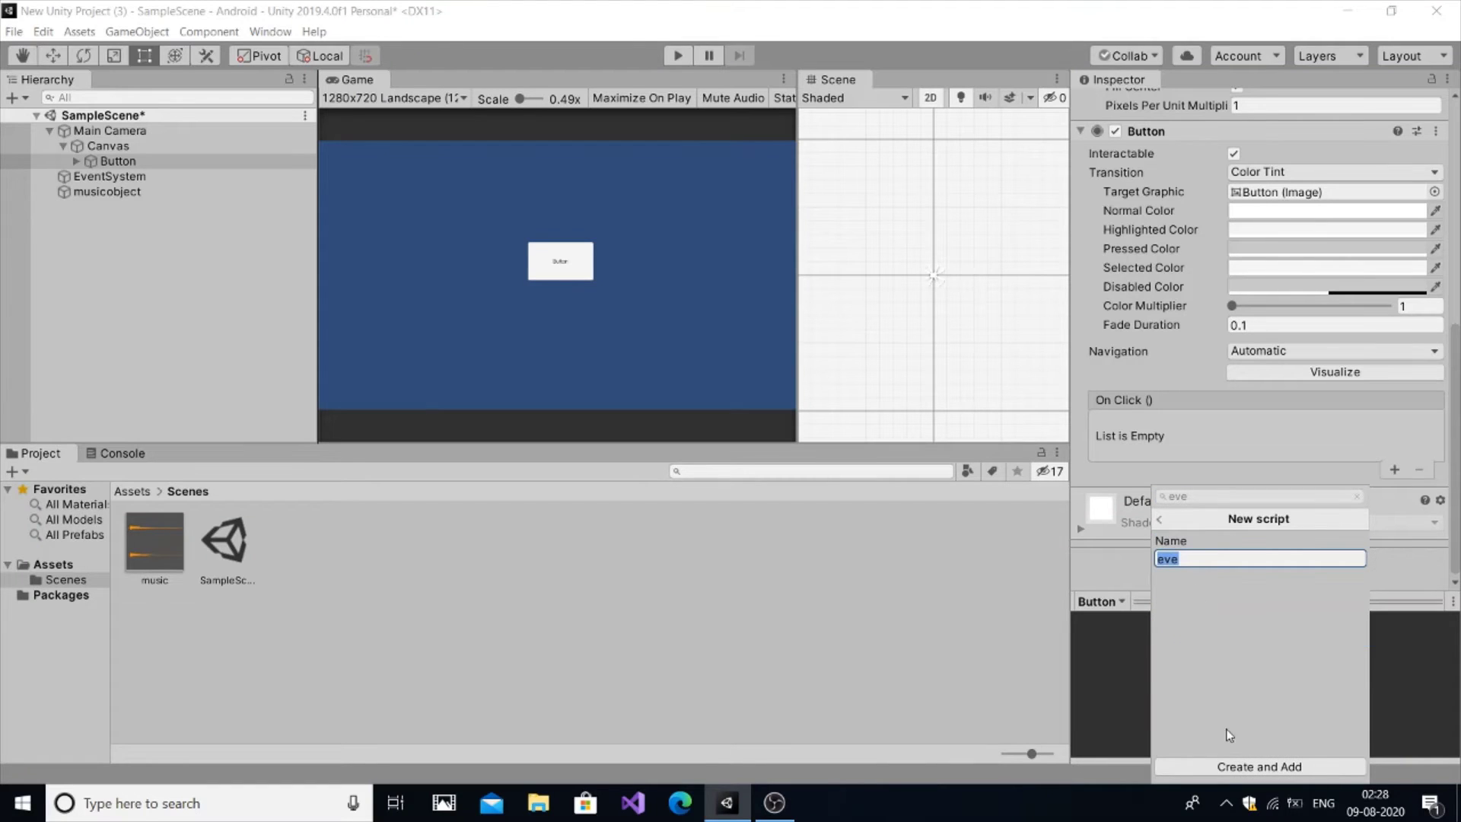
pyautogui.write('mus')
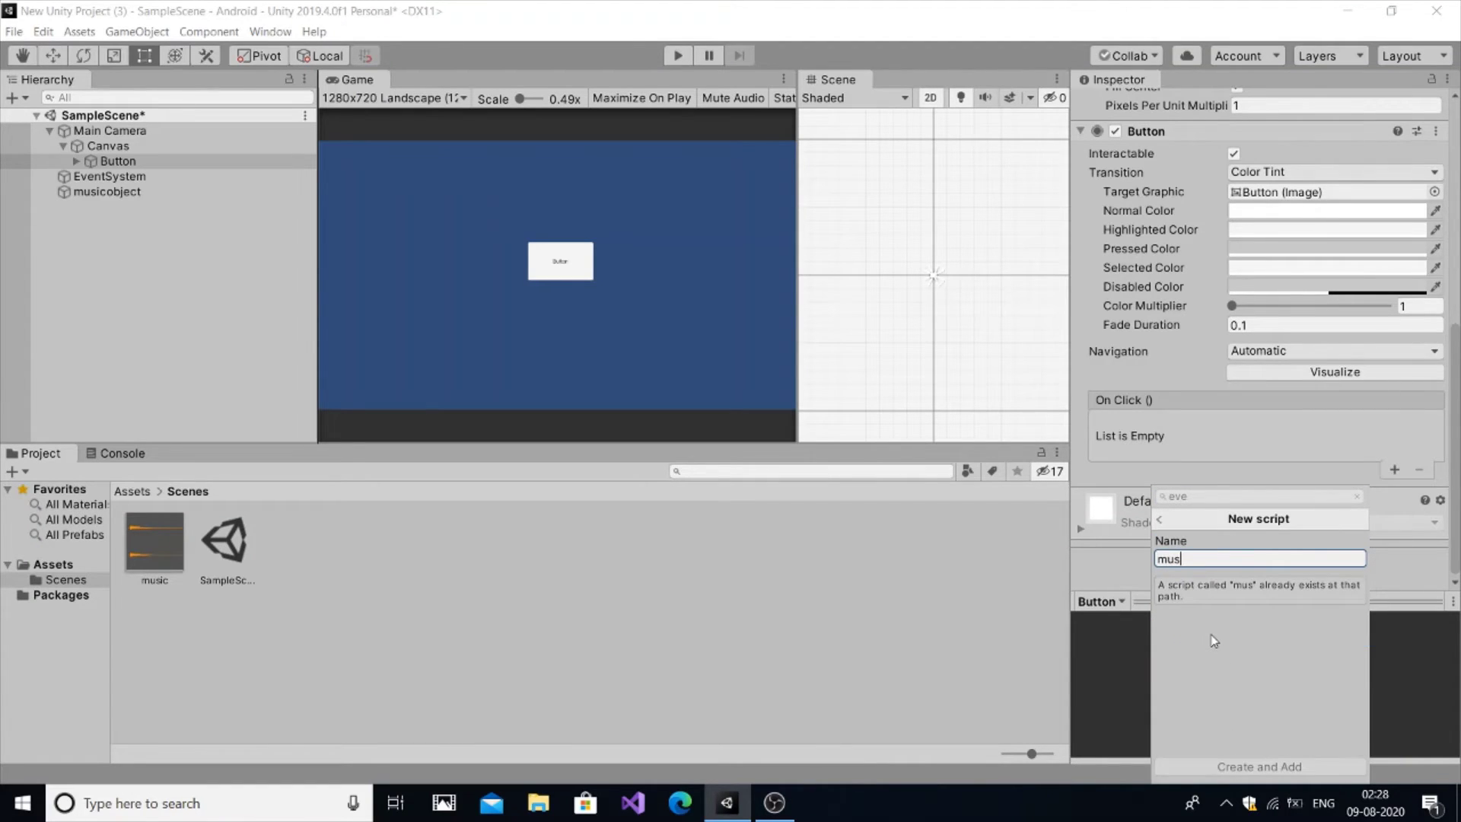
pyautogui.press('BackSpace')
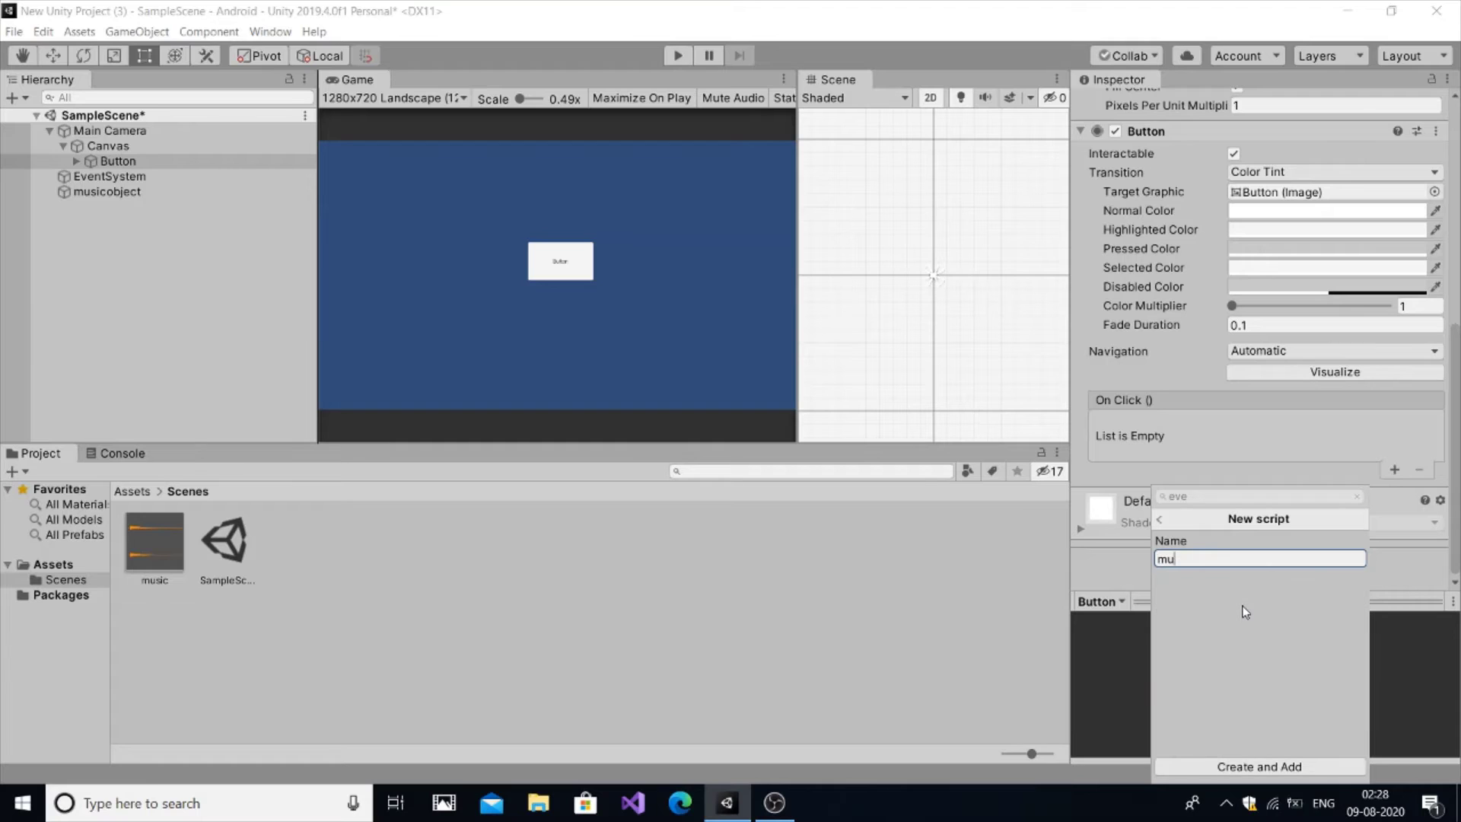
pyautogui.click(1243, 766)
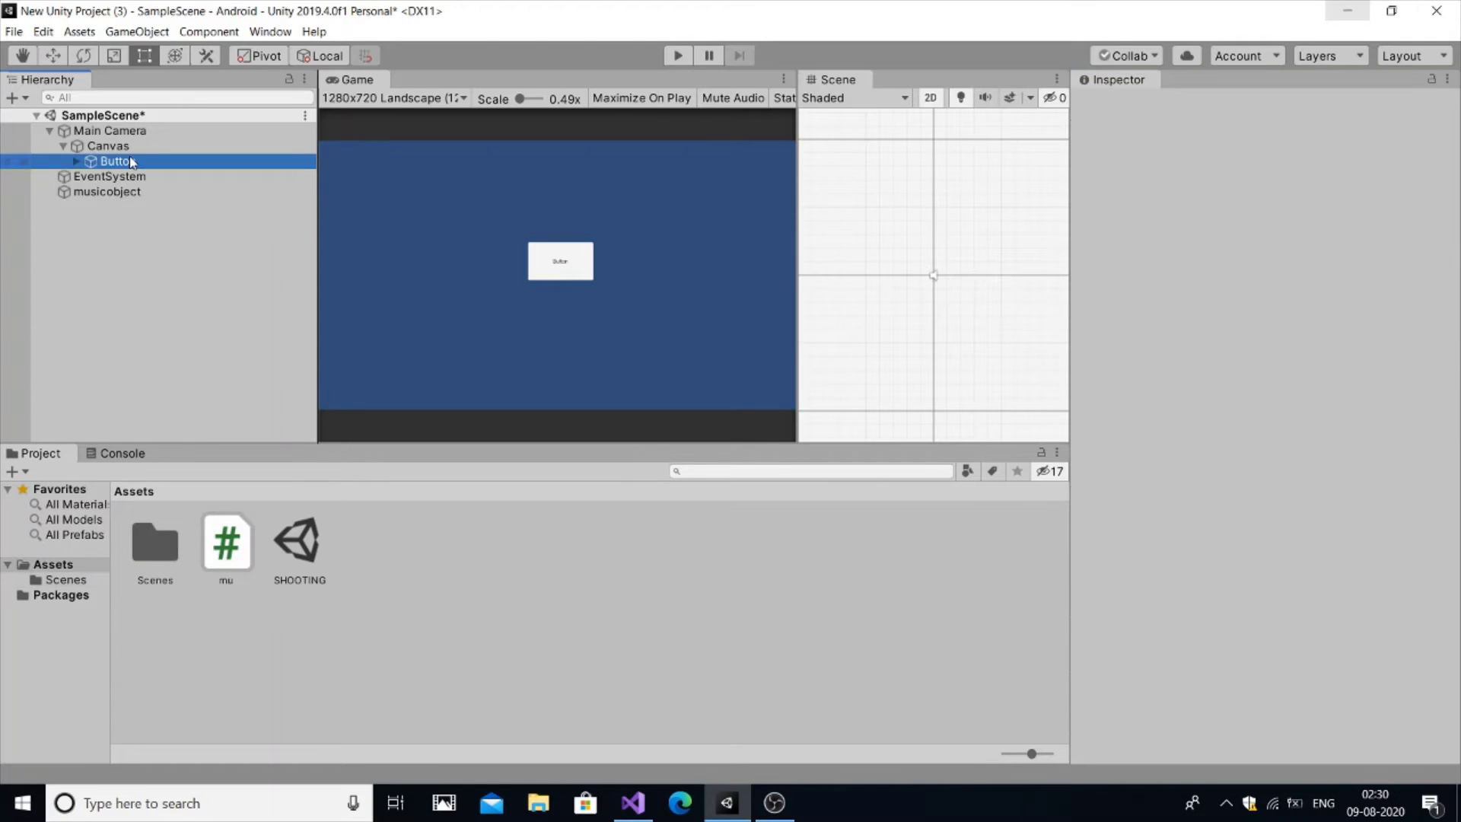
pyautogui.doubleClick(131, 160)
pyautogui.click(1142, 450)
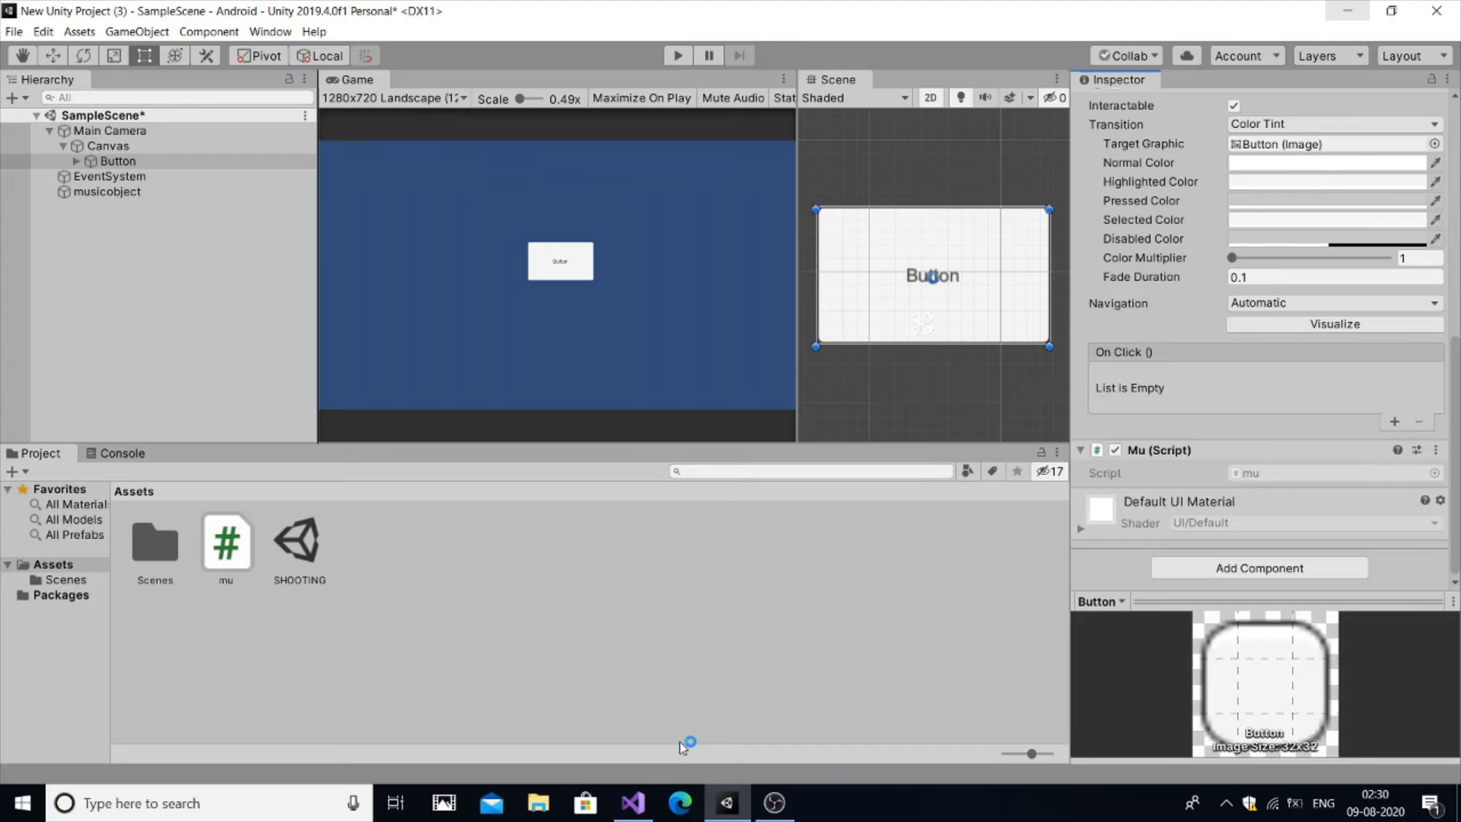
pyautogui.moveTo(633, 803)
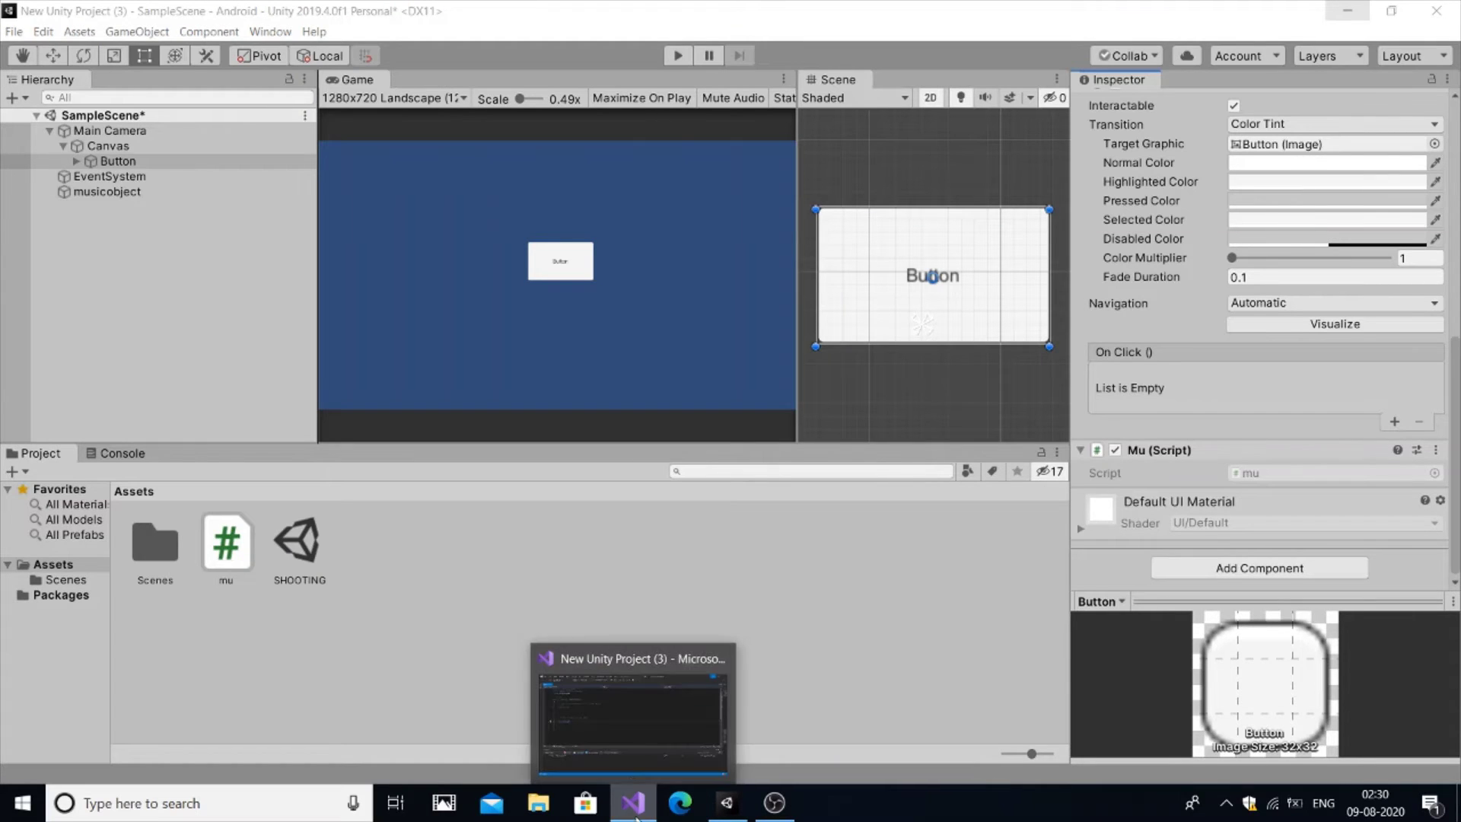
# In Visual Studio, delete the default Start and Update methods from mu.cs, leaving an empty class
pyautogui.click(629, 755)
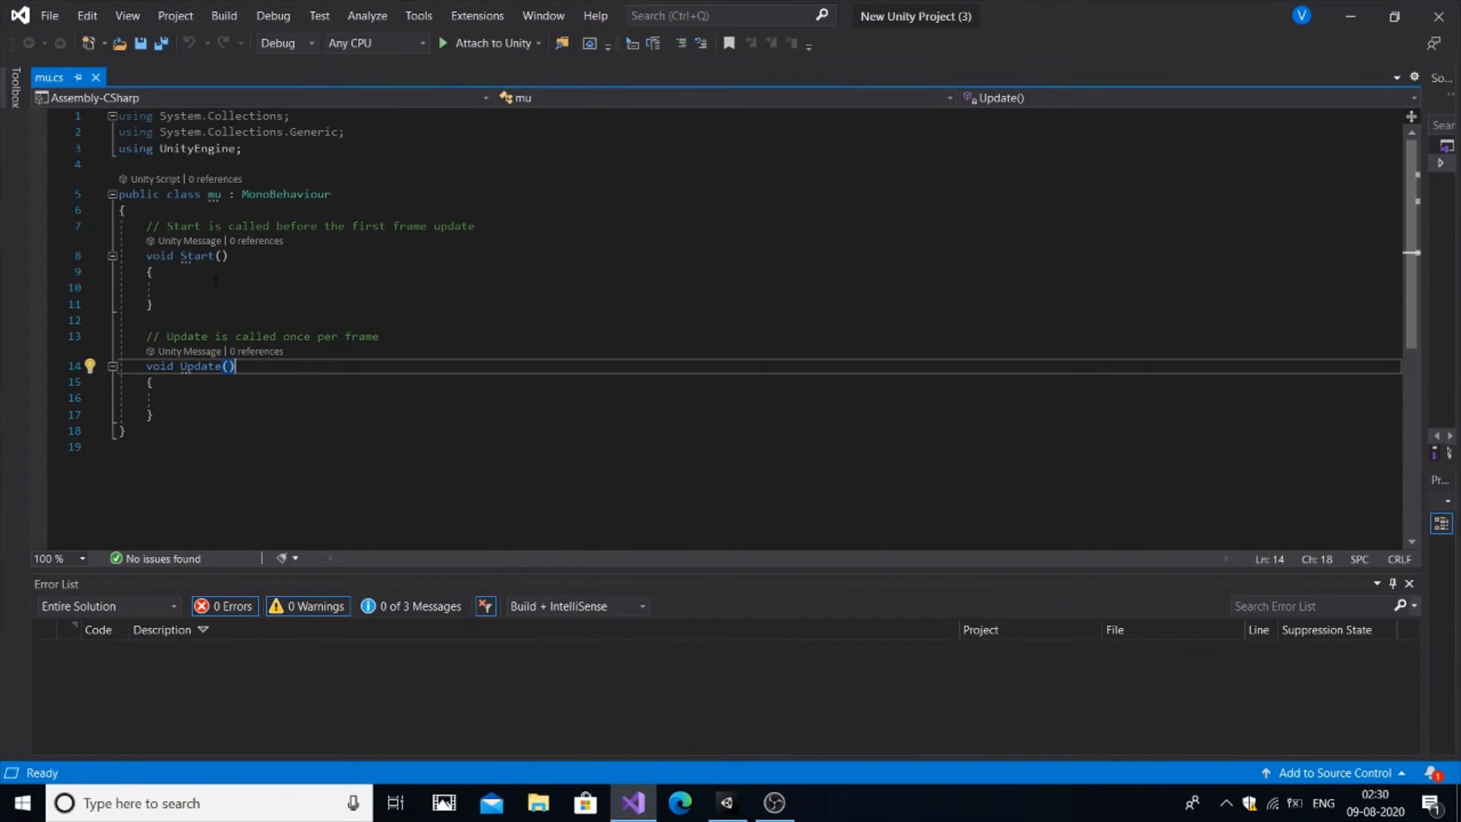
pyautogui.moveTo(171, 417); pyautogui.dragTo(139, 225)
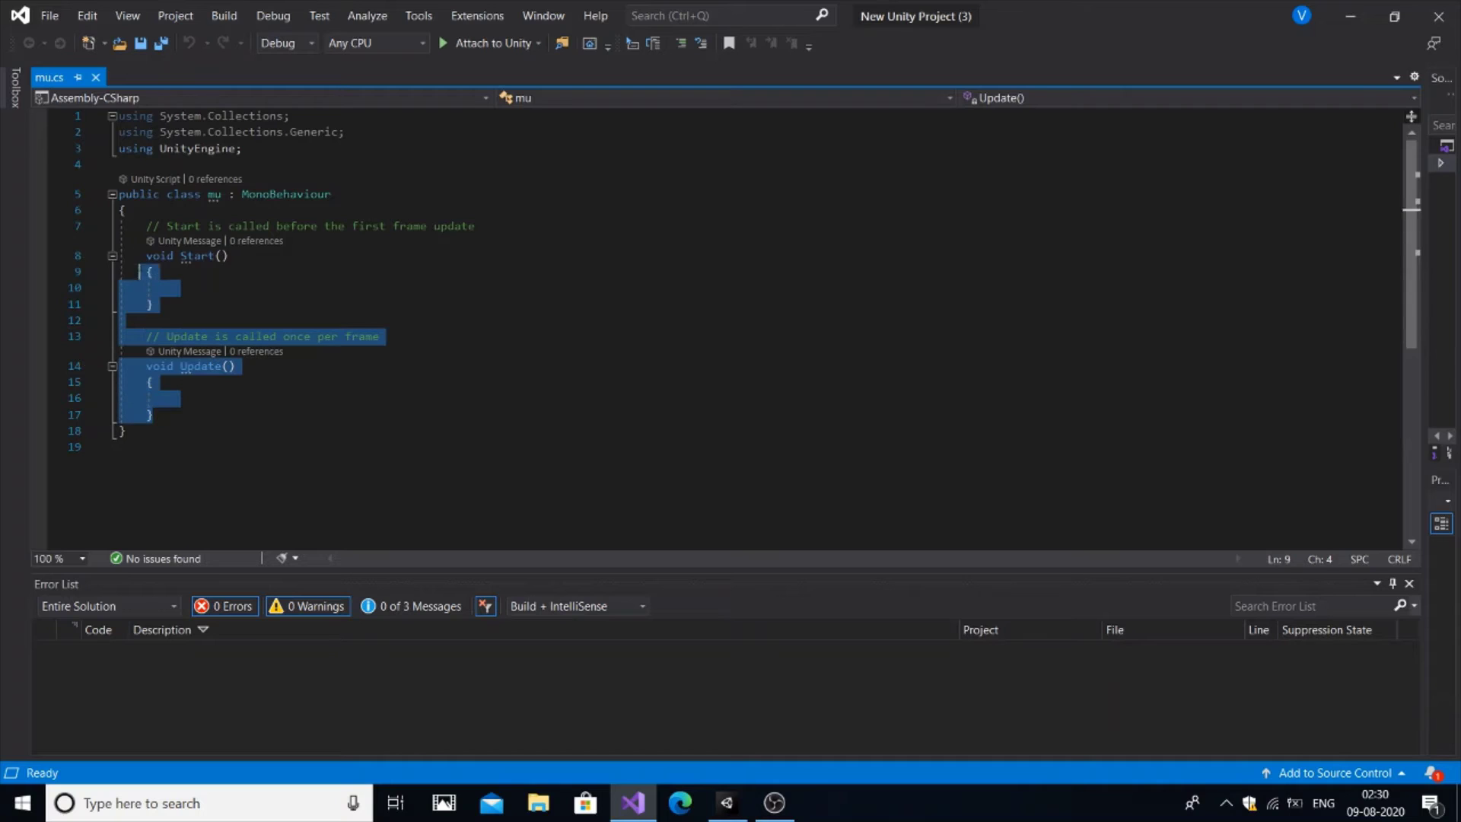
pyautogui.press('Delete')
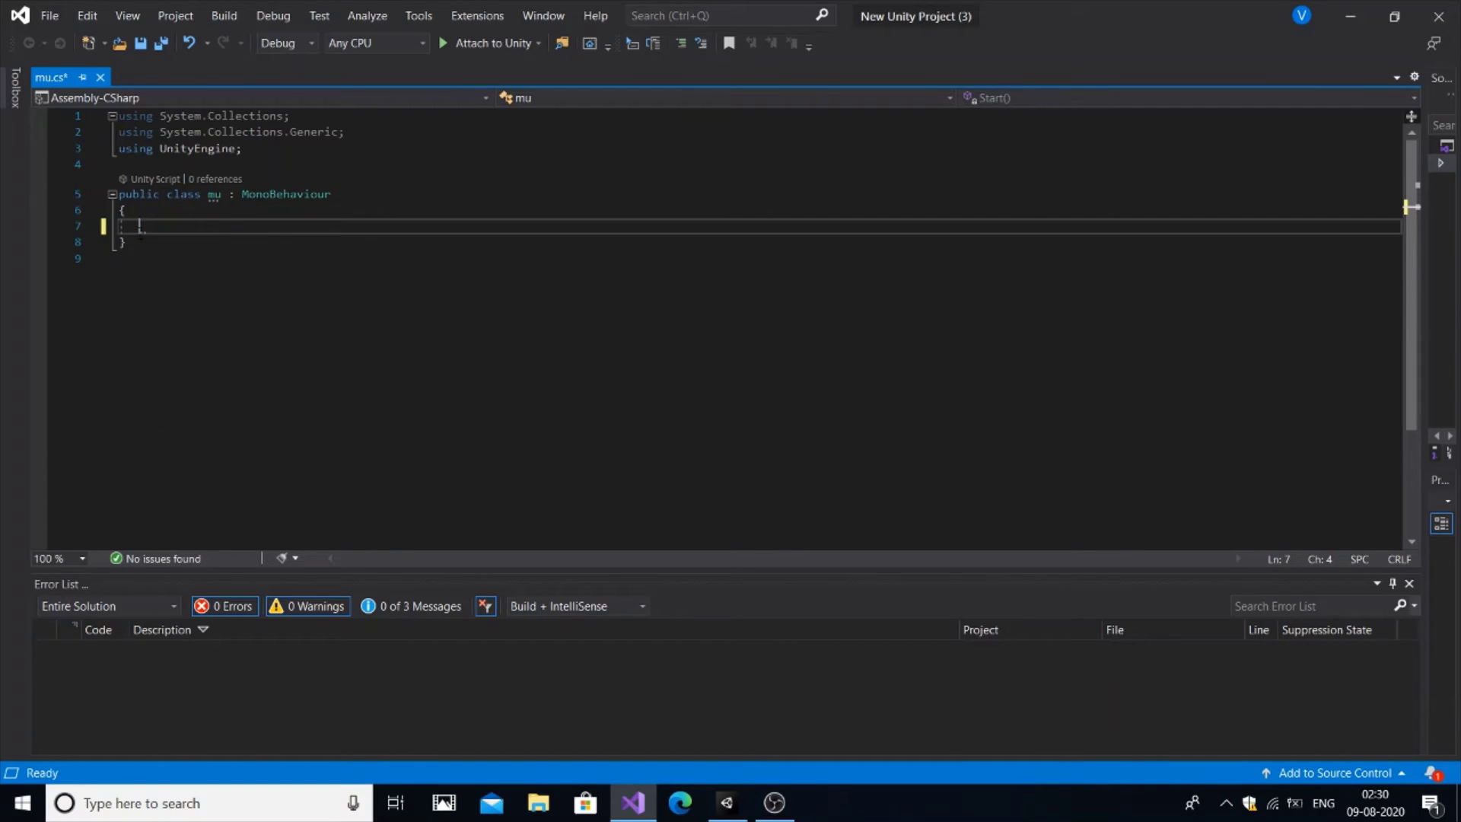
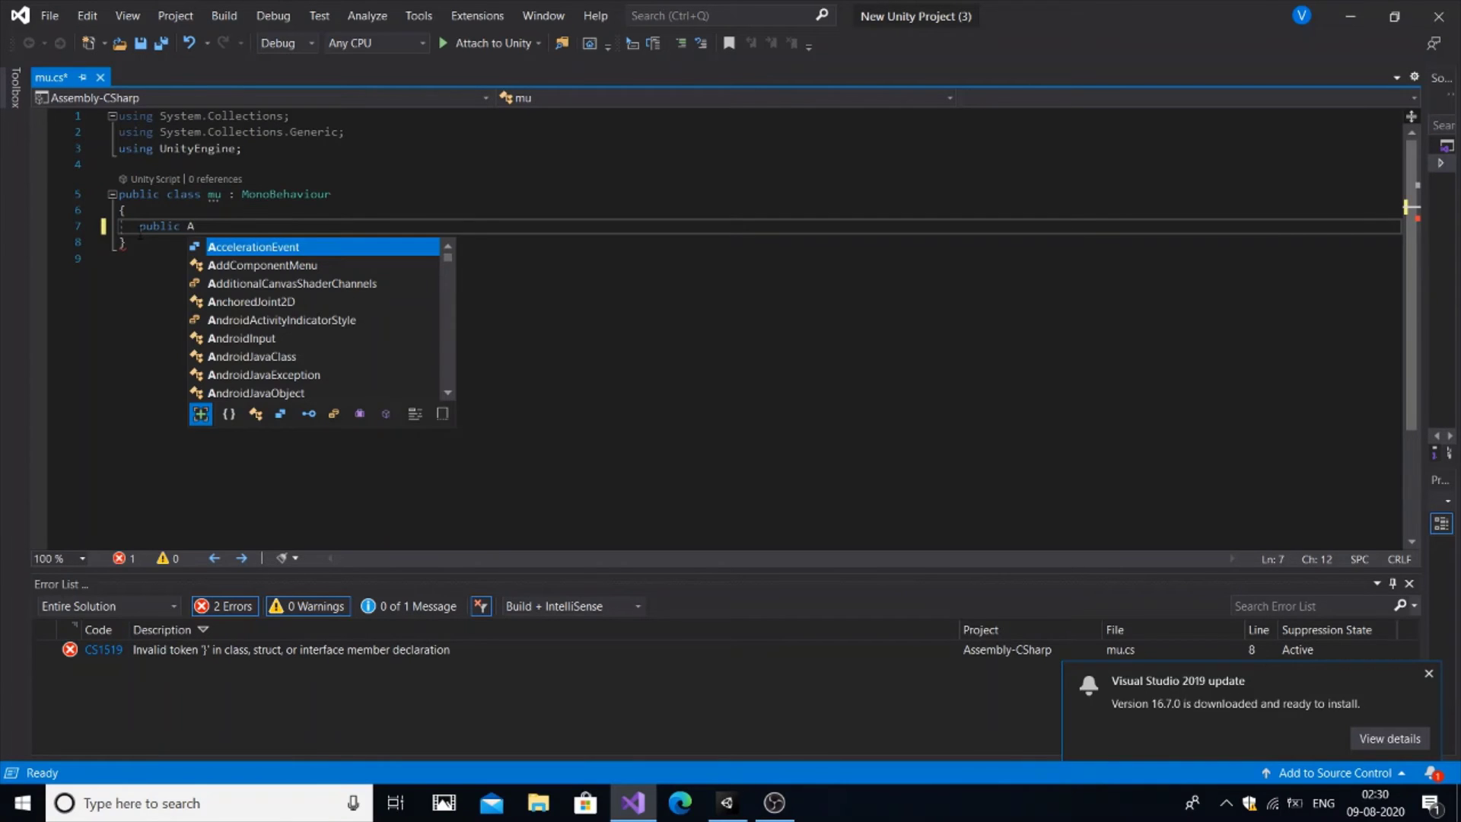
pyautogui.write('ud')
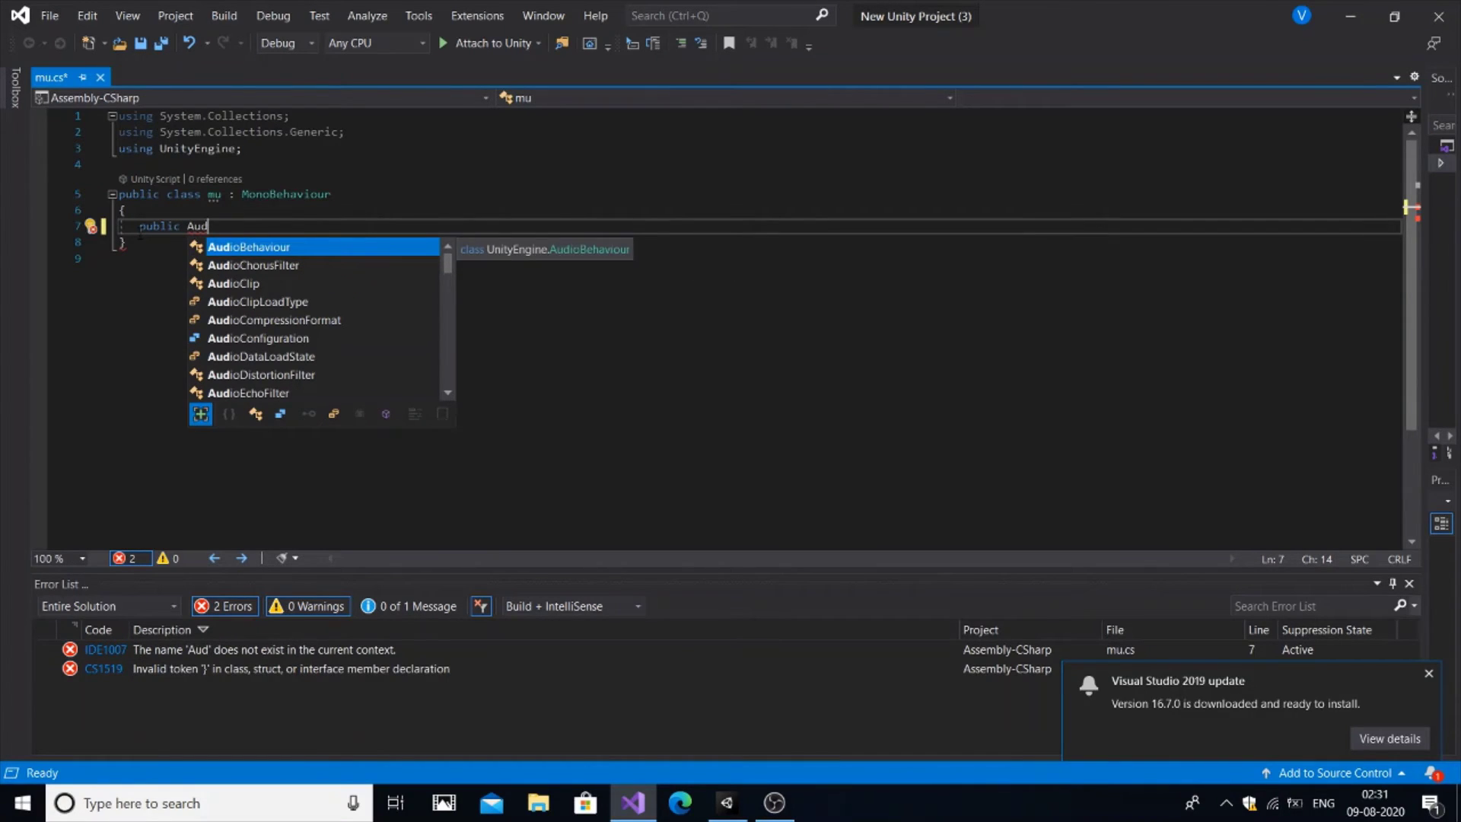
pyautogui.write('ios')
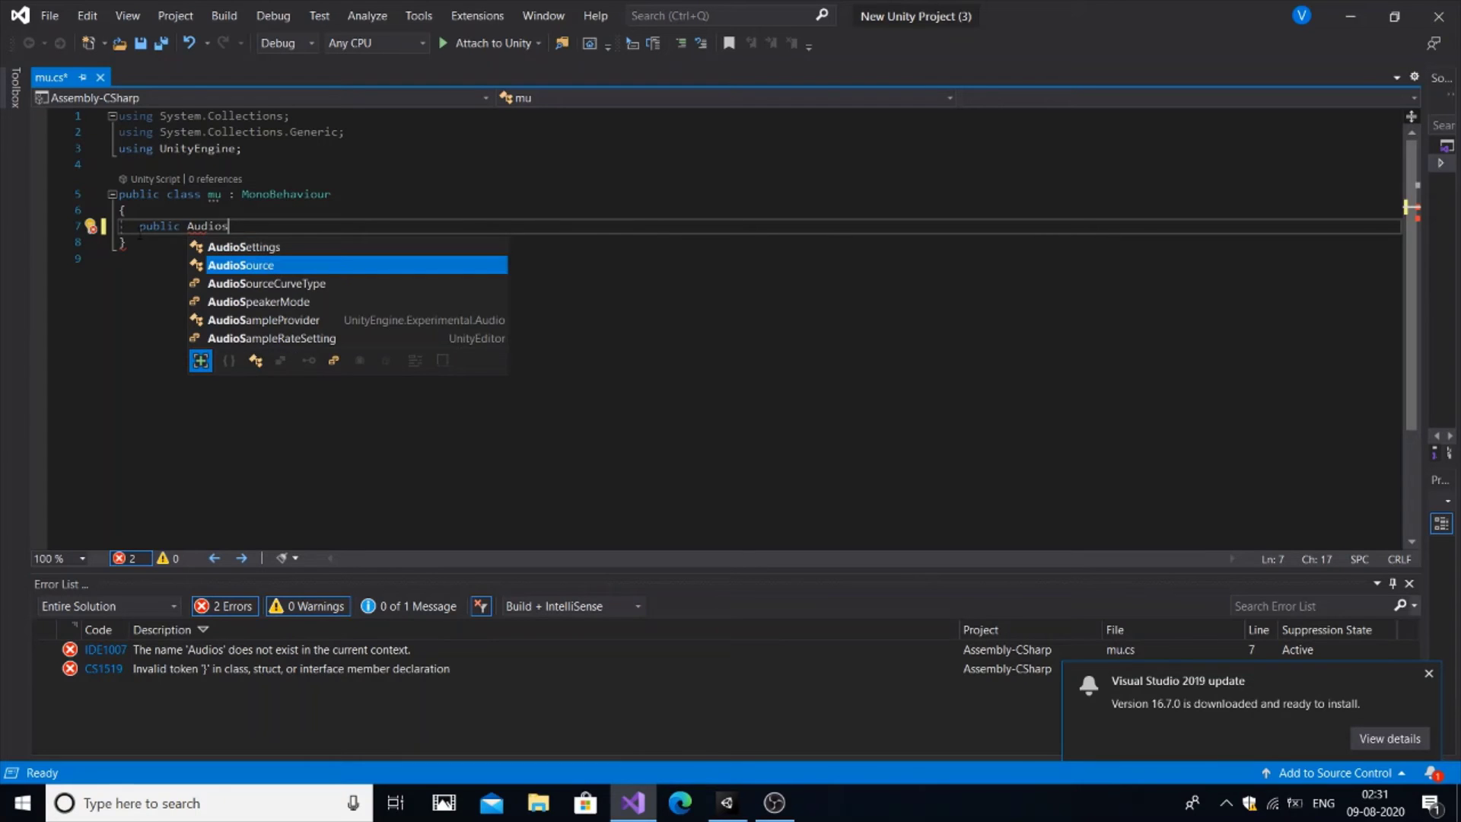
# Write 'public AudioSource music1;' and a plays() method calling music1.Play() in mu.cs
pyautogui.press('Tab')
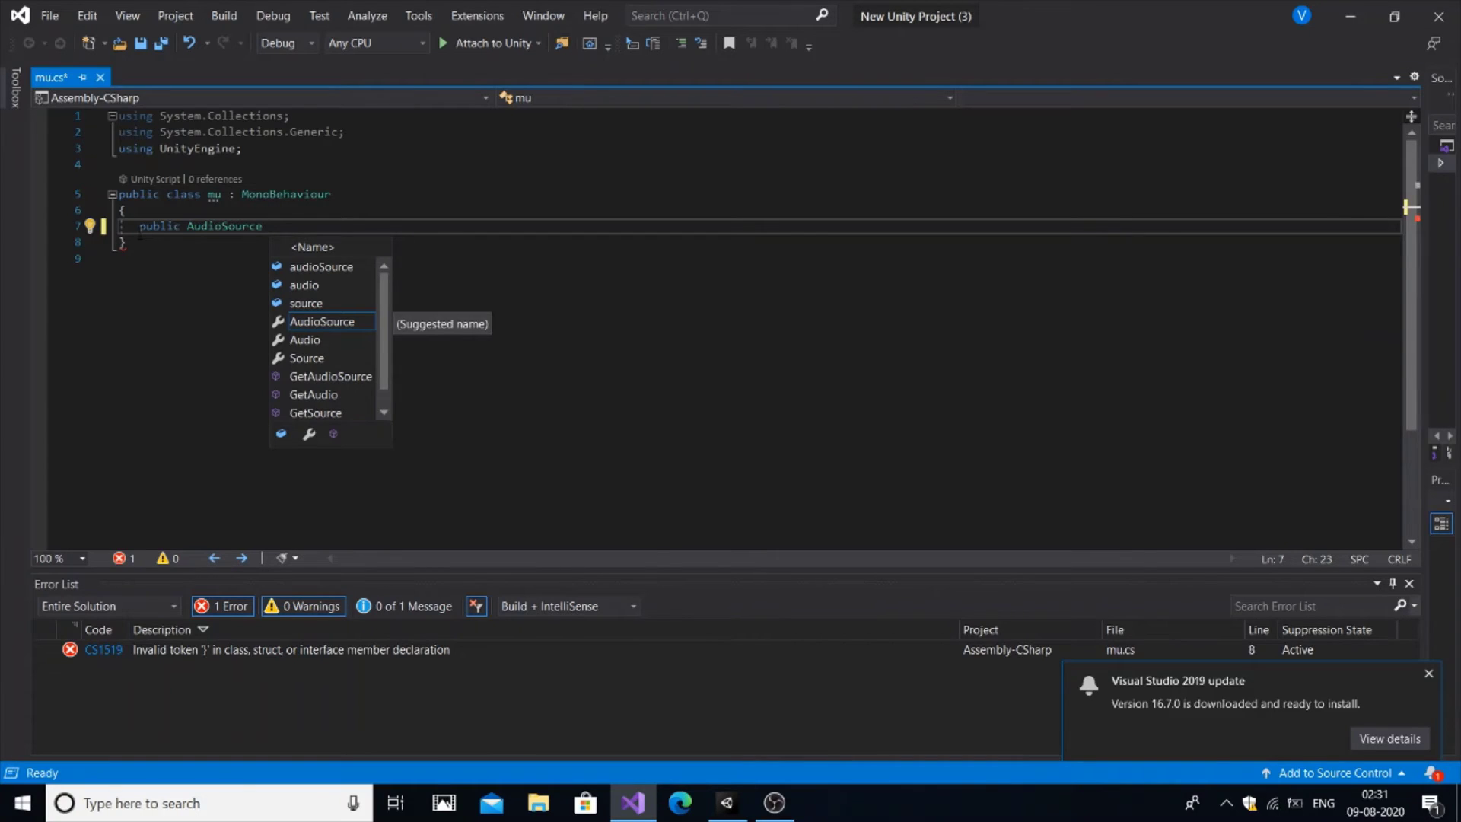
pyautogui.write('music1;')
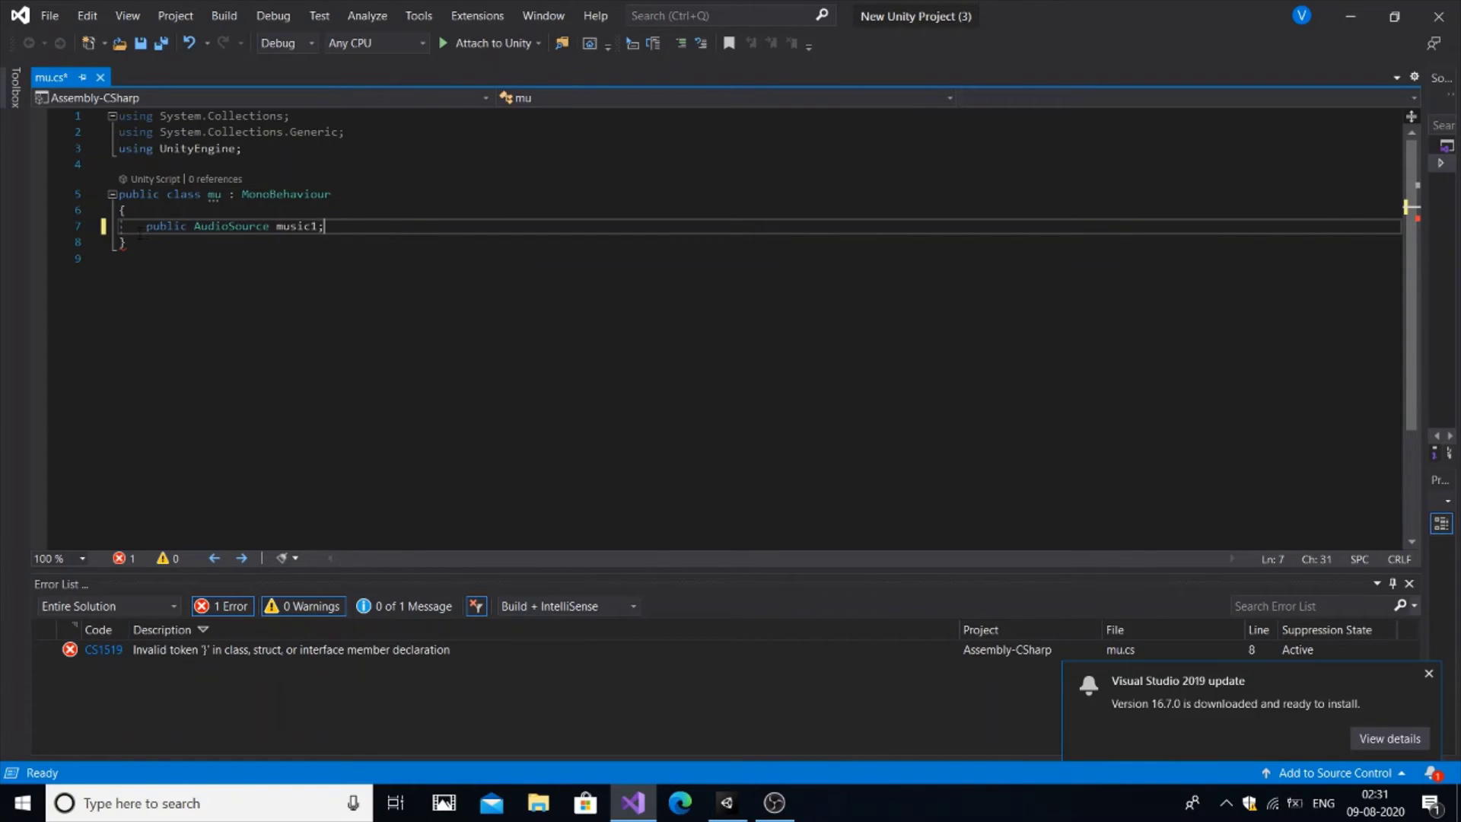
pyautogui.press('Return')
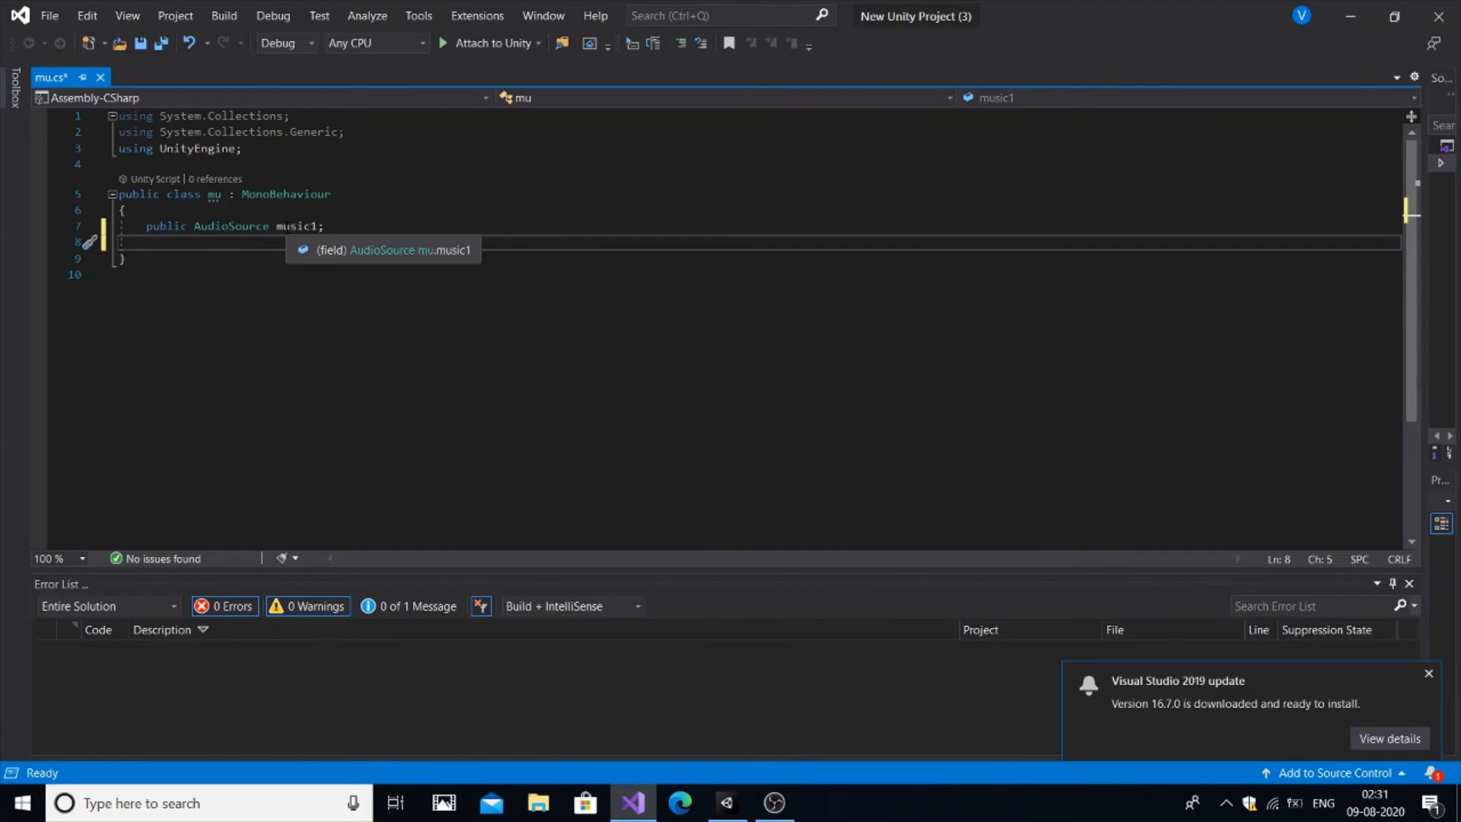
pyautogui.write('p')
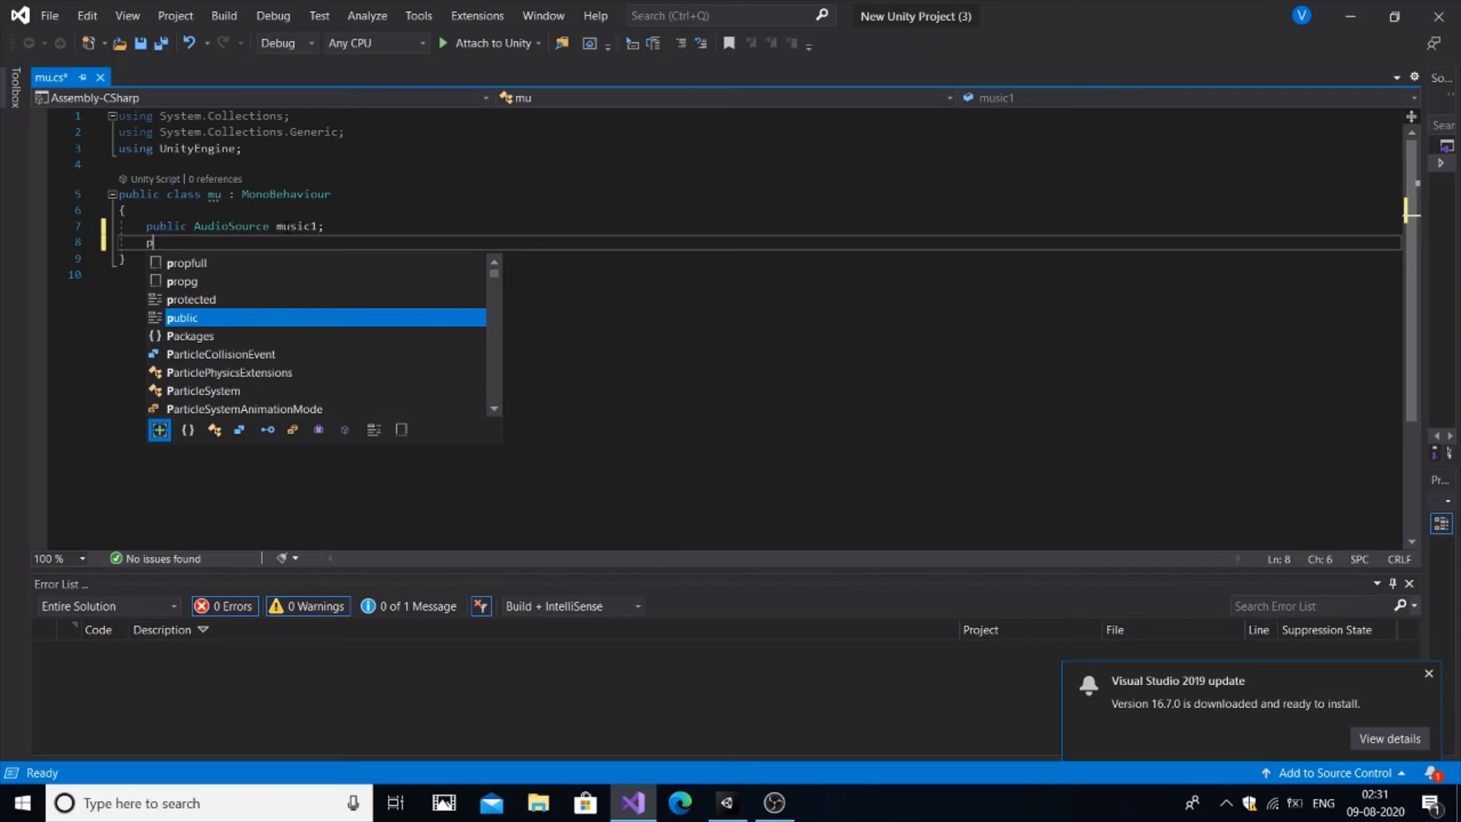
pyautogui.write('ublic ')
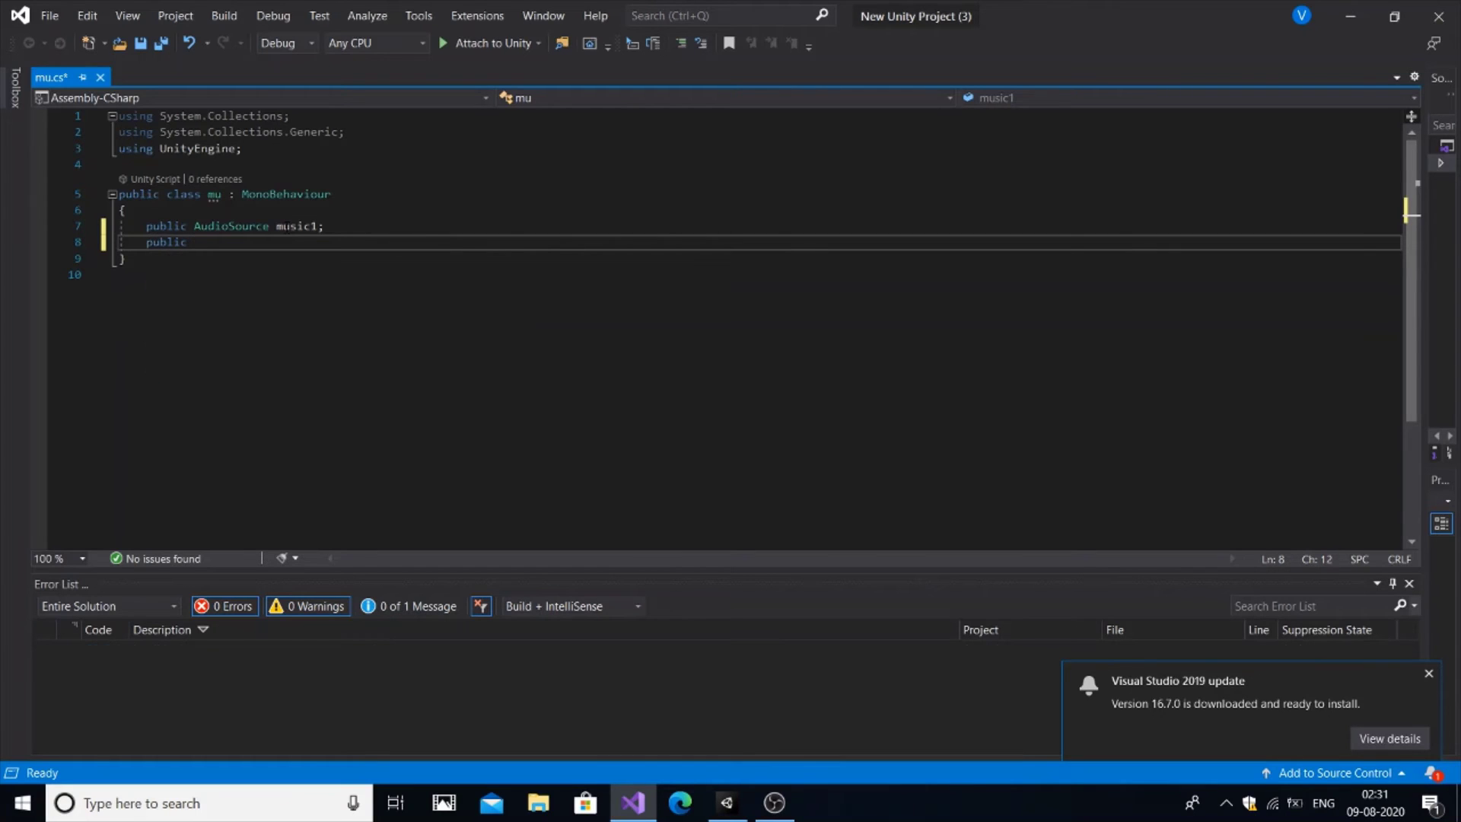
pyautogui.write('void ')
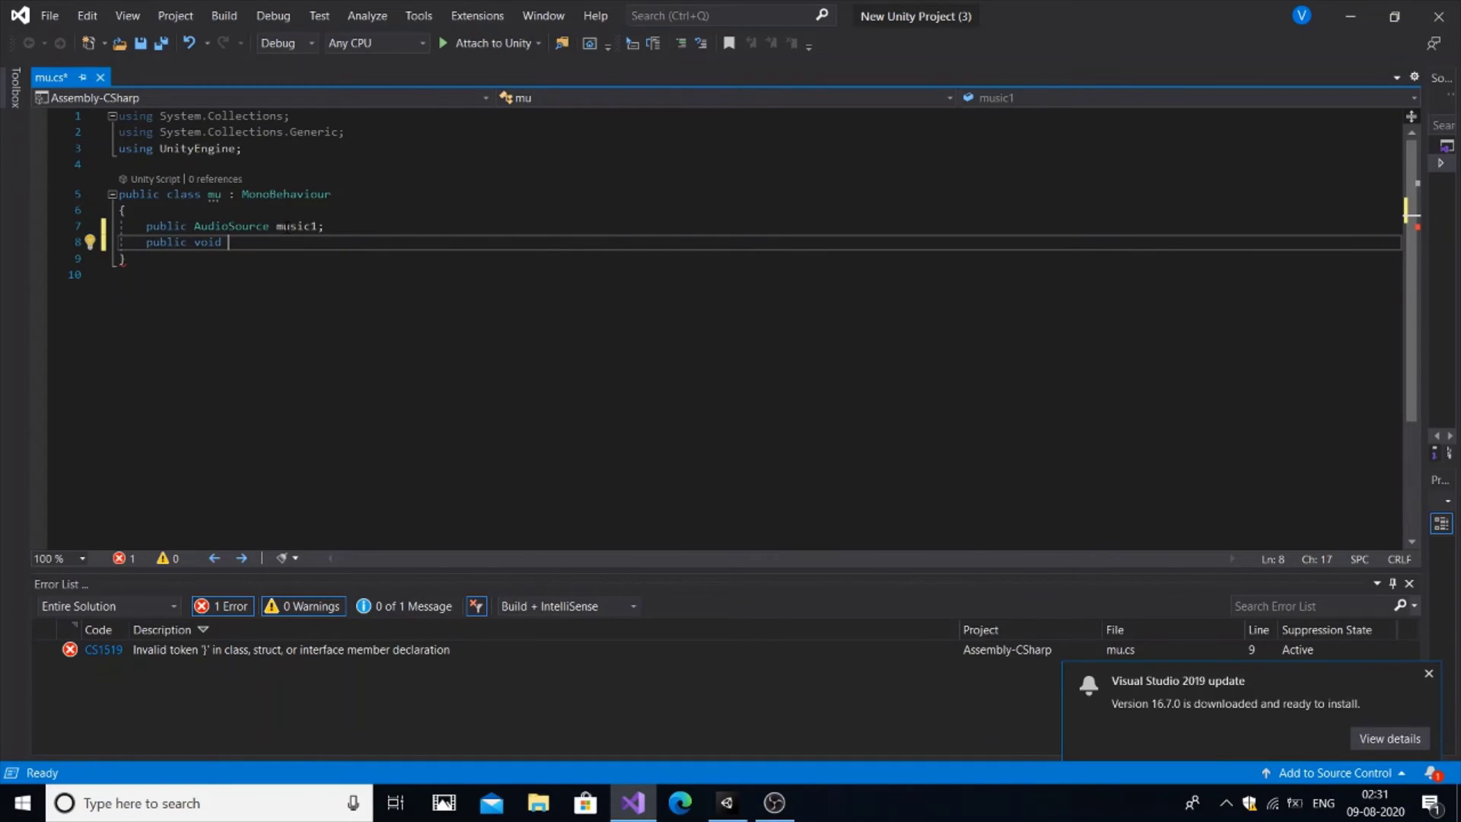
pyautogui.write('plays')
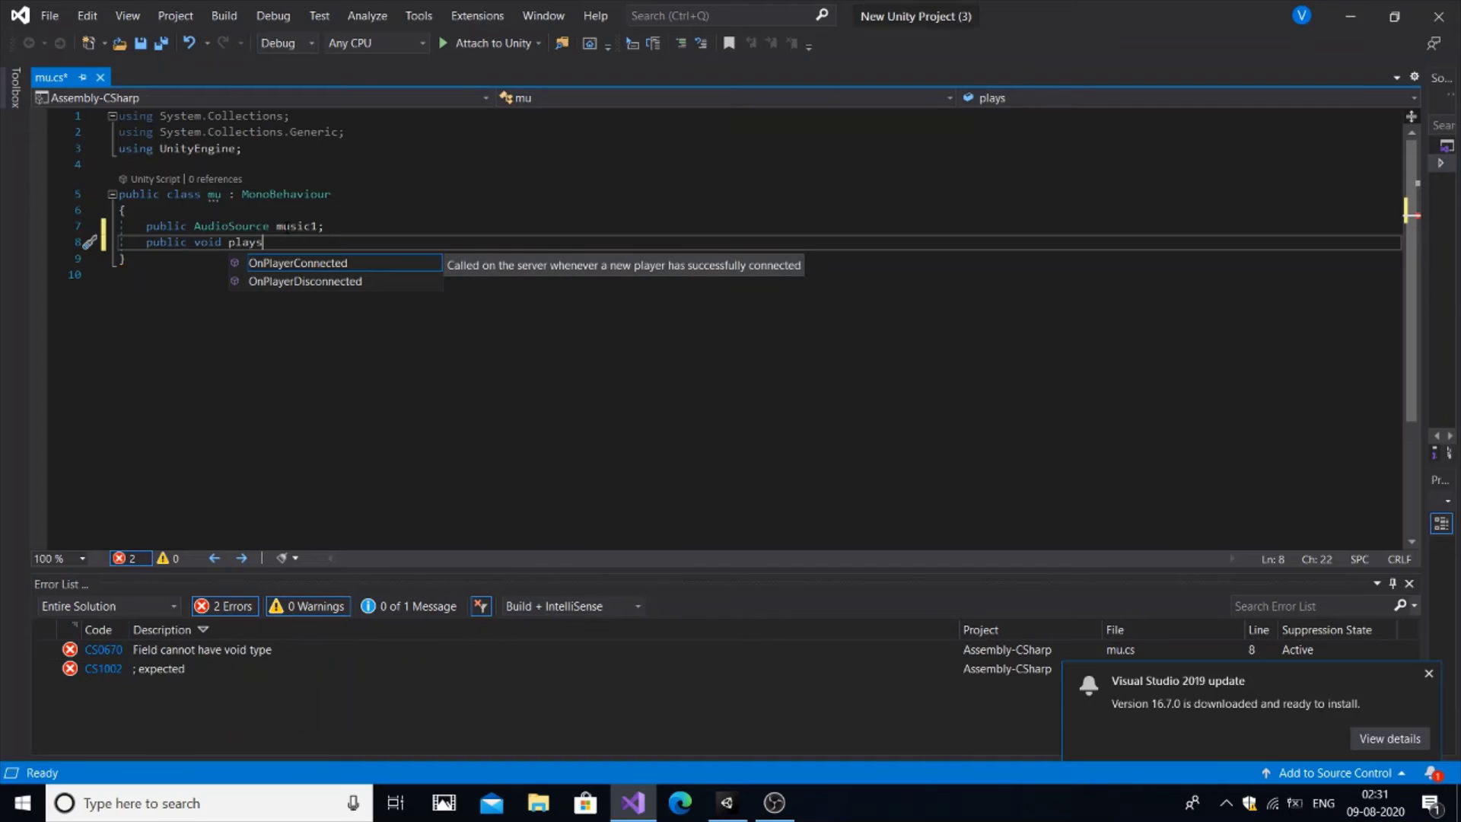
pyautogui.write('()')
pyautogui.press('Return')
pyautogui.write('{')
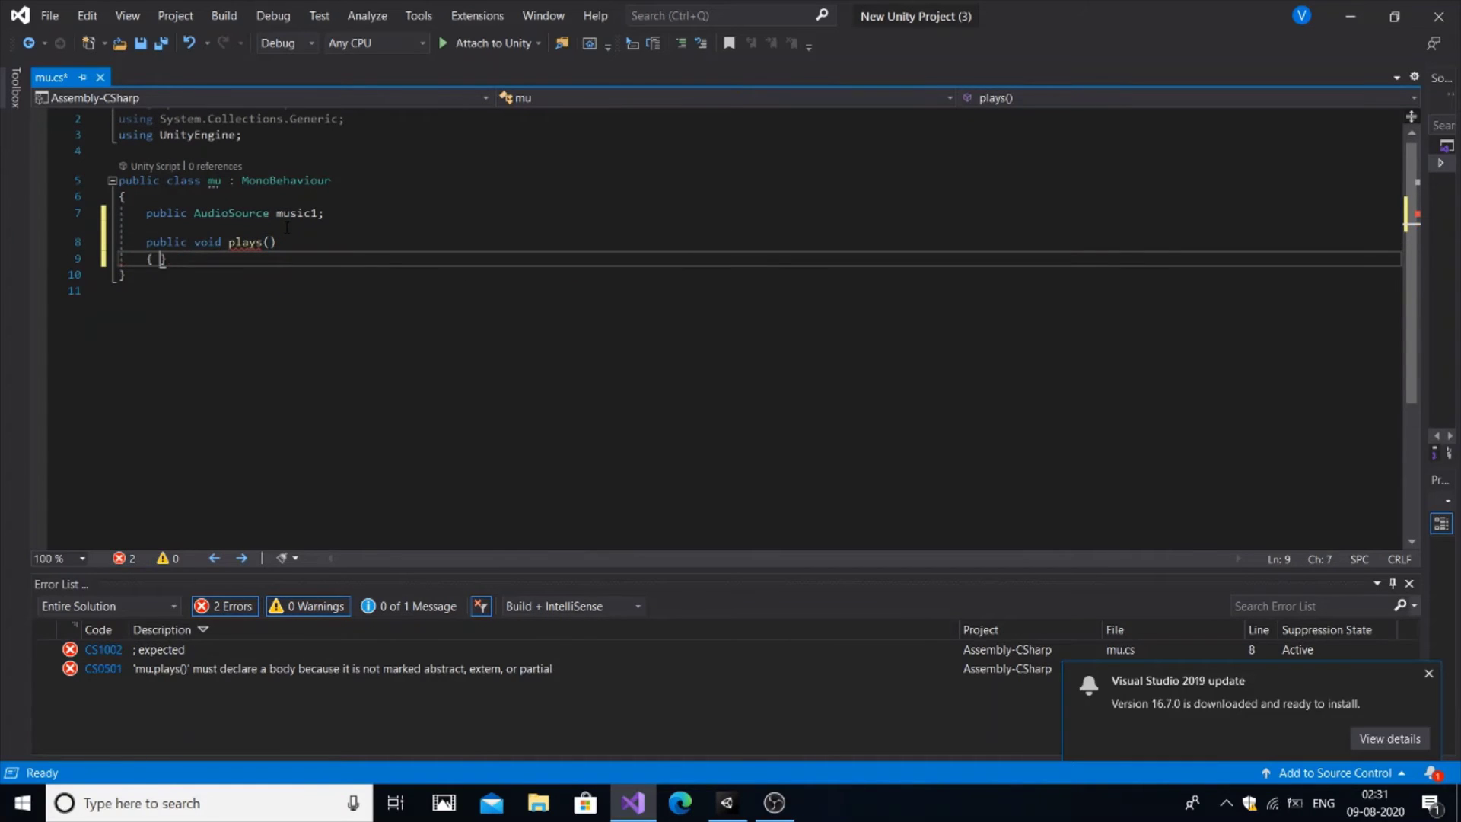
pyautogui.press('Return')
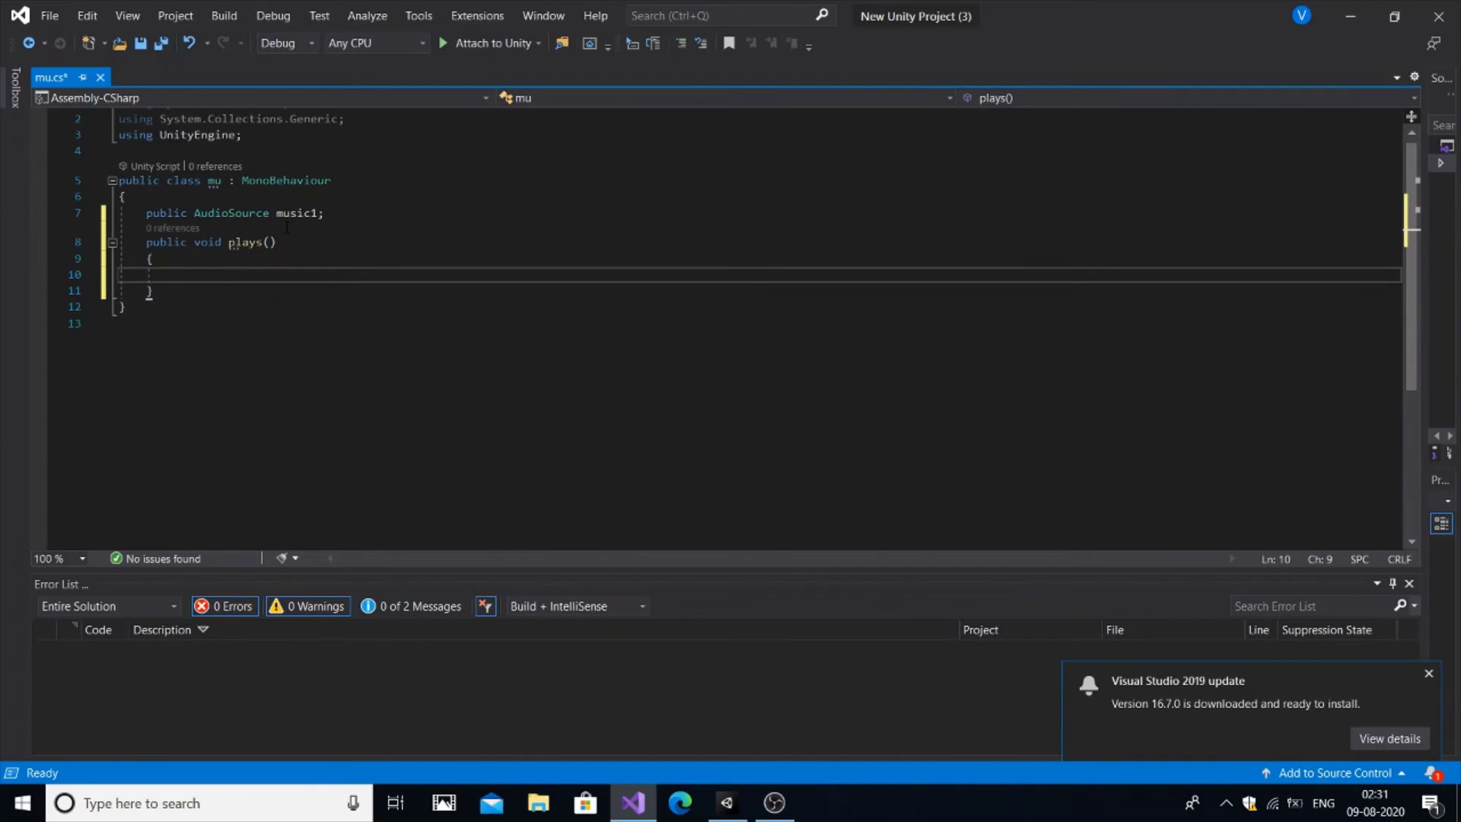
pyautogui.write('music')
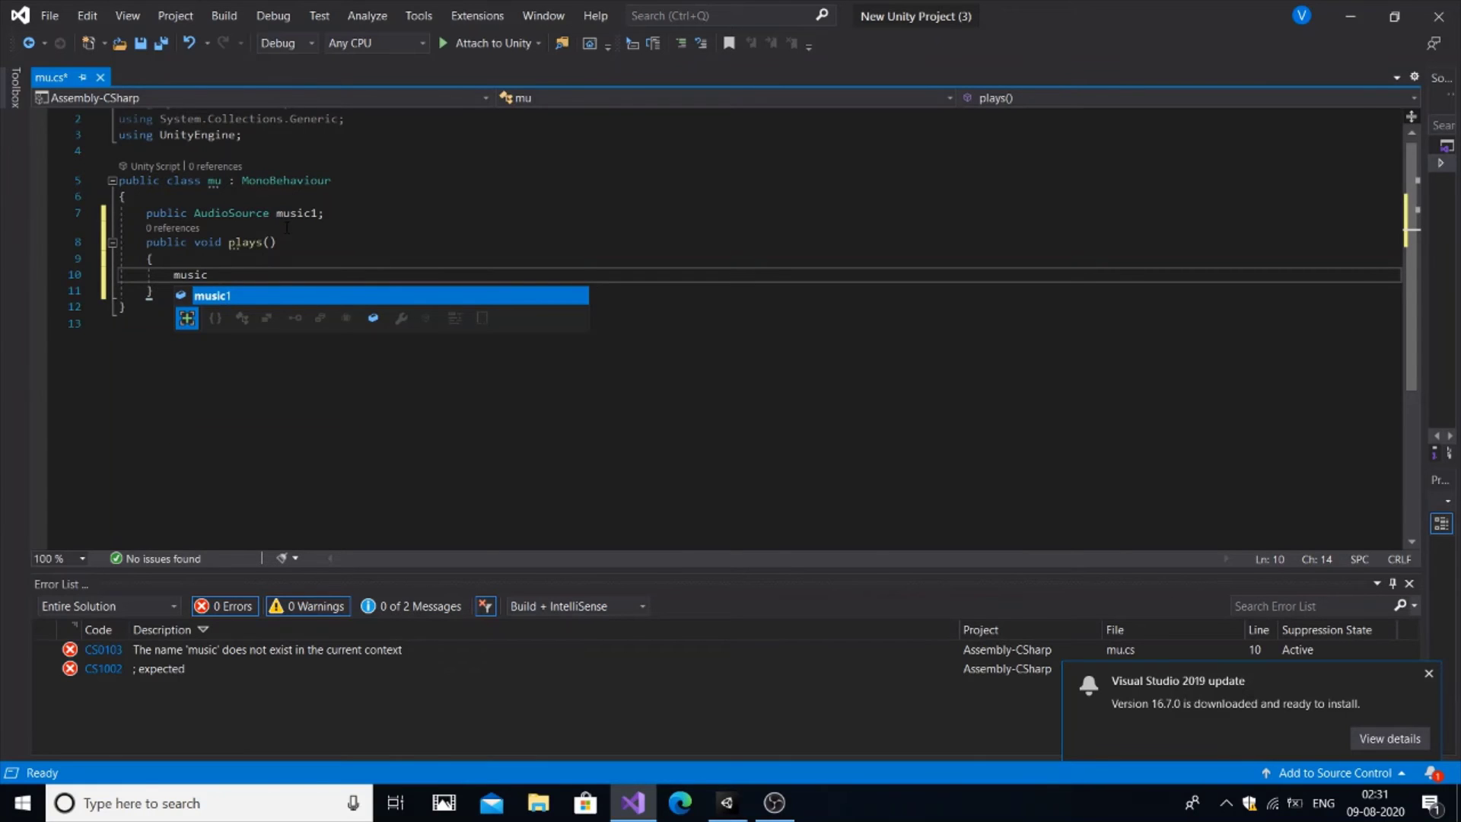
pyautogui.press('Tab')
pyautogui.write('.pla')
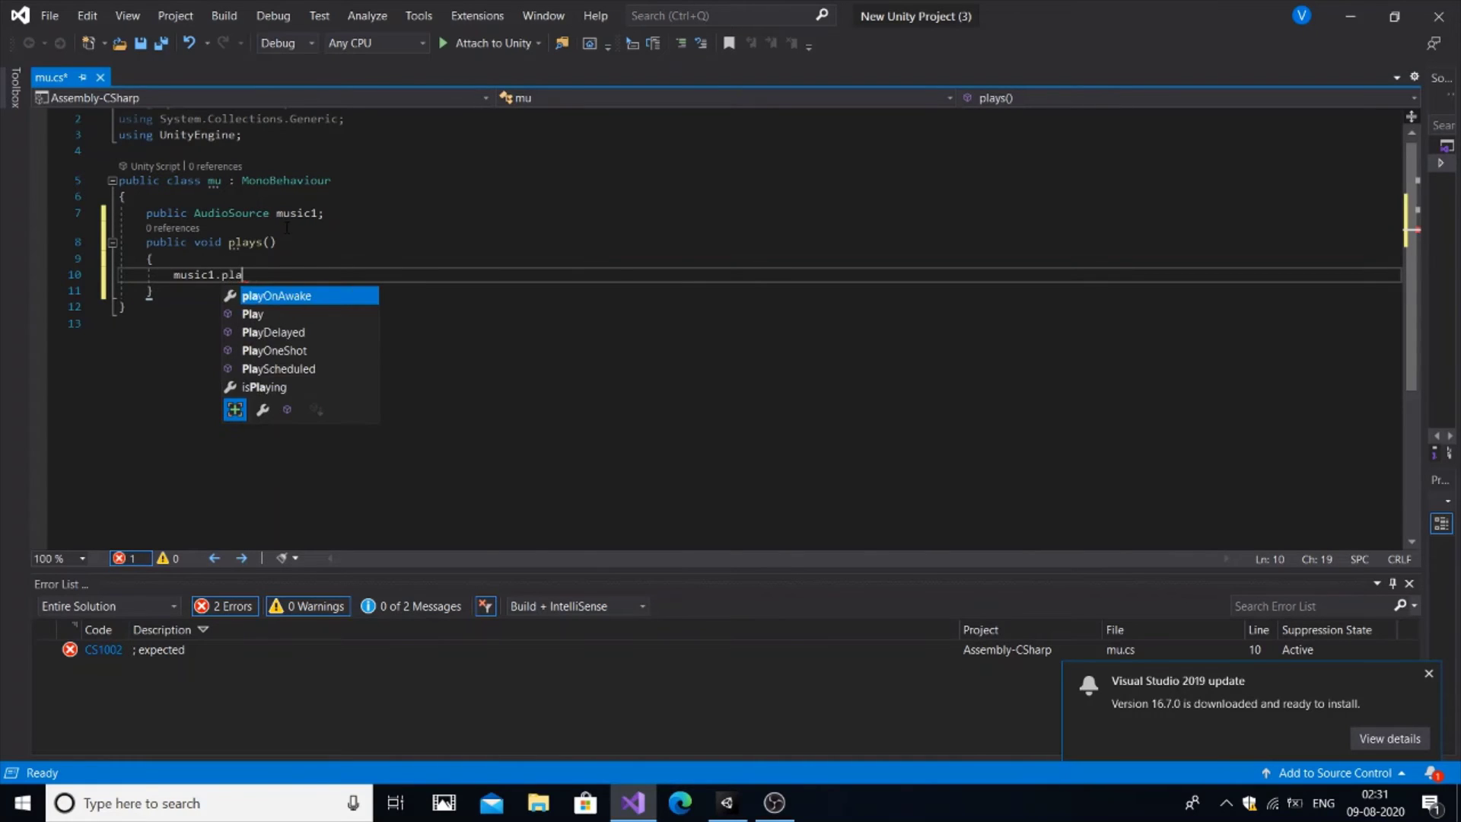
pyautogui.write('y()')
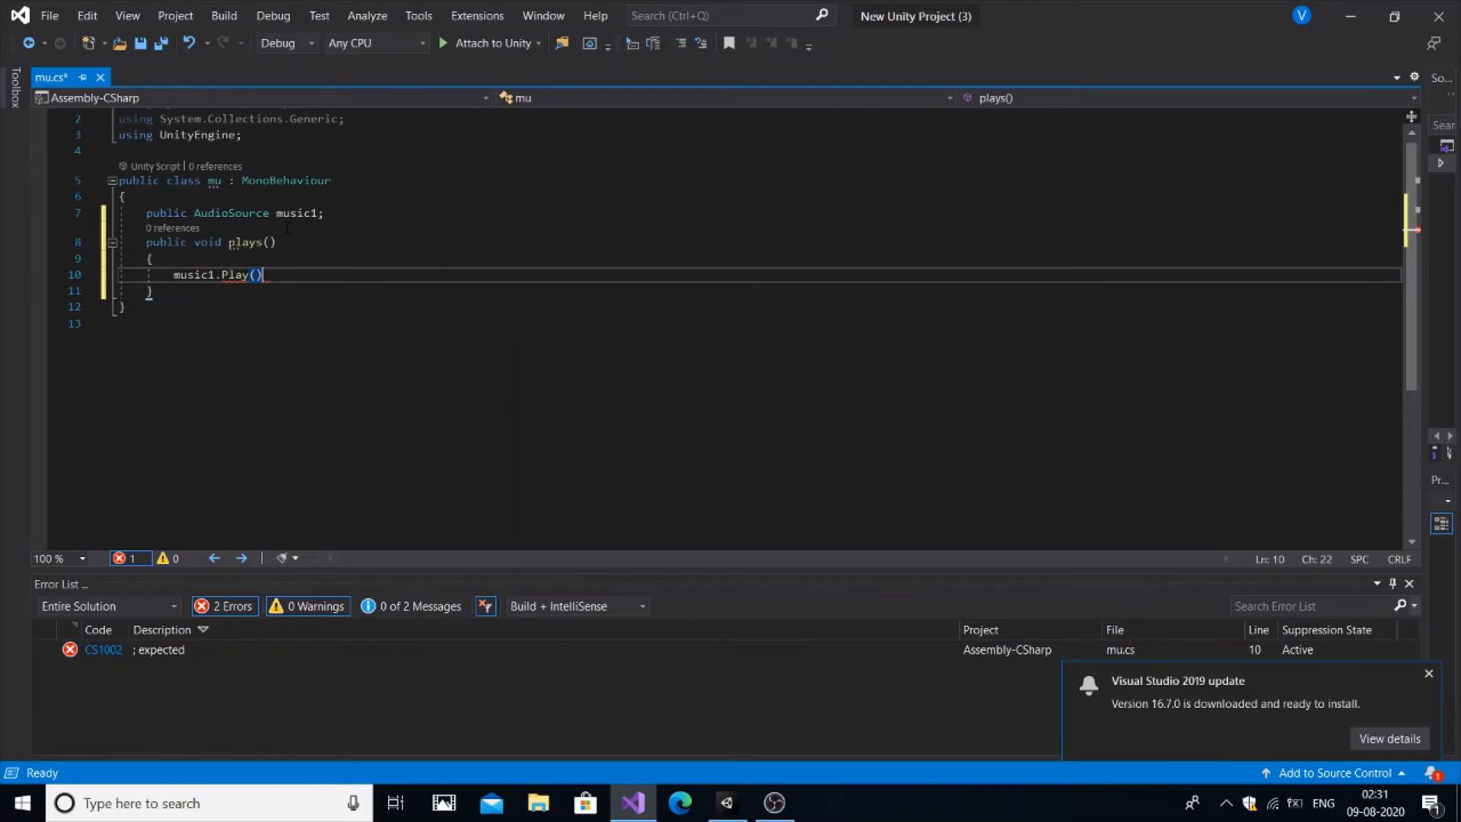
pyautogui.write(';')
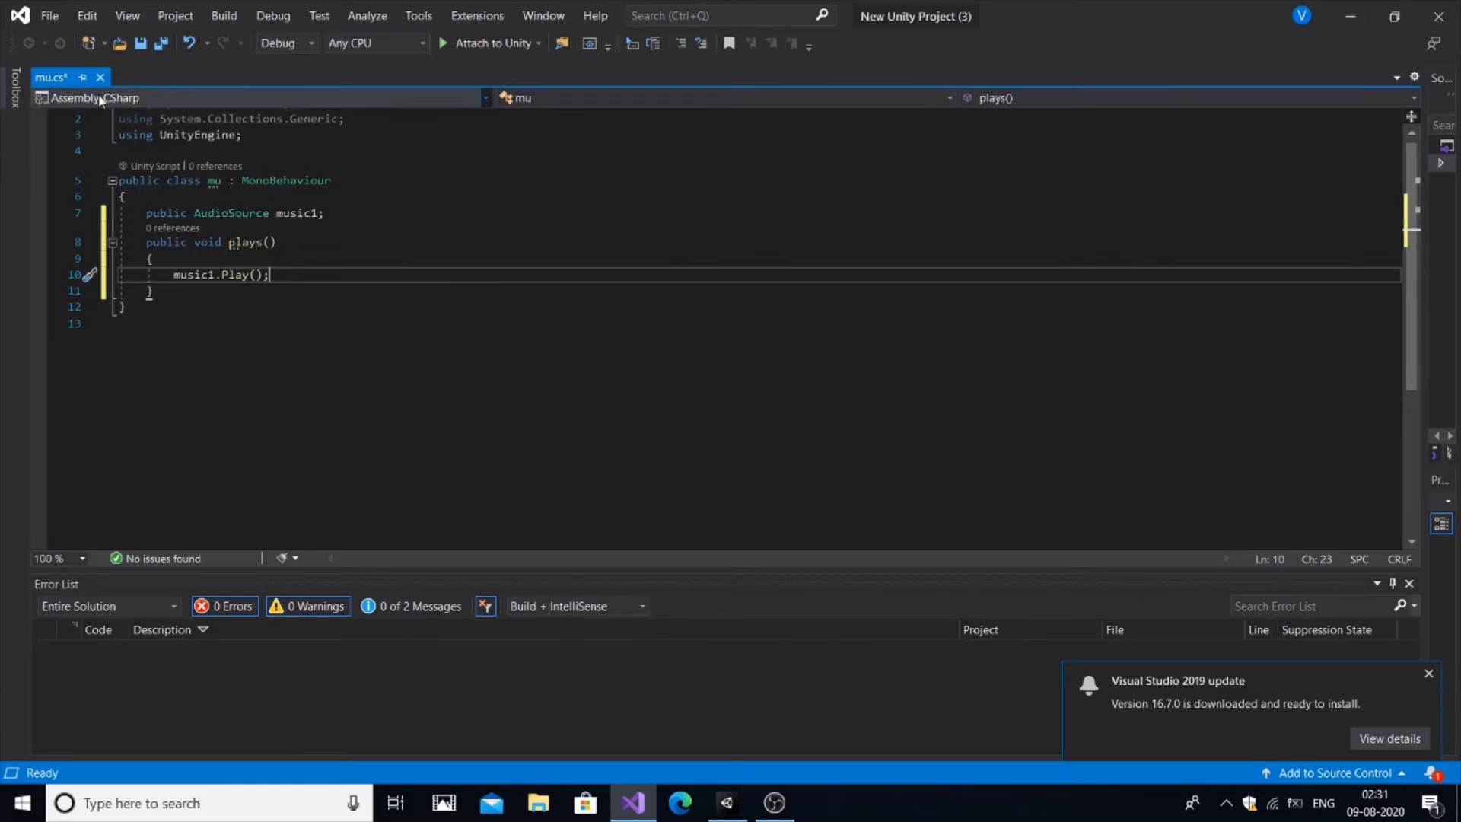
# Save the mu script via File > Save and minimize Visual Studio to return to Unity
pyautogui.click(49, 16)
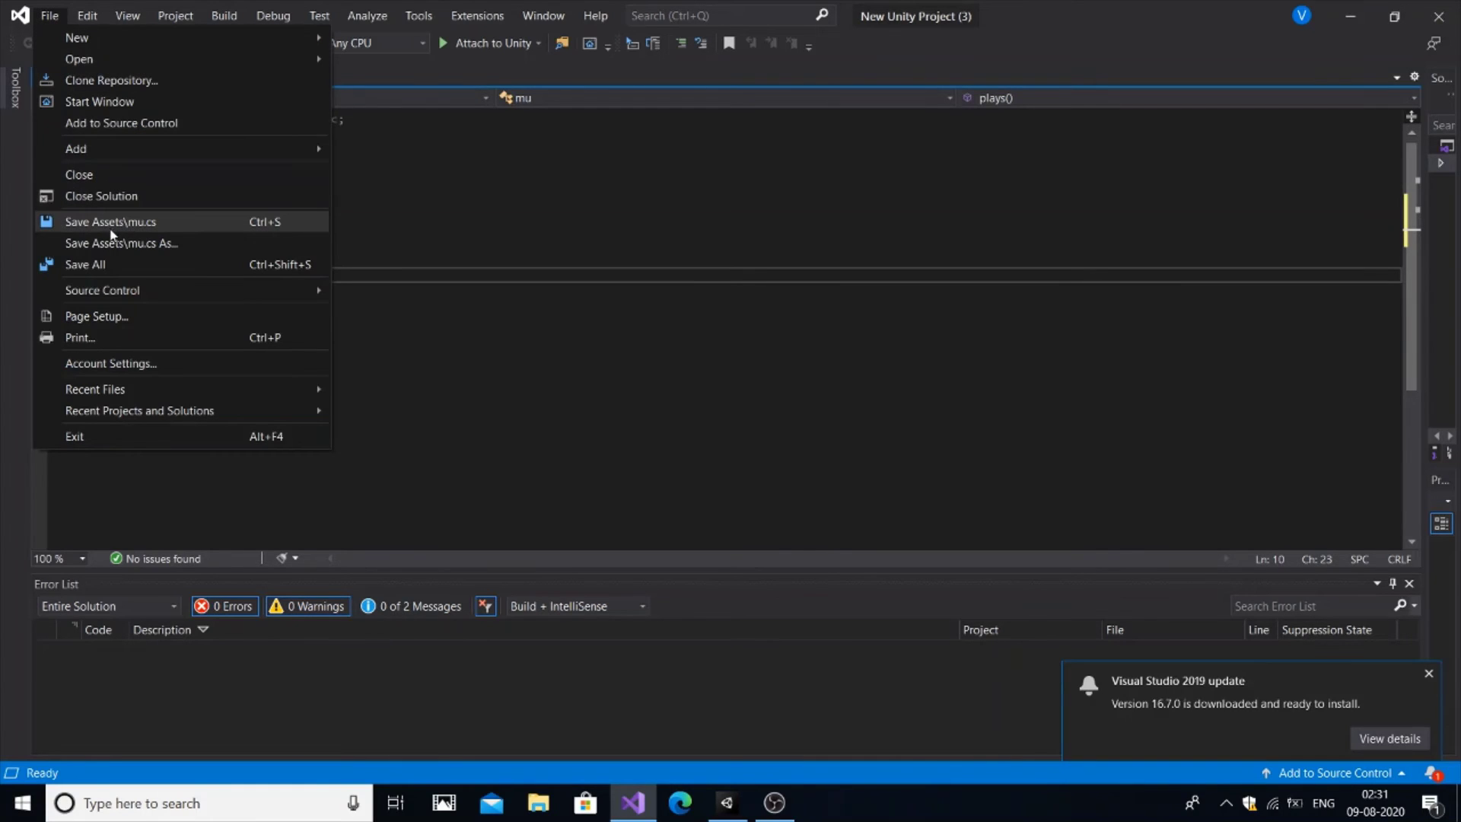
pyautogui.click(109, 229)
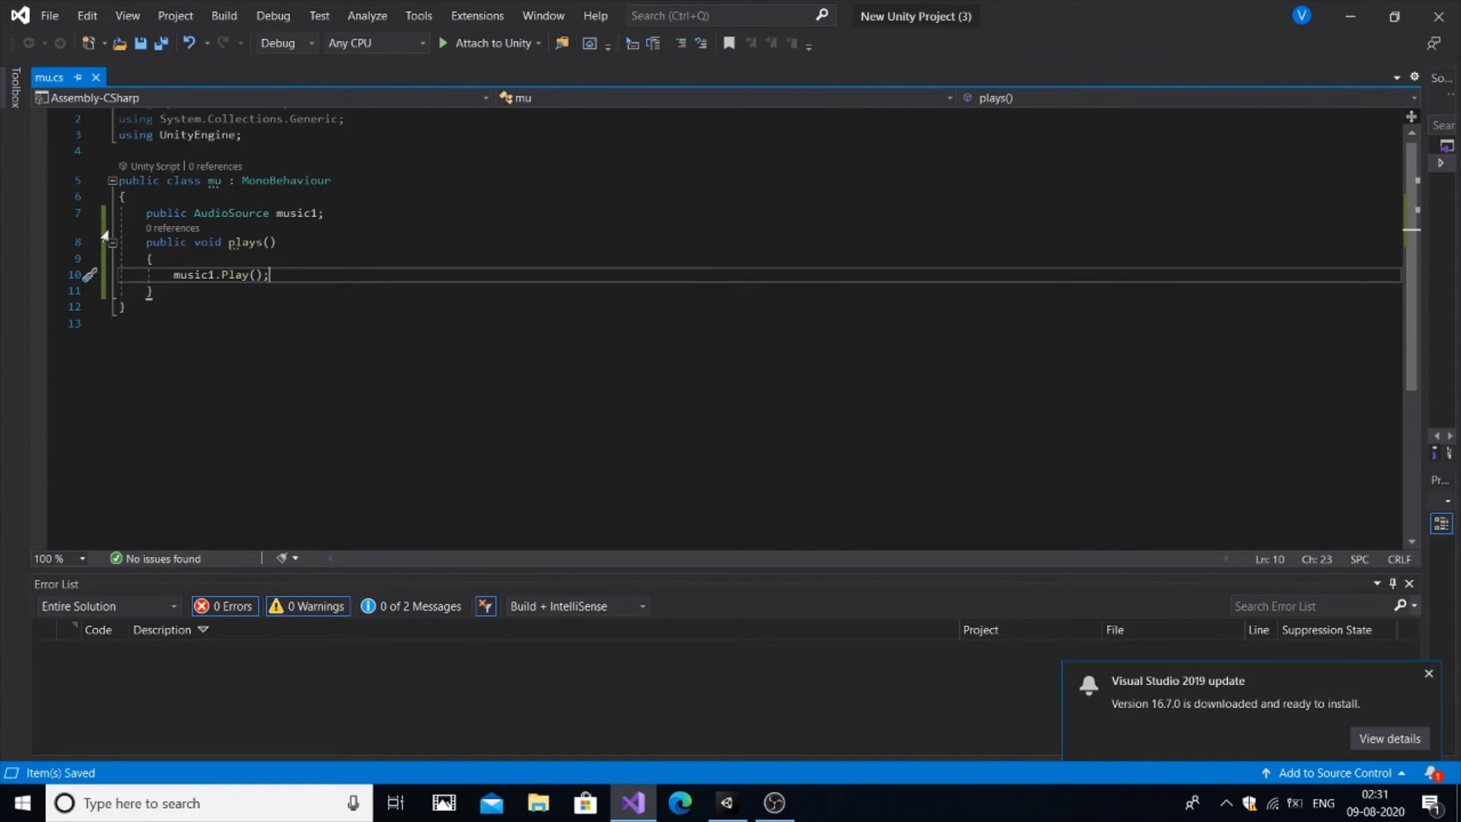
pyautogui.click(1344, 16)
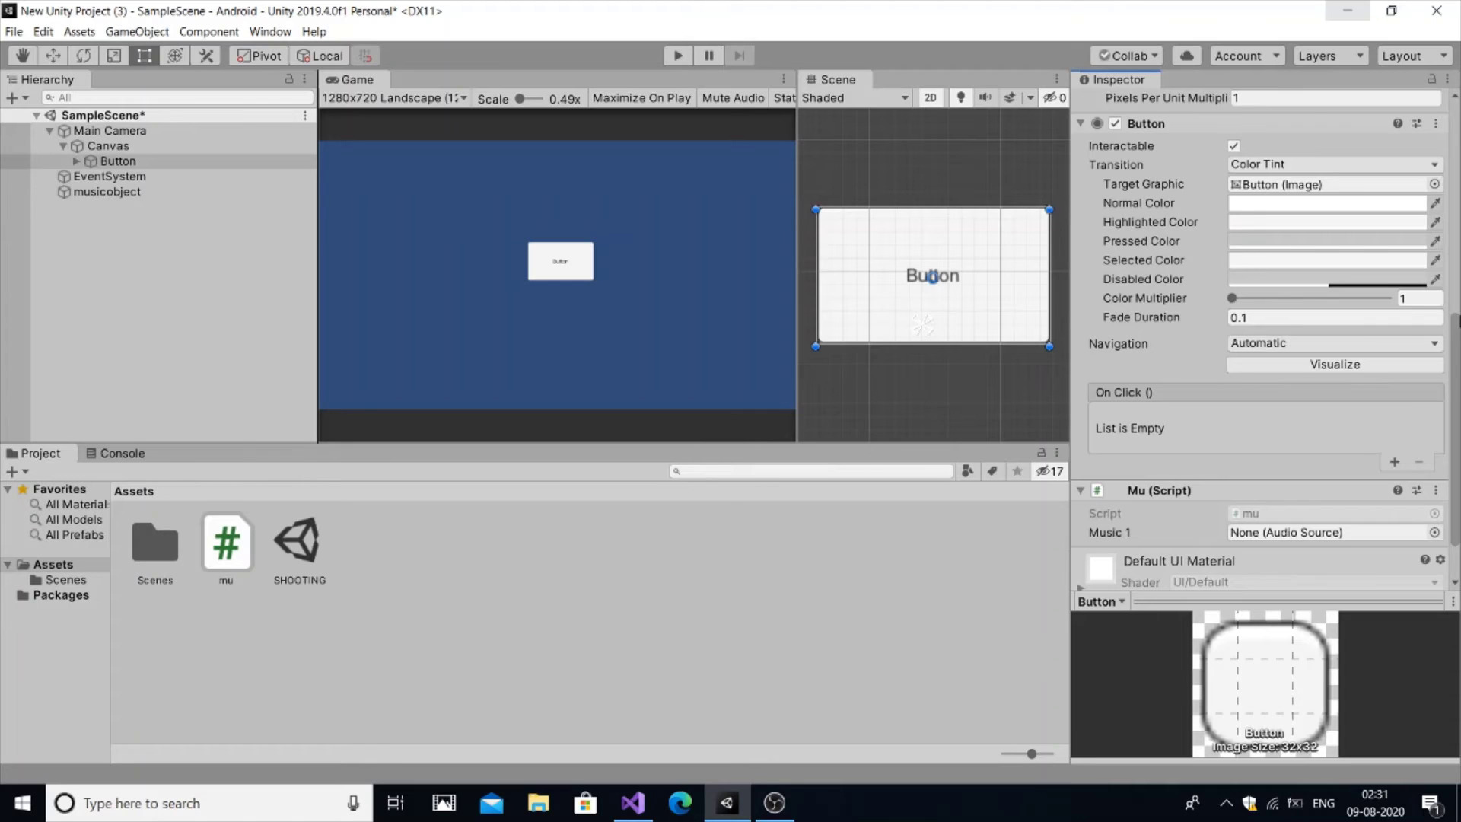
pyautogui.scroll(-2, 1458, 437)
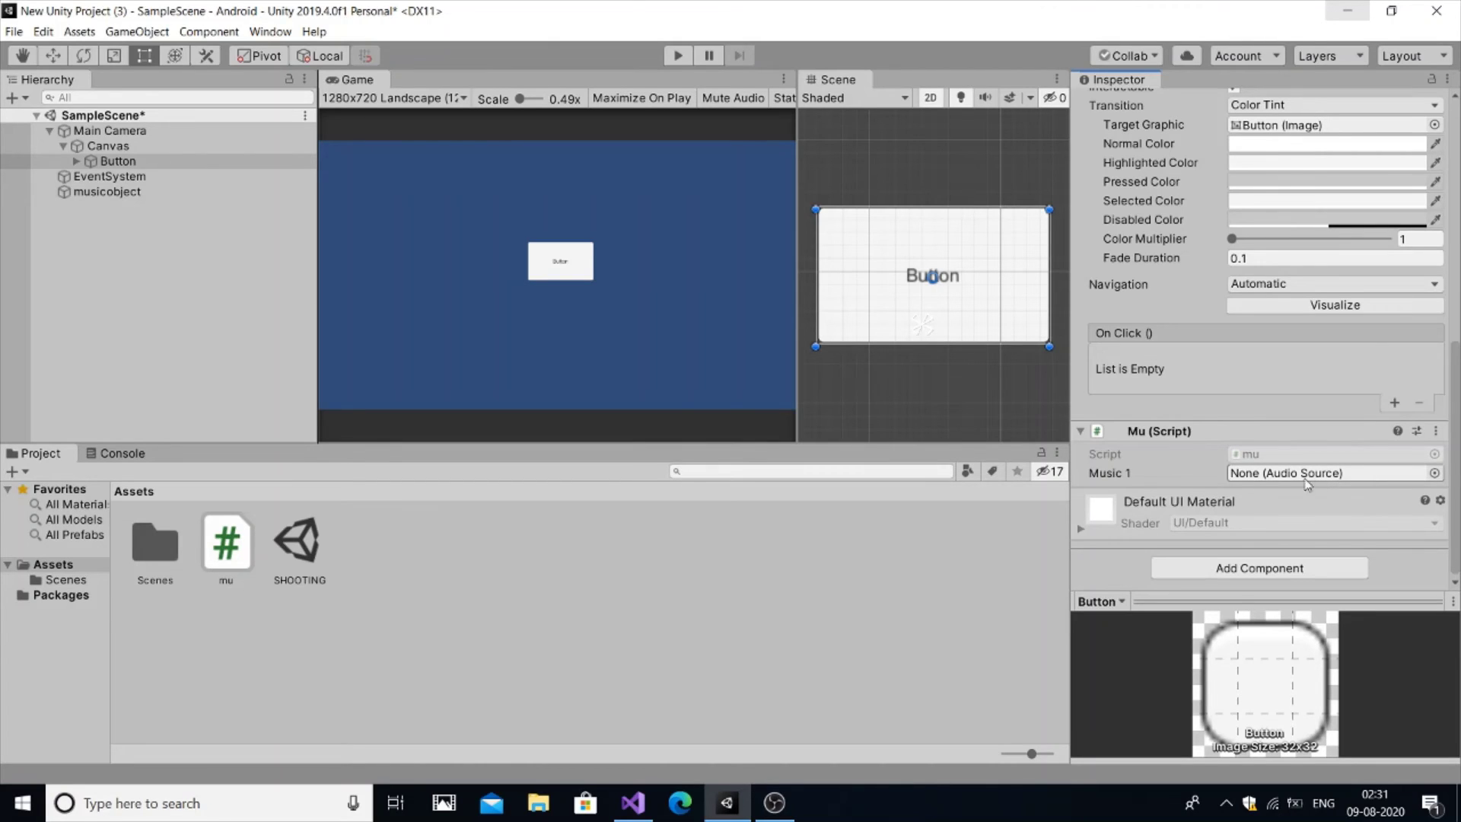
# Assign musicobject to the Music 1 field and add an empty On Click entry to the Button
pyautogui.moveTo(123, 196); pyautogui.dragTo(1250, 484)
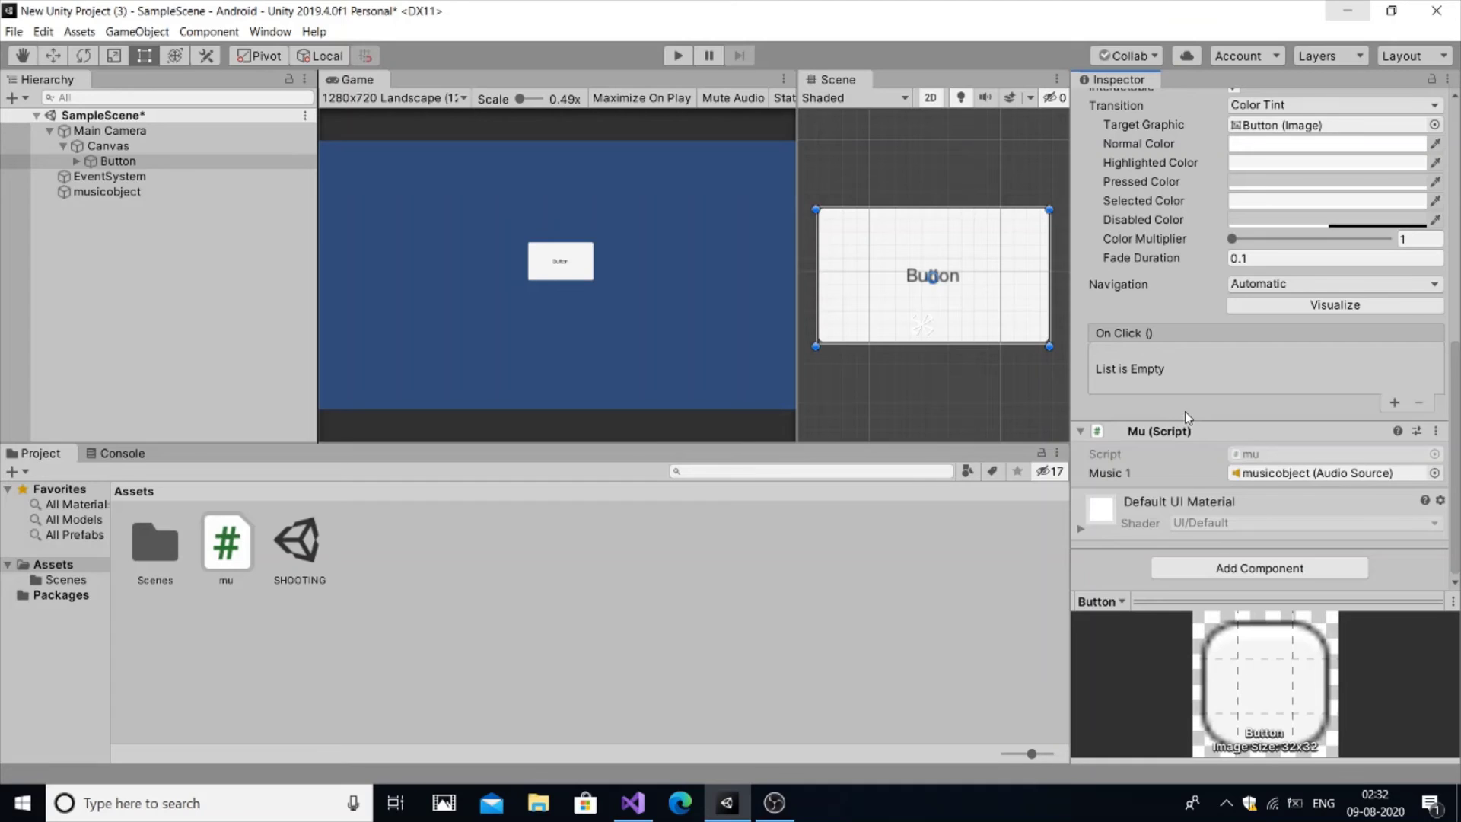
pyautogui.click(1394, 402)
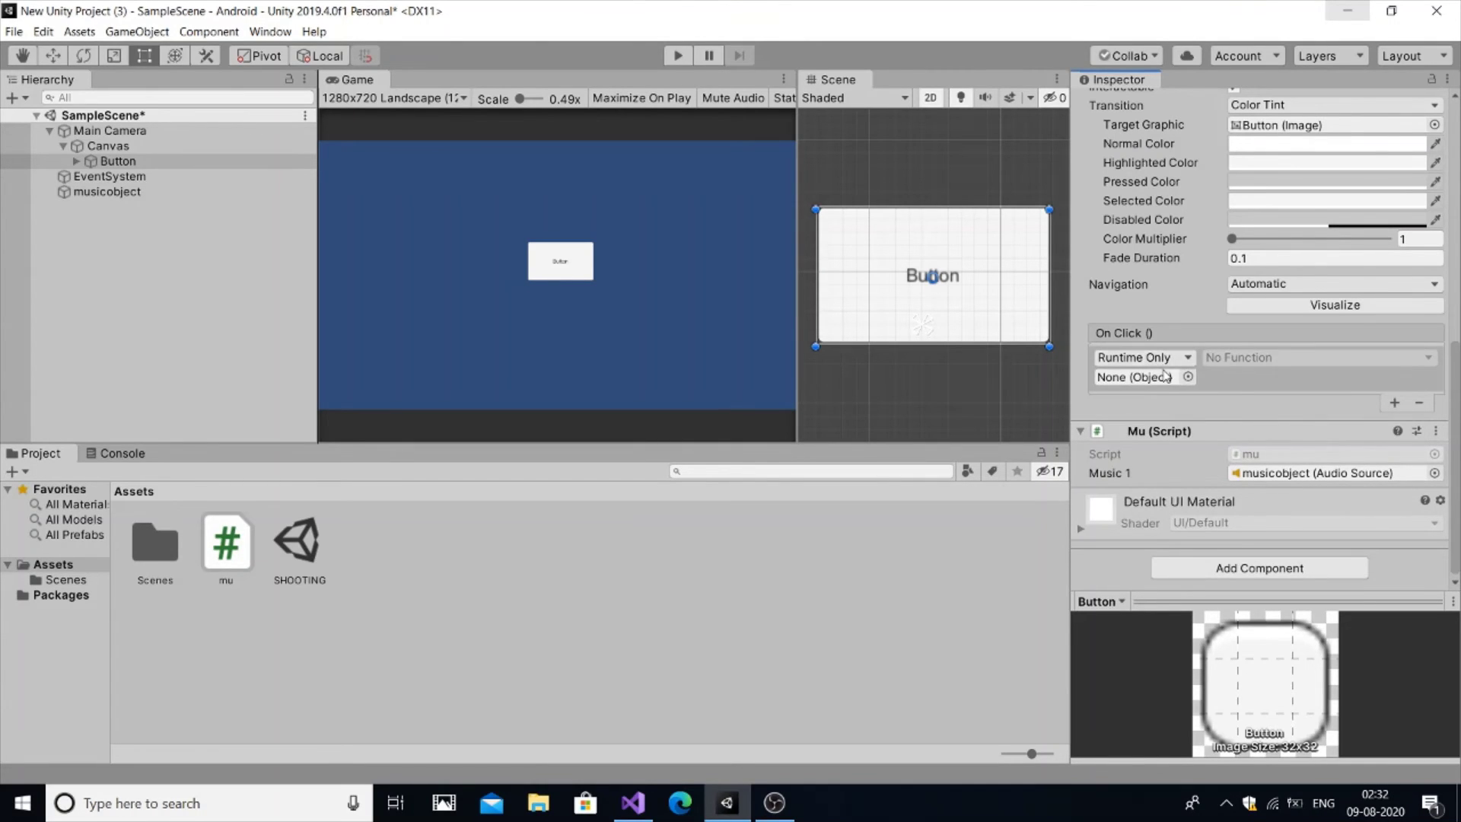
# Target the Button object in the On Click entry and select mu > plays () as its function
pyautogui.click(392, 229)
pyautogui.rightClick(1038, 369)
pyautogui.moveTo(1038, 369); pyautogui.dragTo(1130, 376)
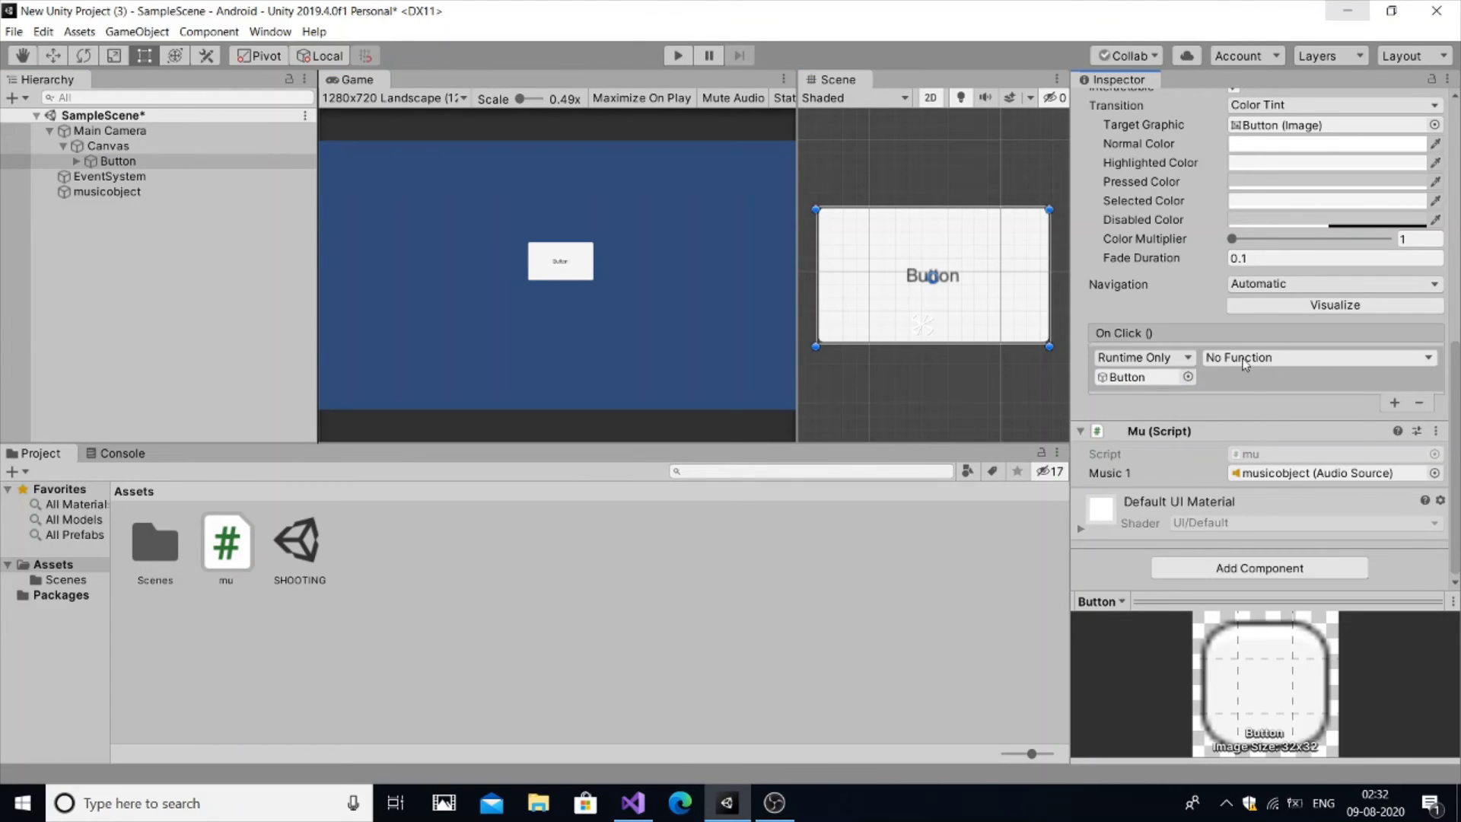
pyautogui.click(1238, 360)
pyautogui.moveTo(1276, 494)
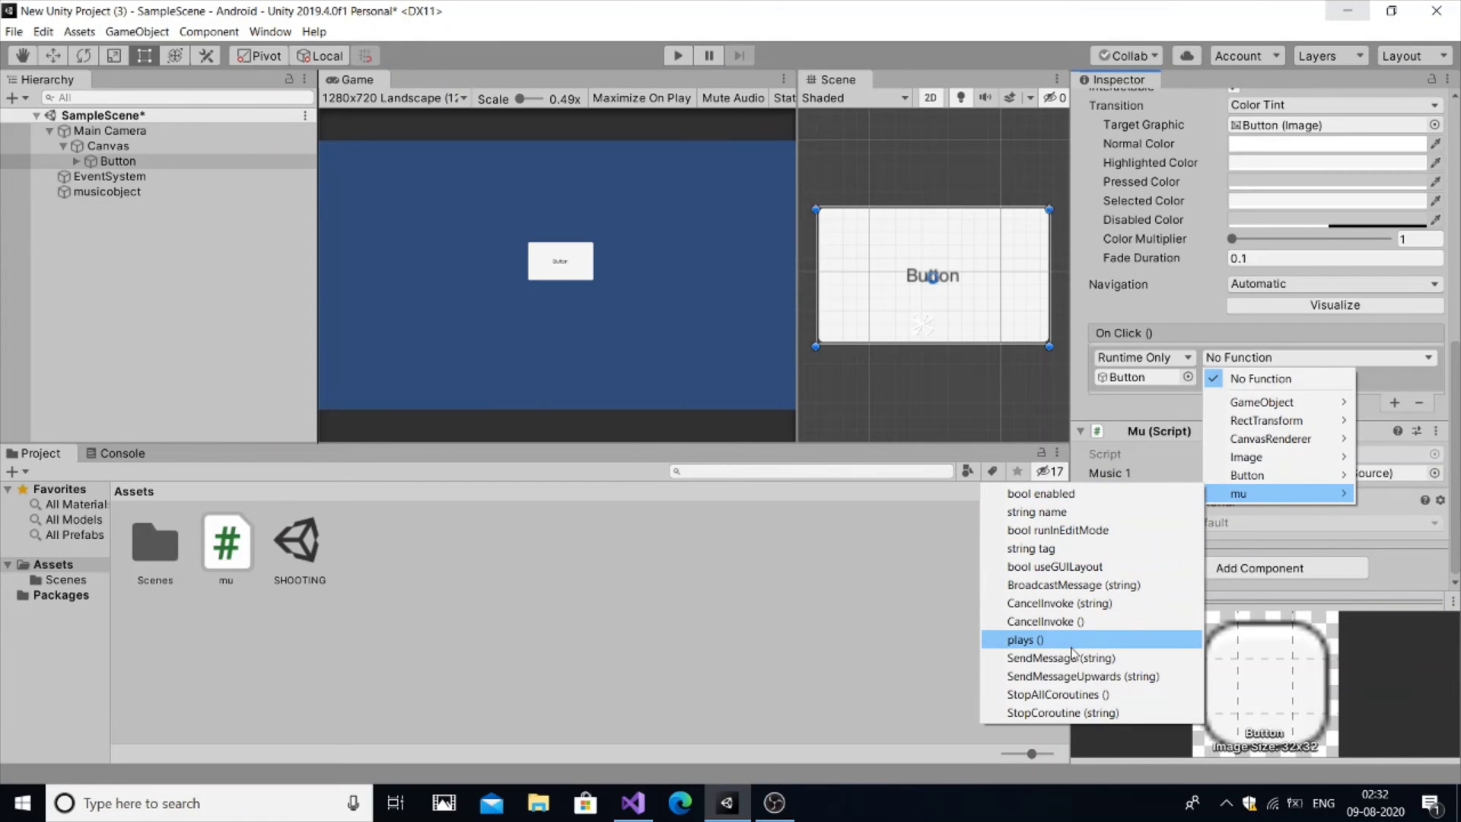
pyautogui.click(1071, 642)
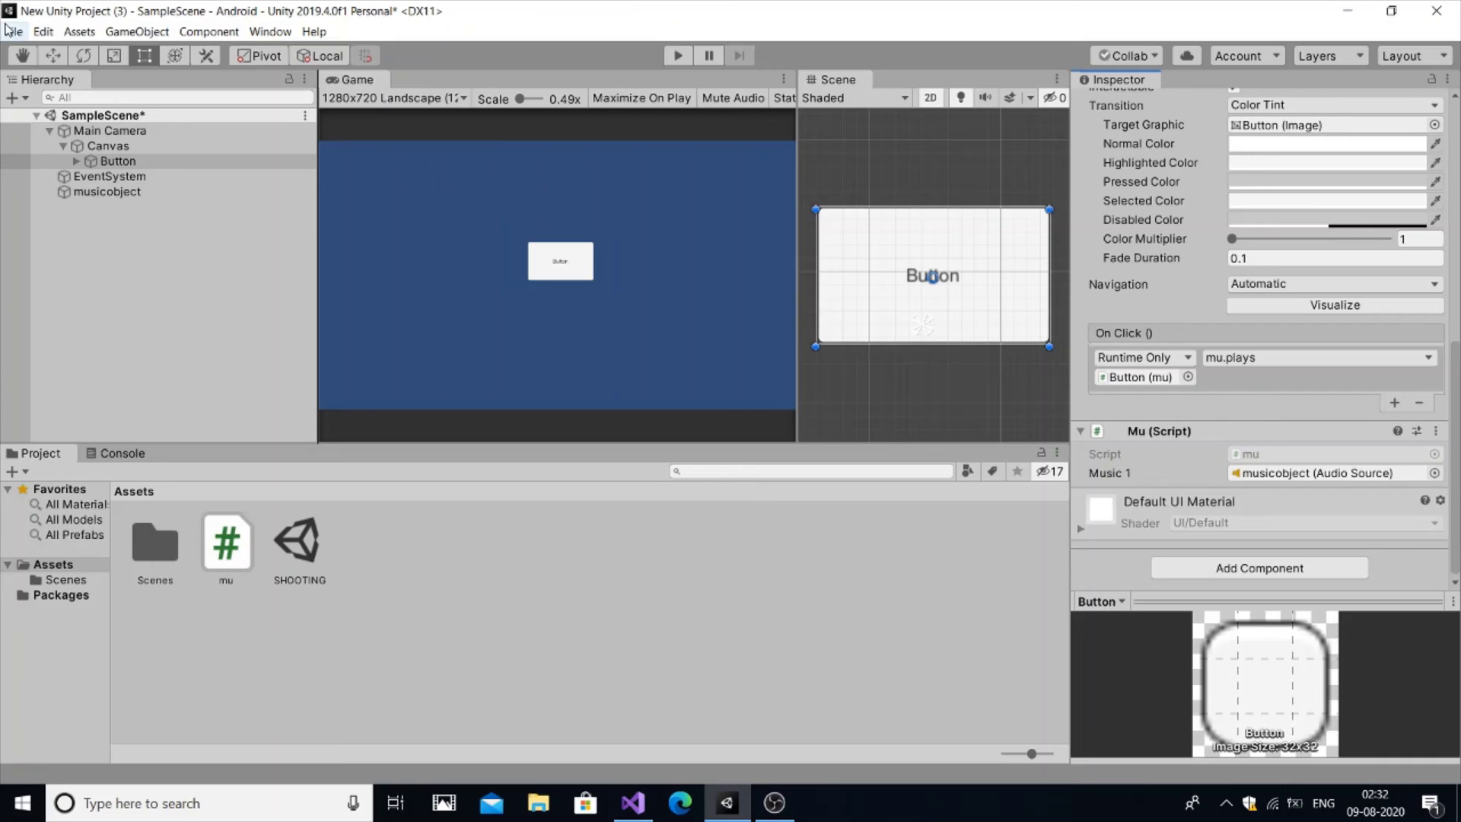
pyautogui.click(677, 57)
pyautogui.click(677, 58)
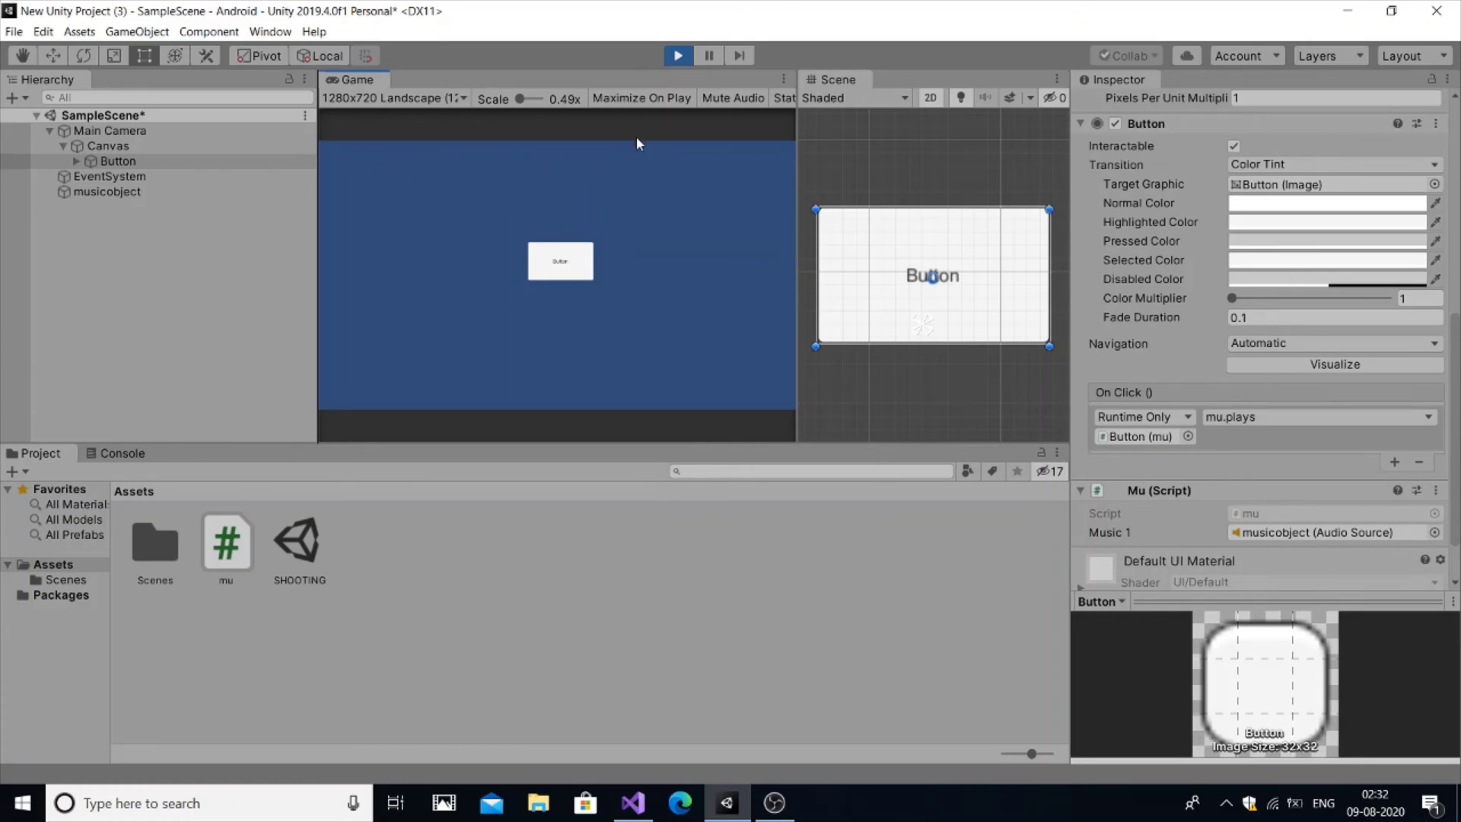
pyautogui.click(560, 266)
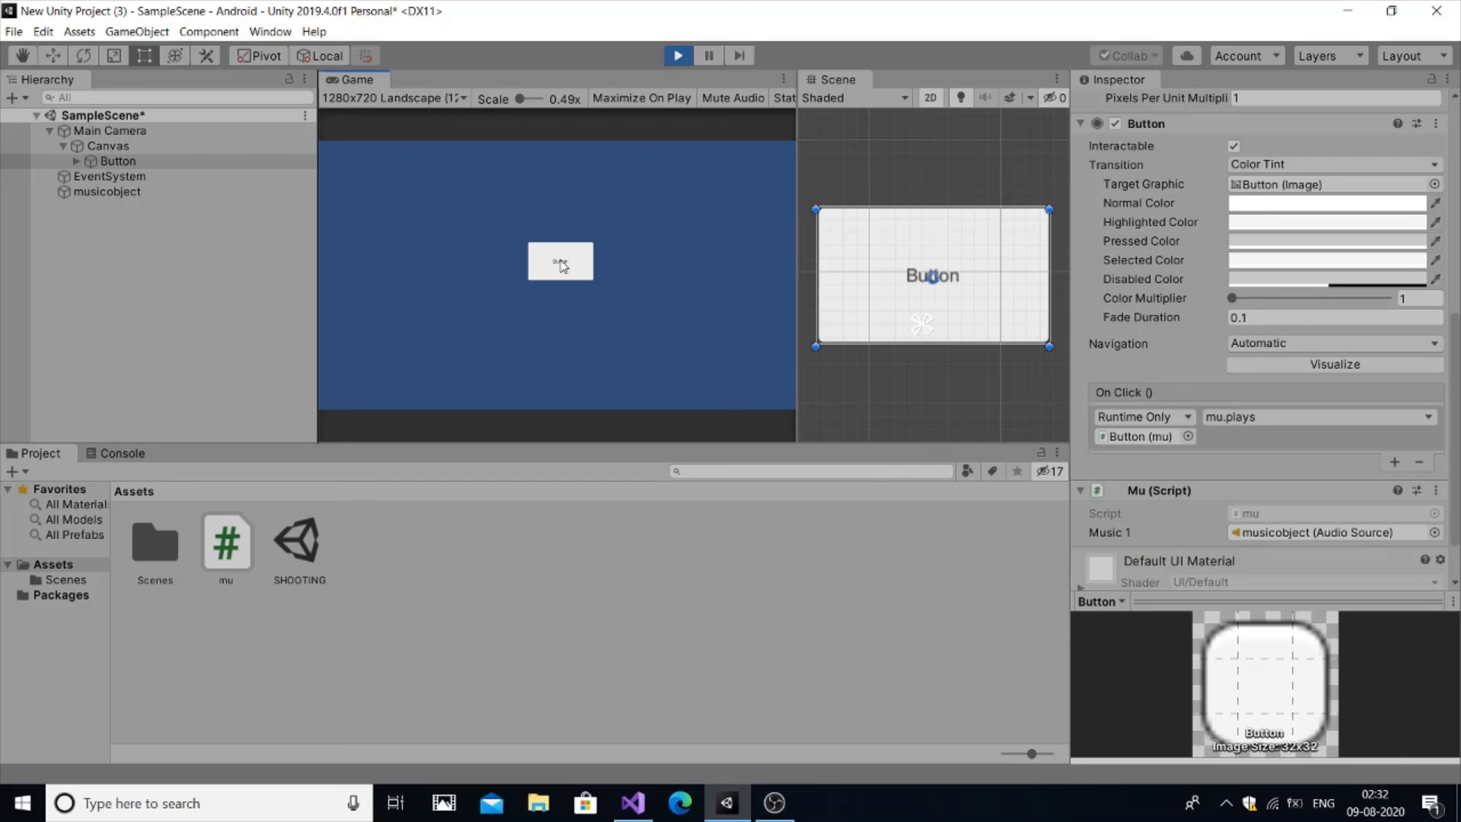
pyautogui.click(678, 56)
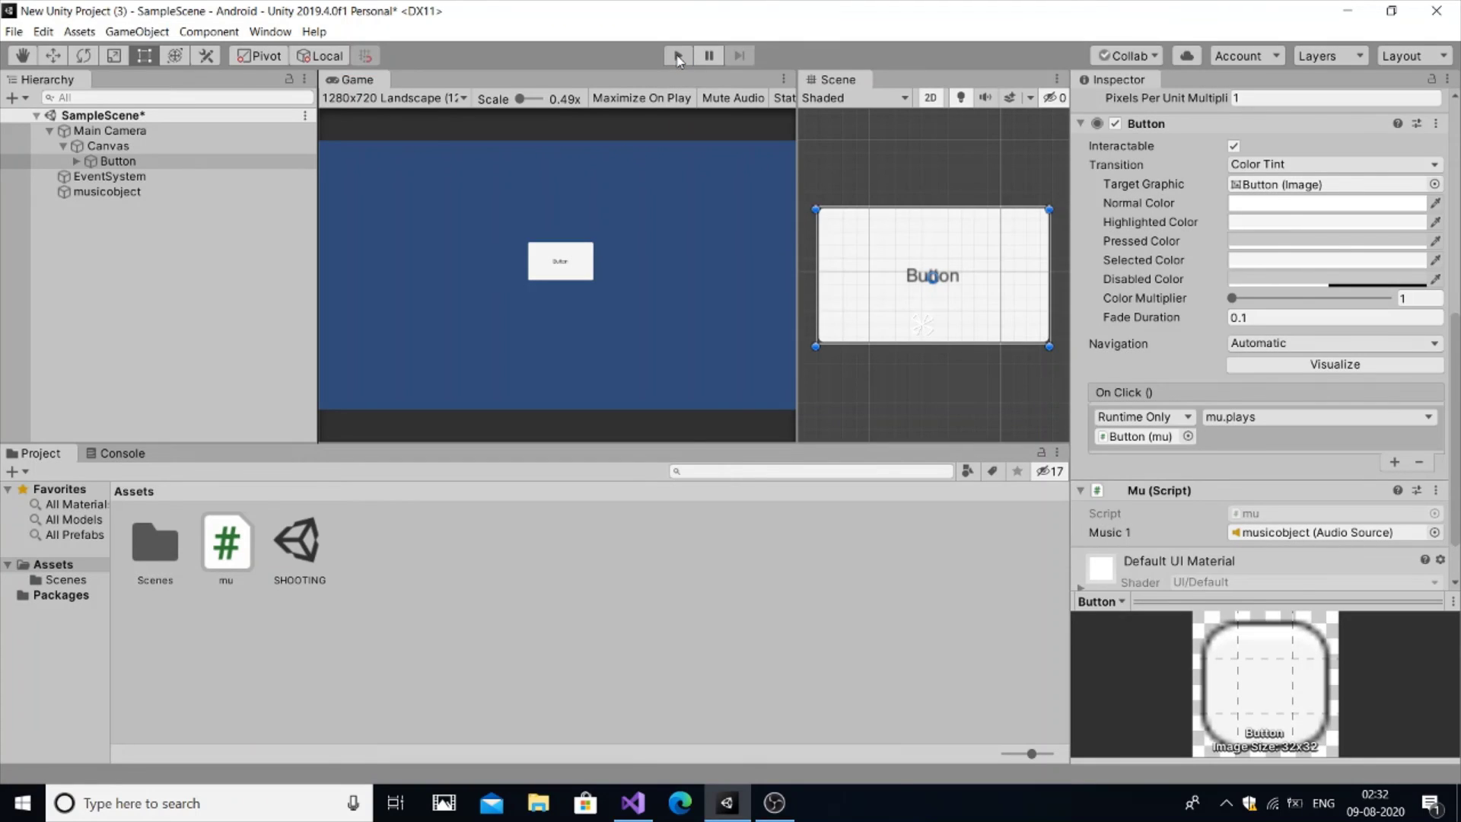
pyautogui.click(678, 57)
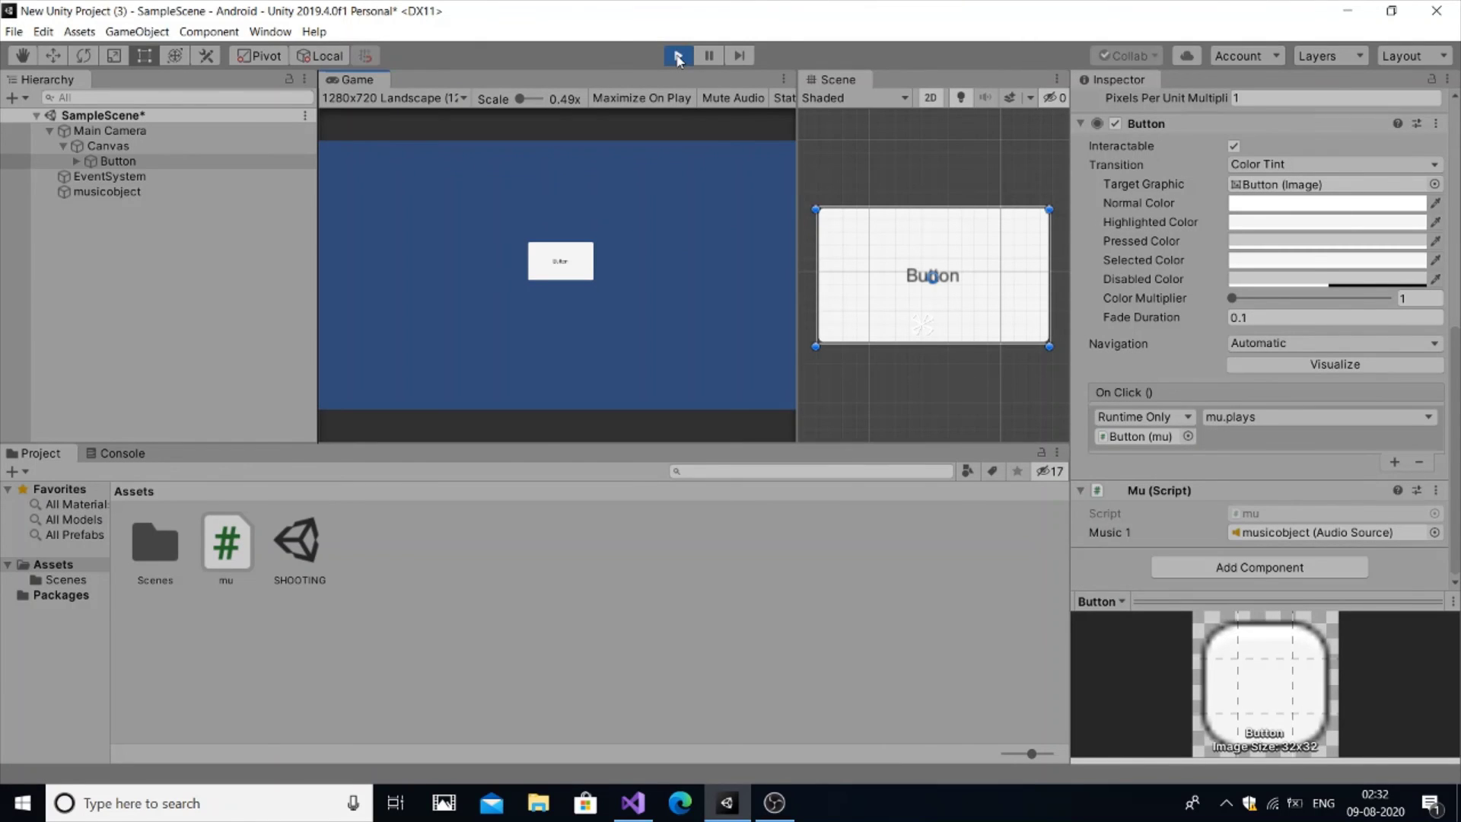
pyautogui.click(678, 56)
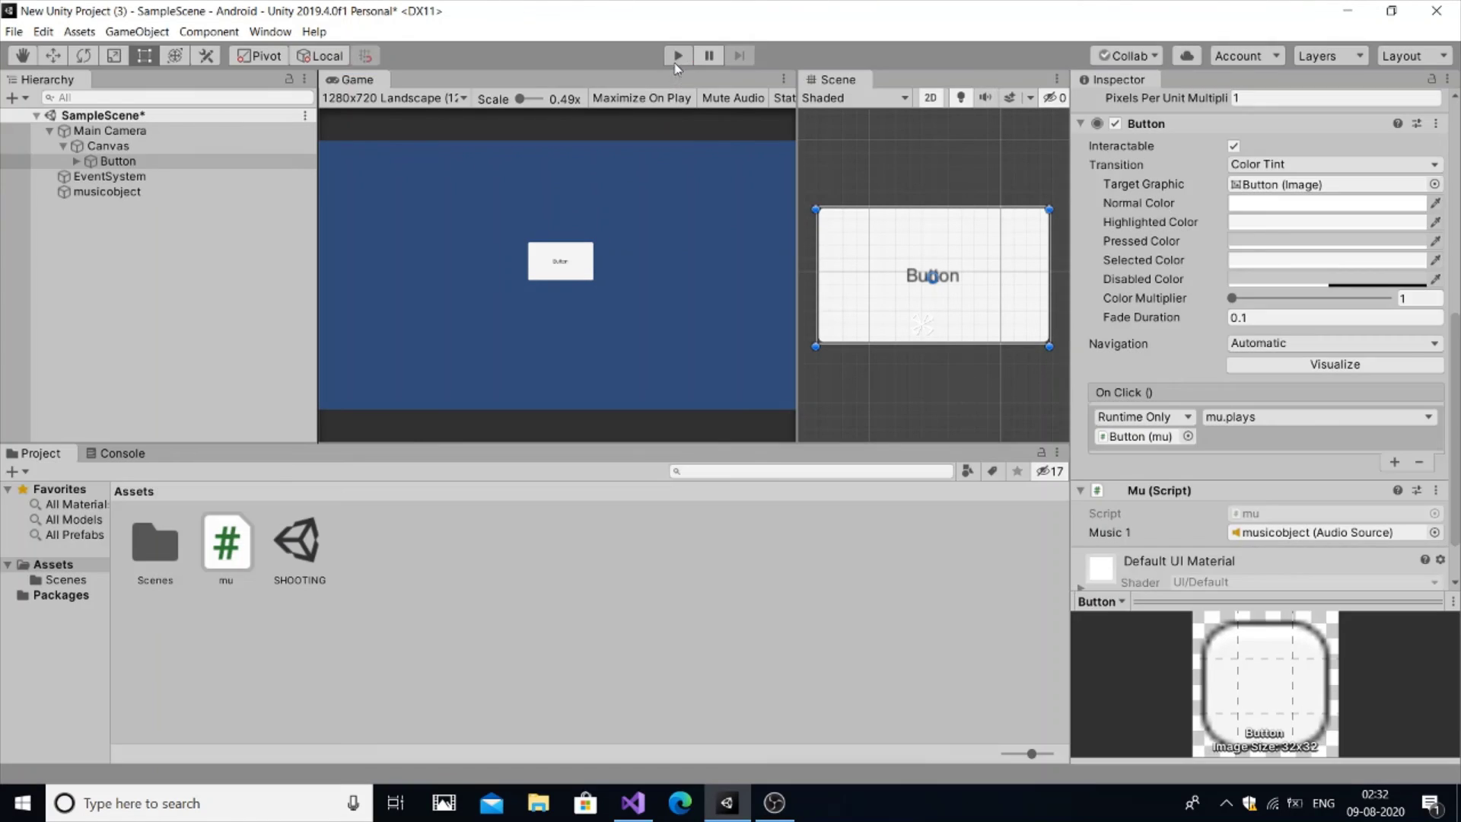
pyautogui.scroll(-2, 1458, 423)
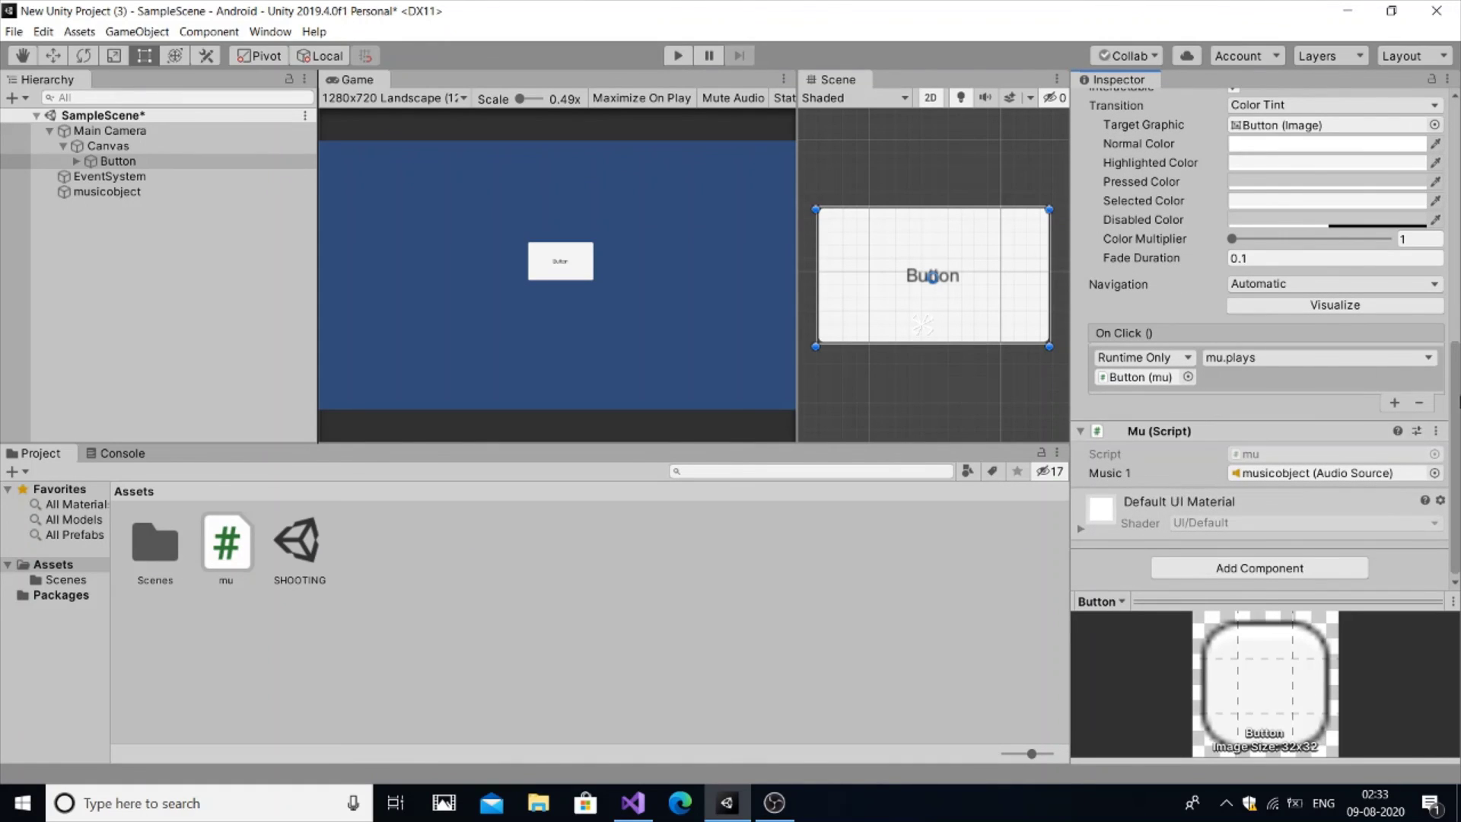
pyautogui.scroll(5, 1408, 421)
pyautogui.scroll(-5, 1409, 420)
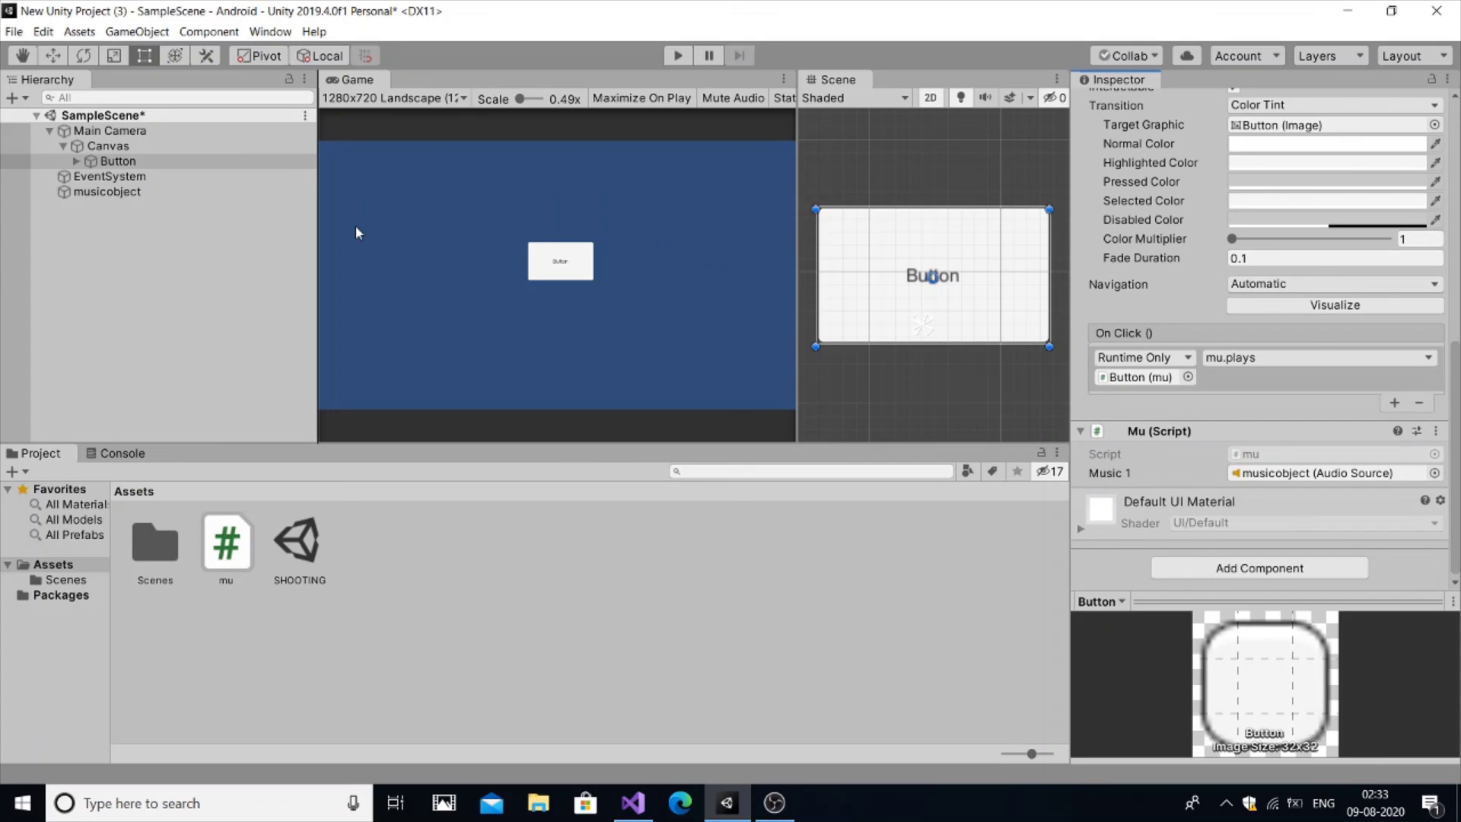
# Uncheck Play On Awake on musicobject's Audio Source, run the scene and press the in-game Button
pyautogui.click(172, 192)
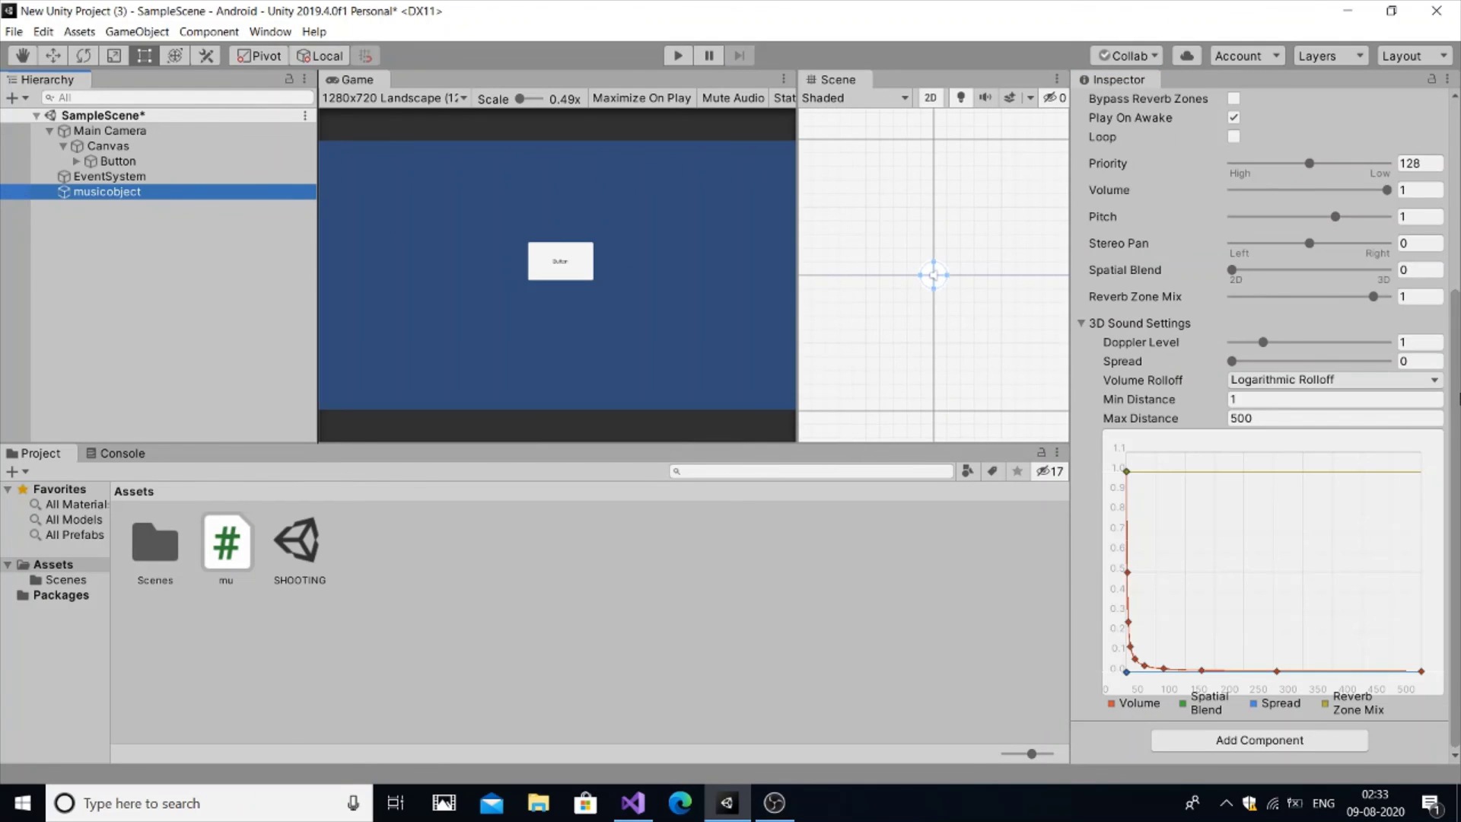
pyautogui.scroll(5, 1287, 270)
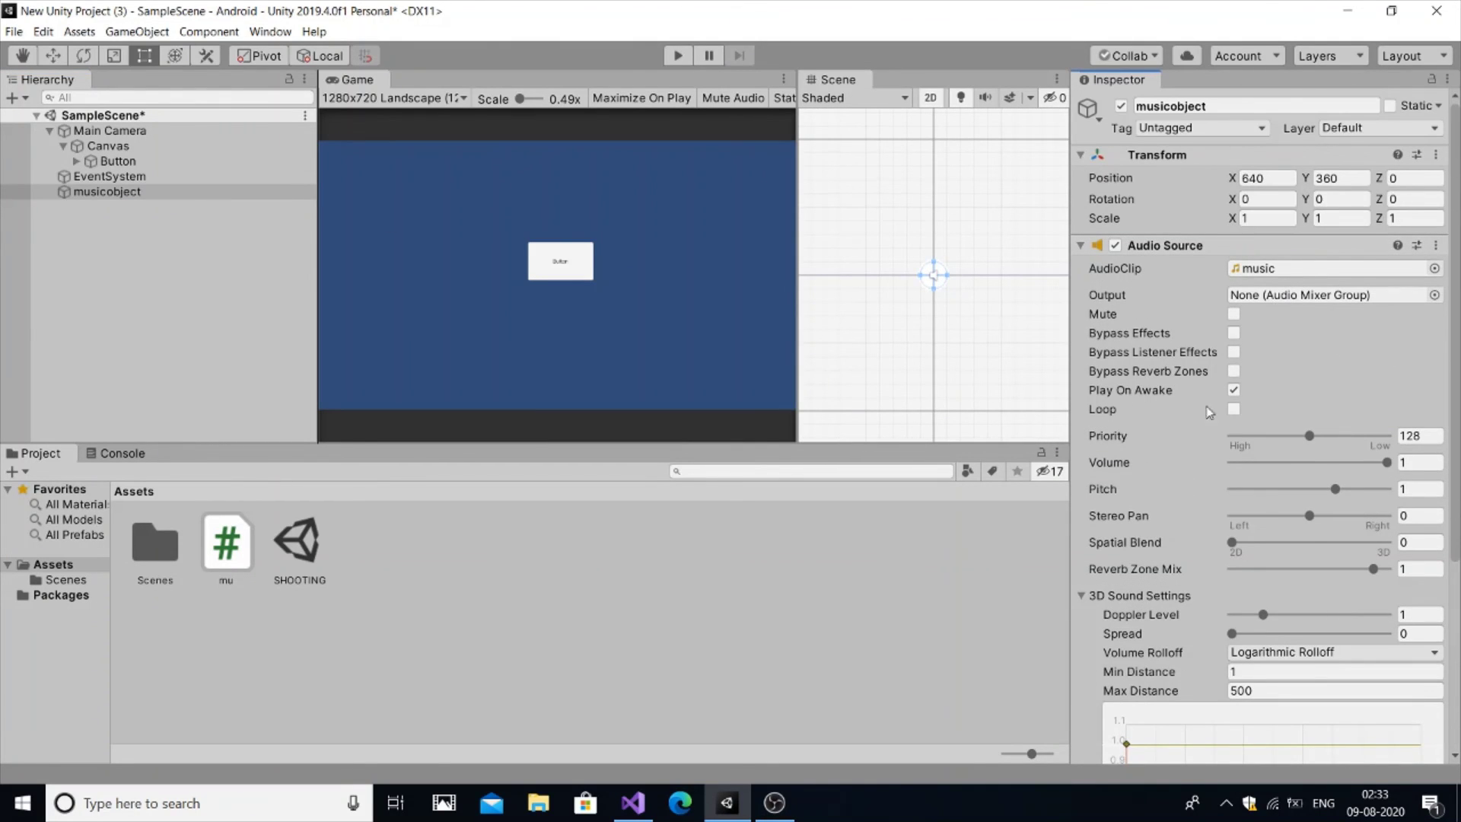
pyautogui.click(1080, 595)
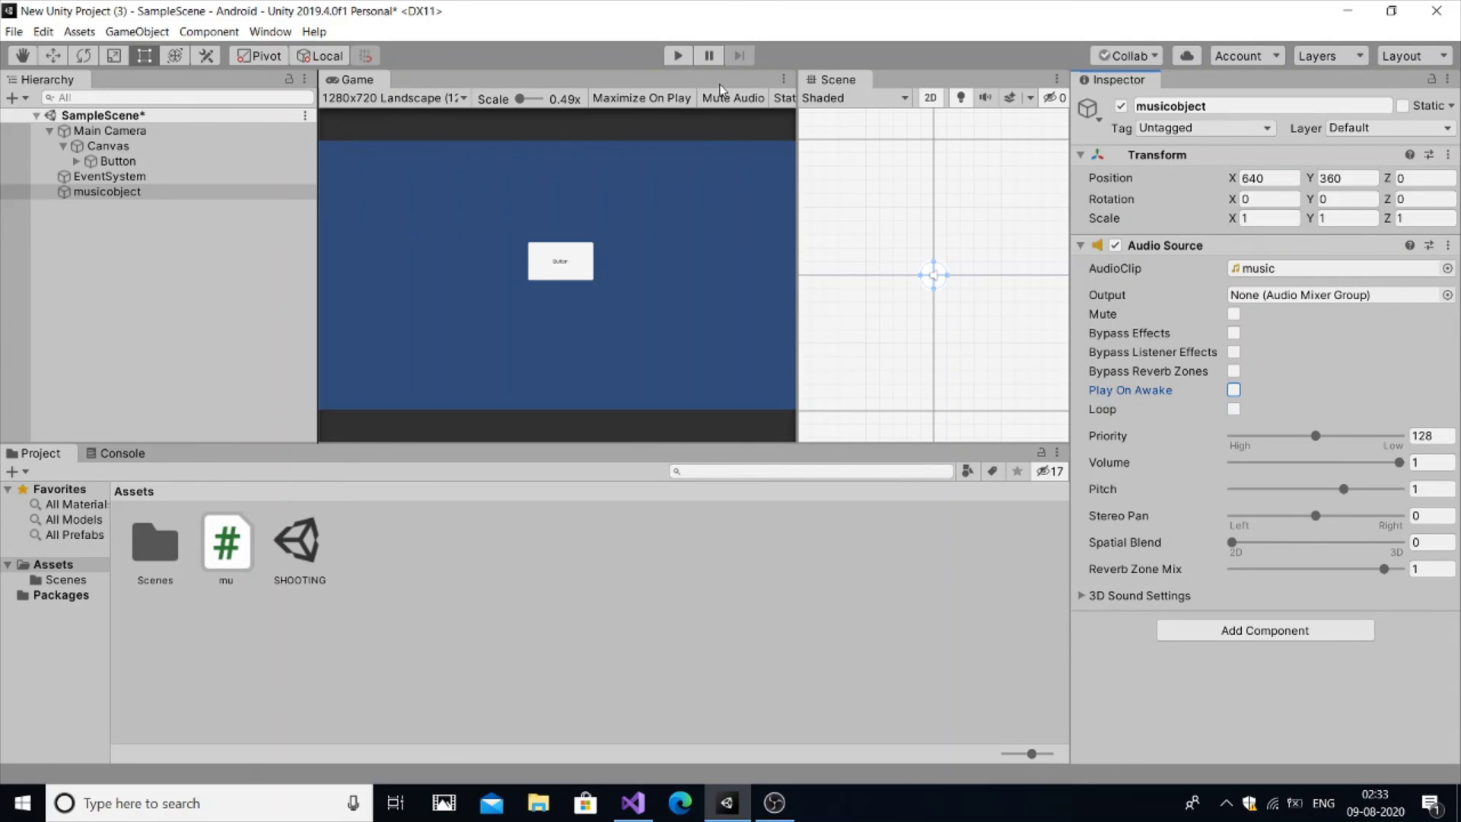
pyautogui.click(679, 56)
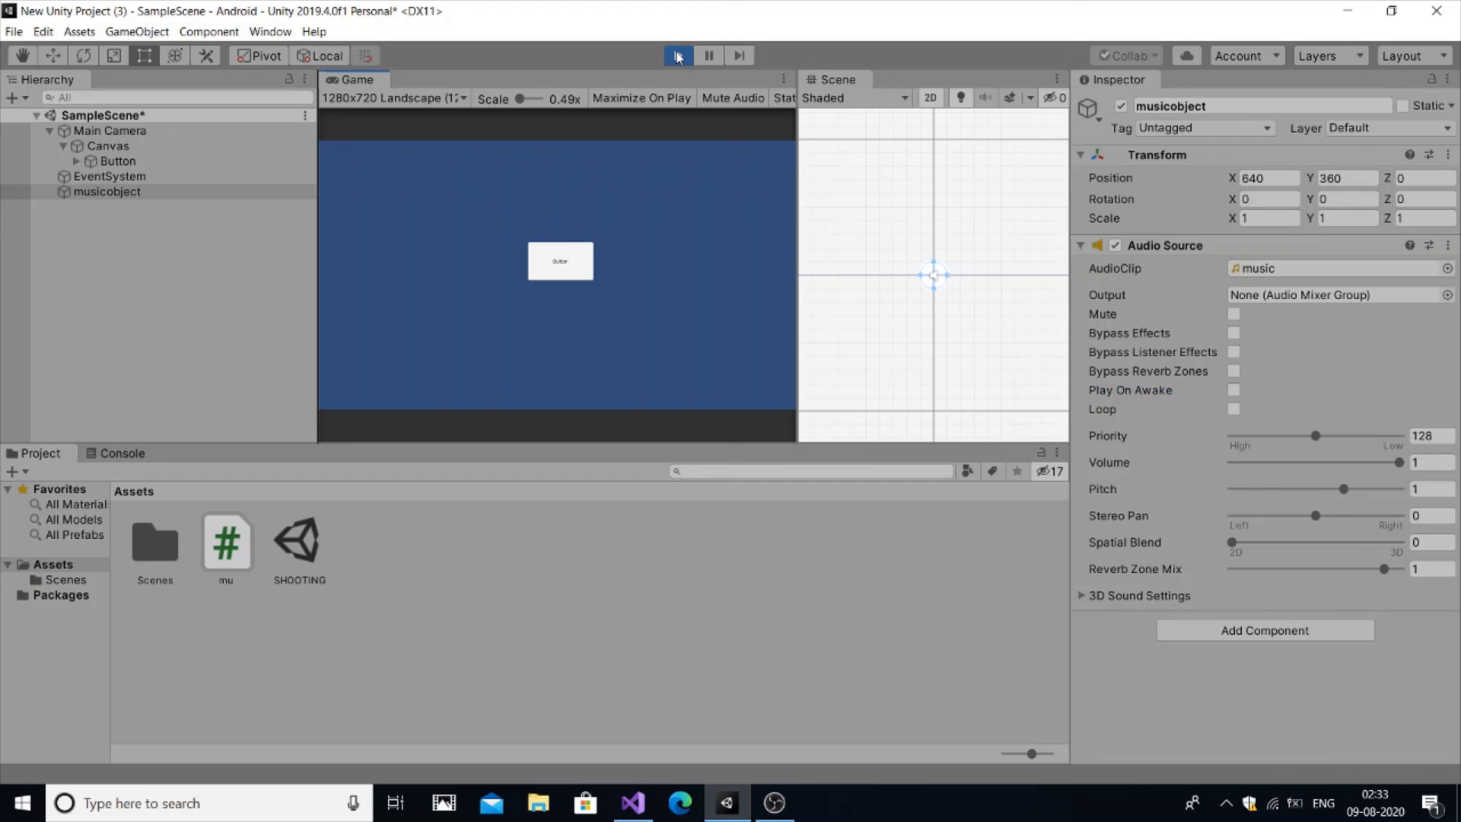
pyautogui.click(561, 266)
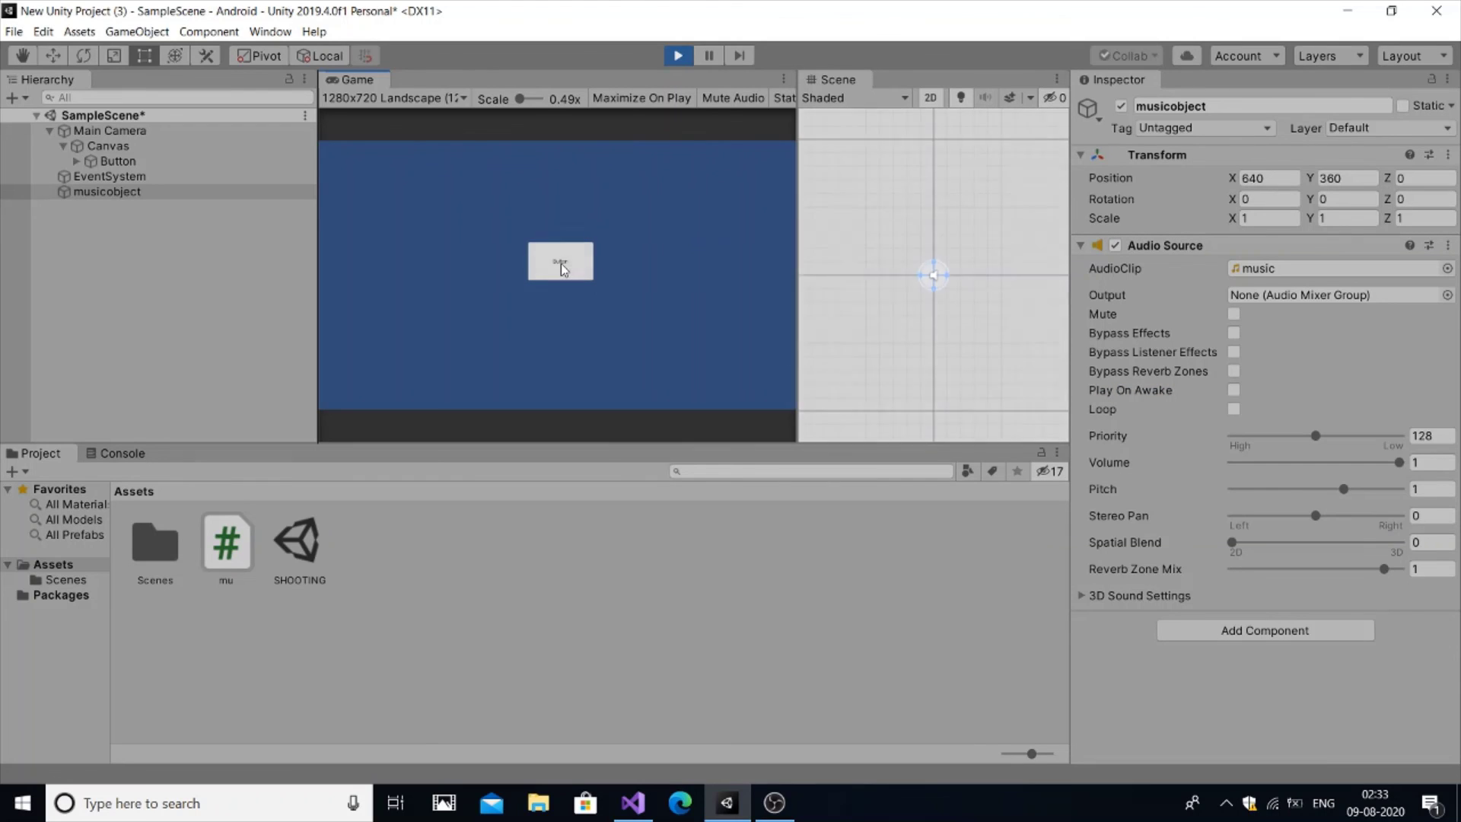